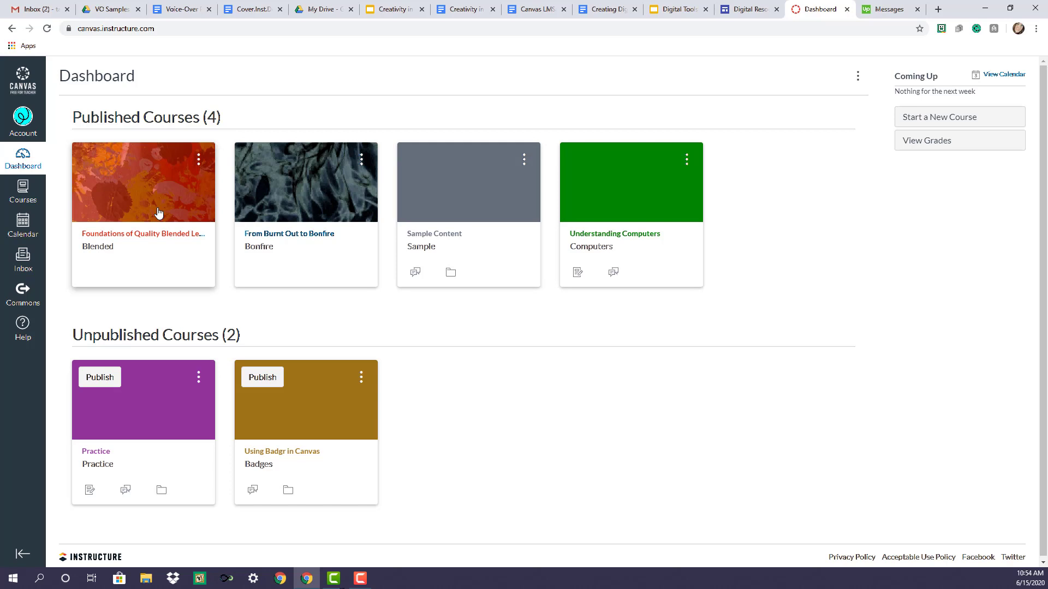
Step: Examine the account's profile page and its settings, including the web services and approved integrations
click(24, 120)
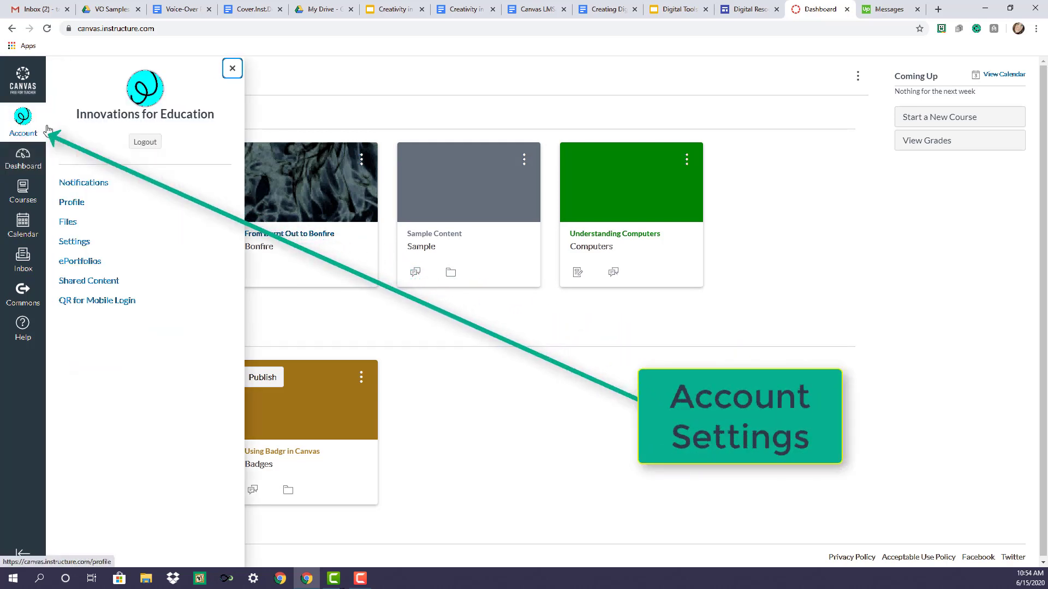
click(86, 209)
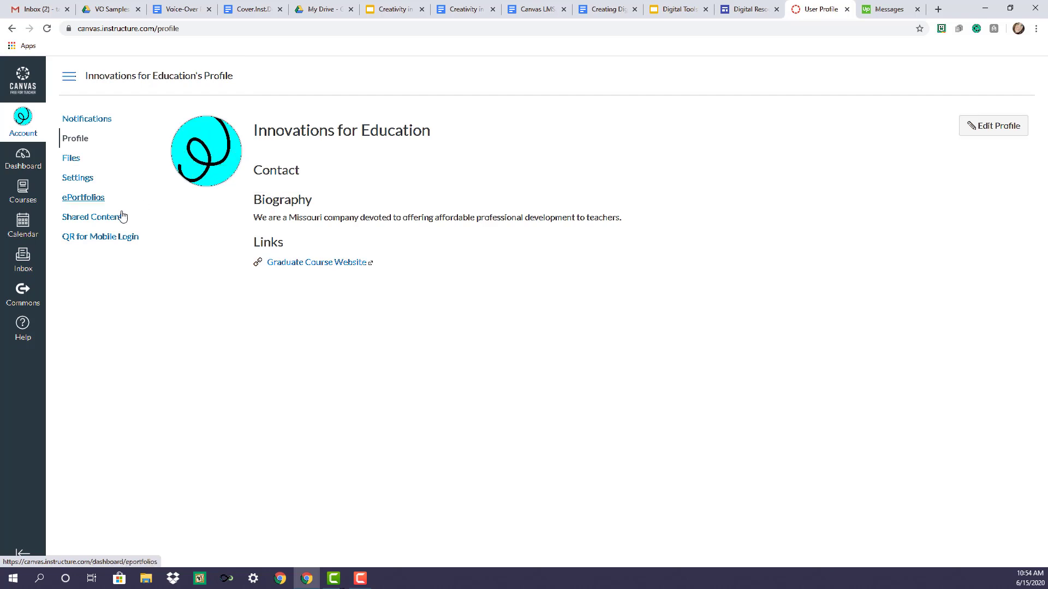
click(81, 181)
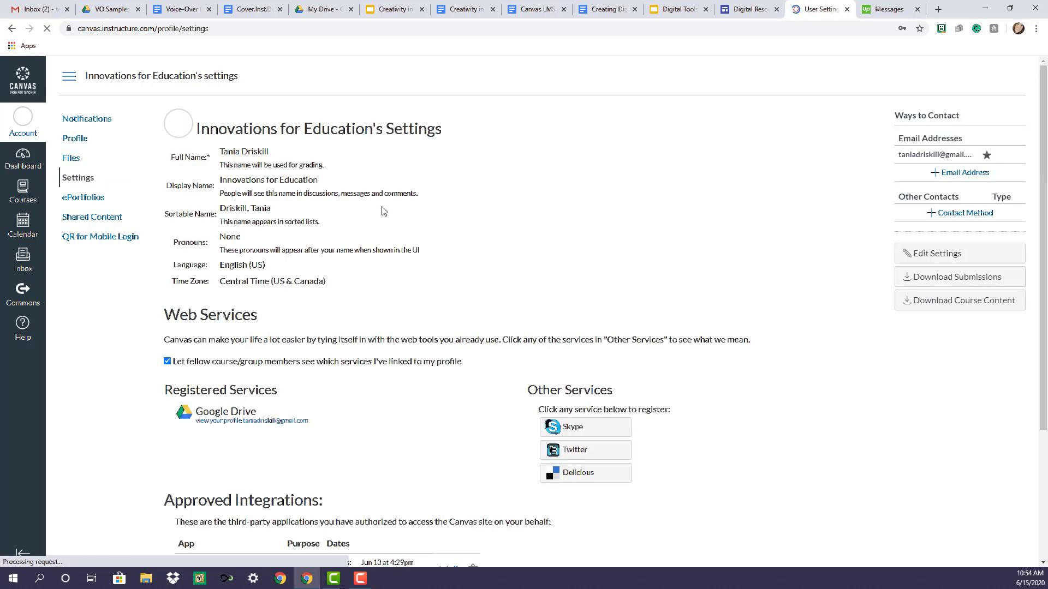
scroll(402, 286, down, 2)
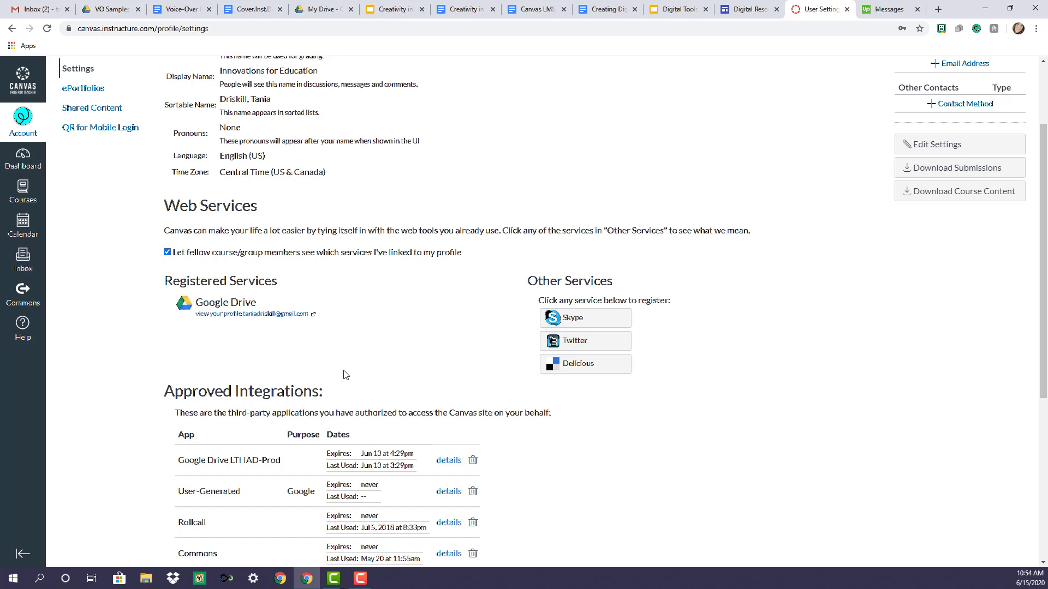
scroll(164, 226, up, 2)
Step: Create a new course named Practice from the dashboard with the Private (Copyrighted) content license
click(20, 168)
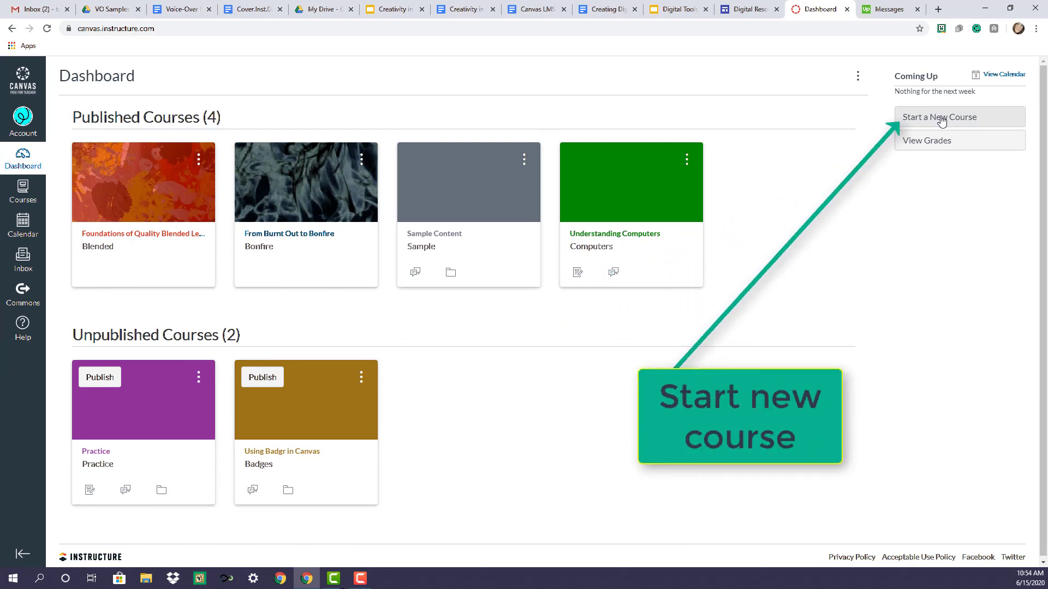
click(941, 122)
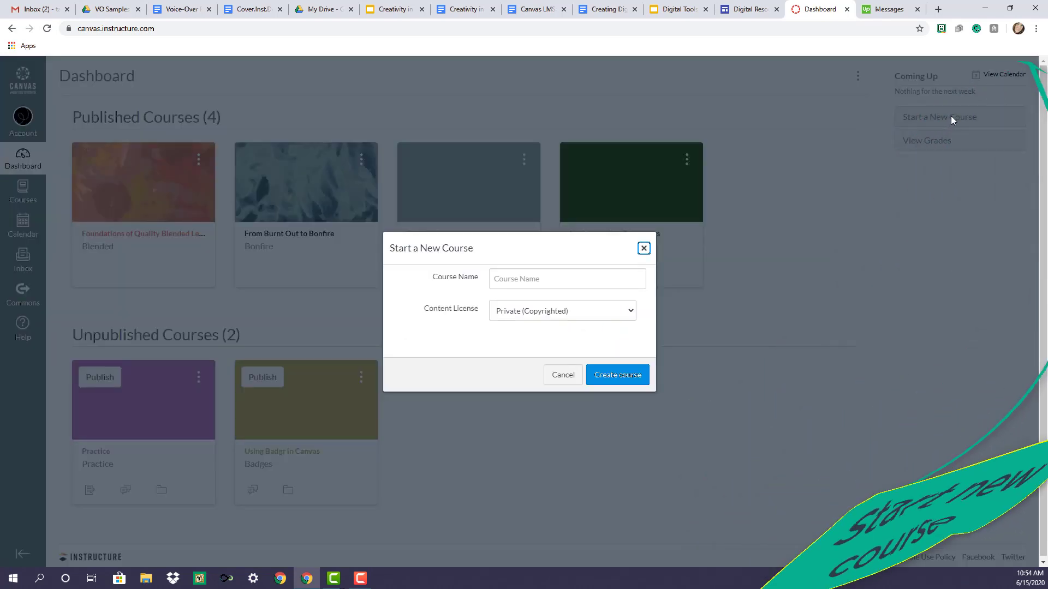
click(615, 279)
text(Pracitc)
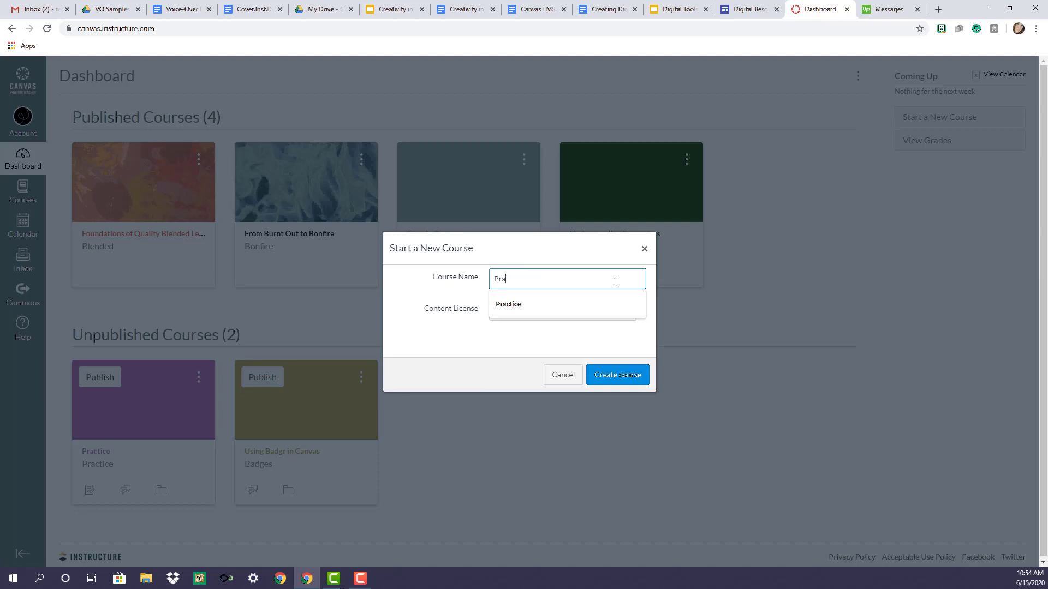
key(BackSpace)
key(BackSpace)
key(BackSpace)
text(tice)
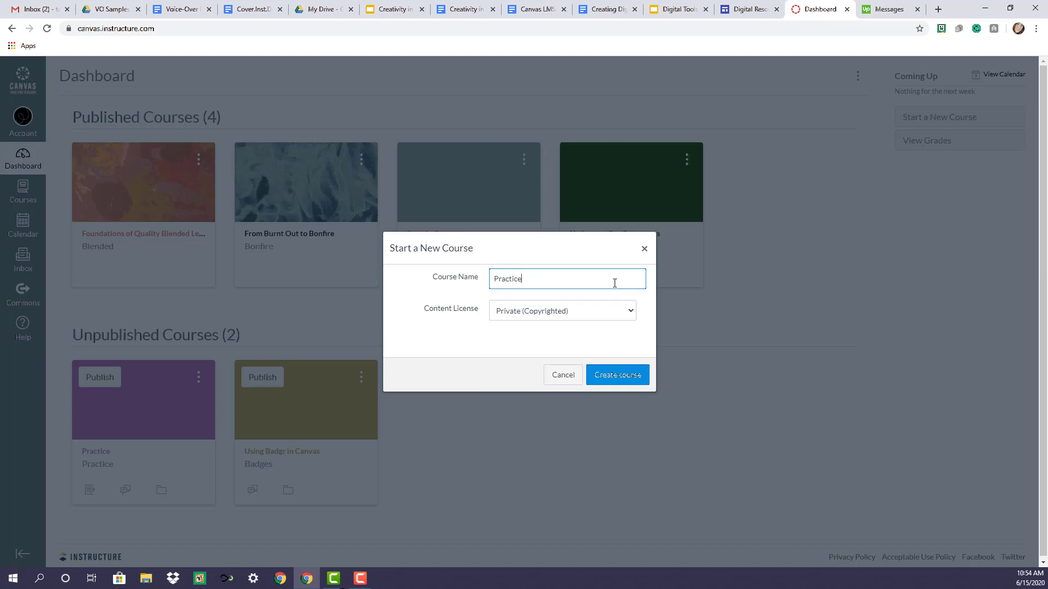
click(620, 304)
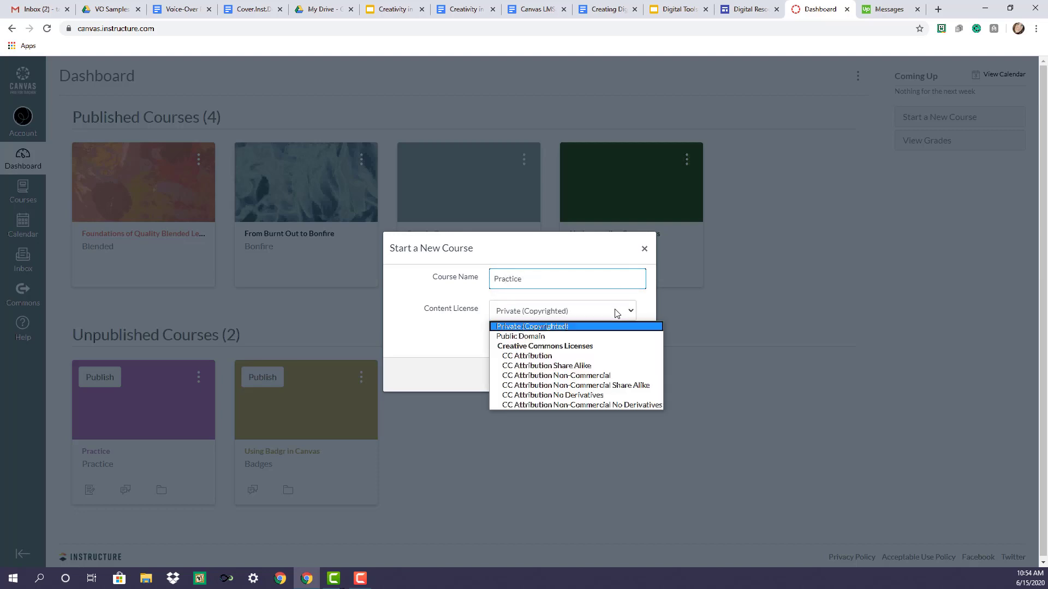
click(645, 308)
click(621, 375)
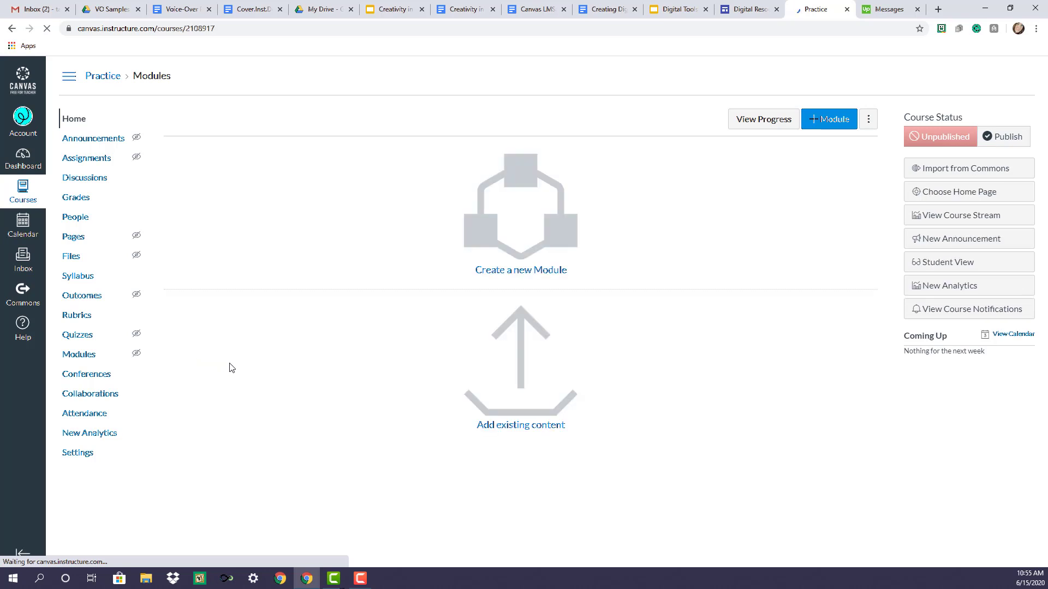
Step: Set the Practice course's image to the pink and purple glowing plasma photo from Unsplash in the course settings
click(72, 456)
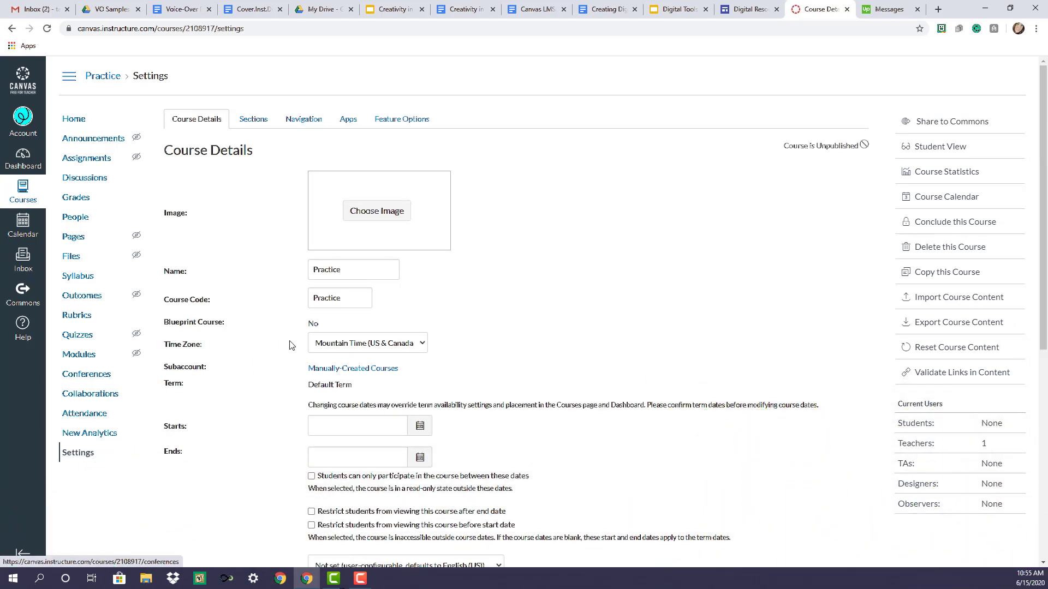
click(381, 213)
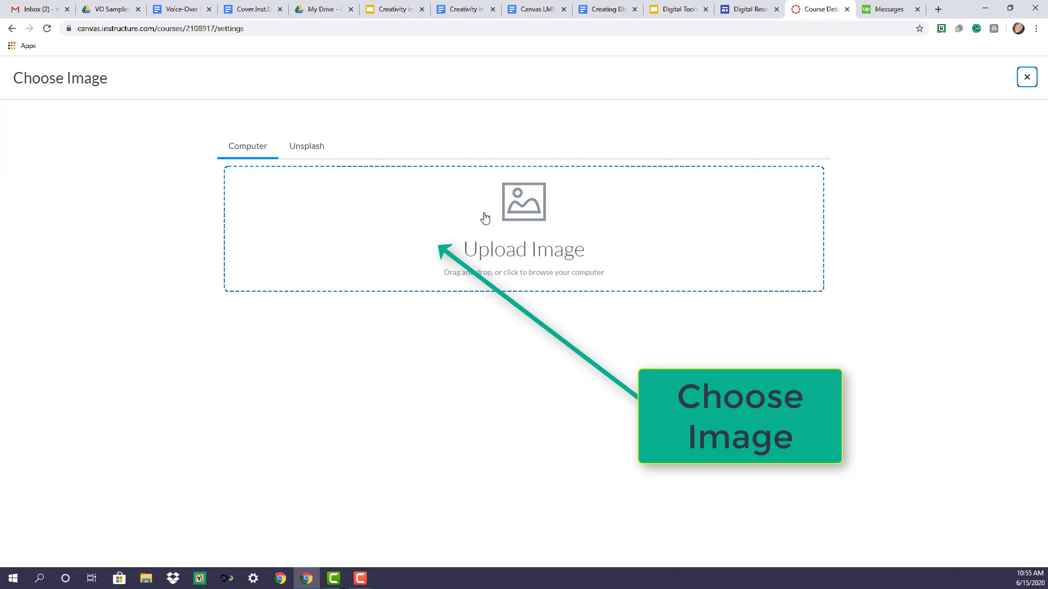
click(307, 147)
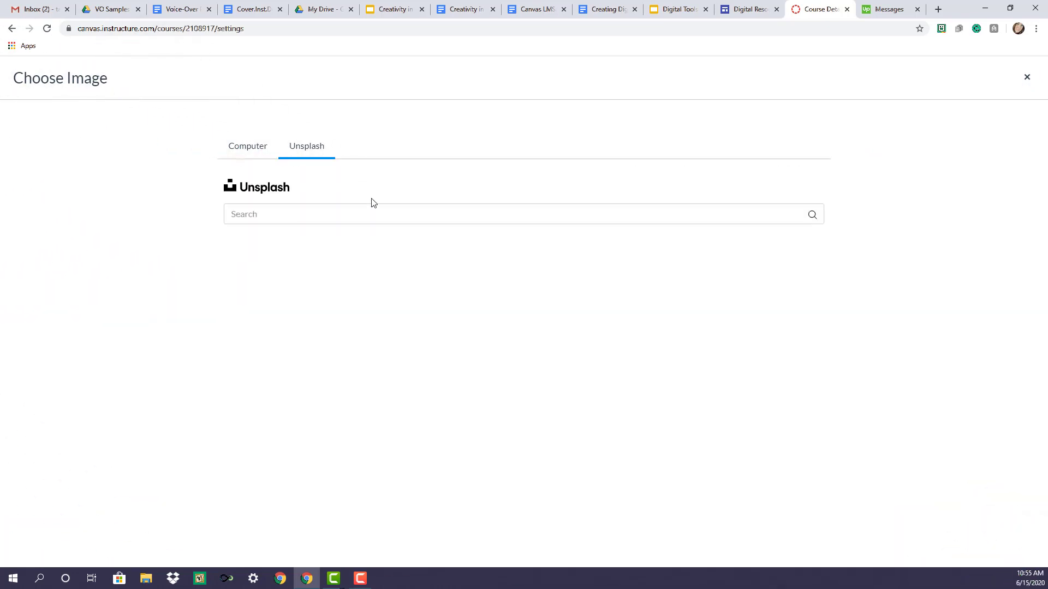
click(368, 212)
text(s)
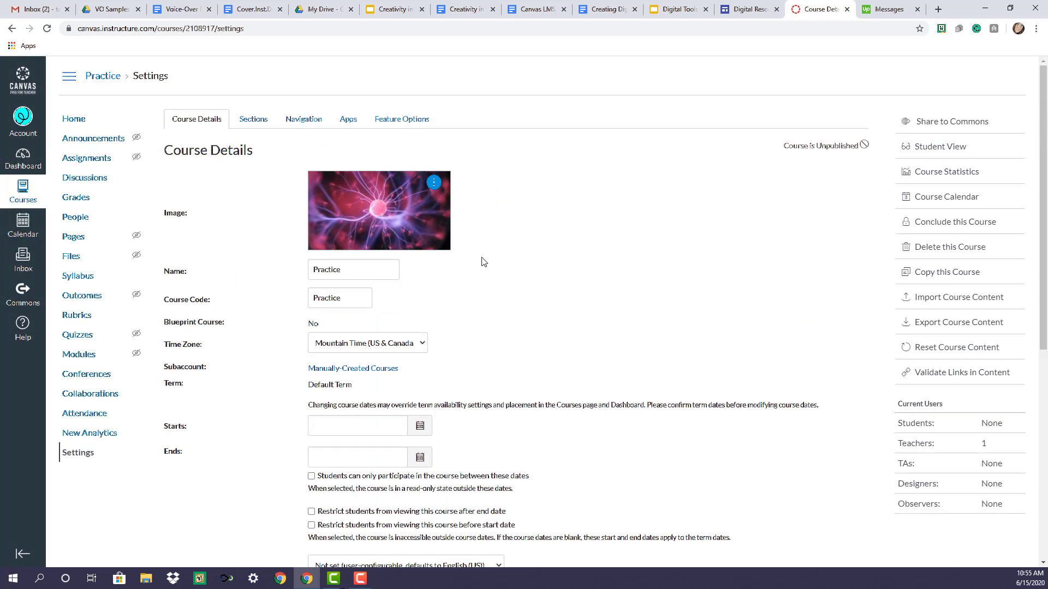
Step: Review the remaining course details, from the dates and license down to the description and additional options
scroll(498, 318, down, 4)
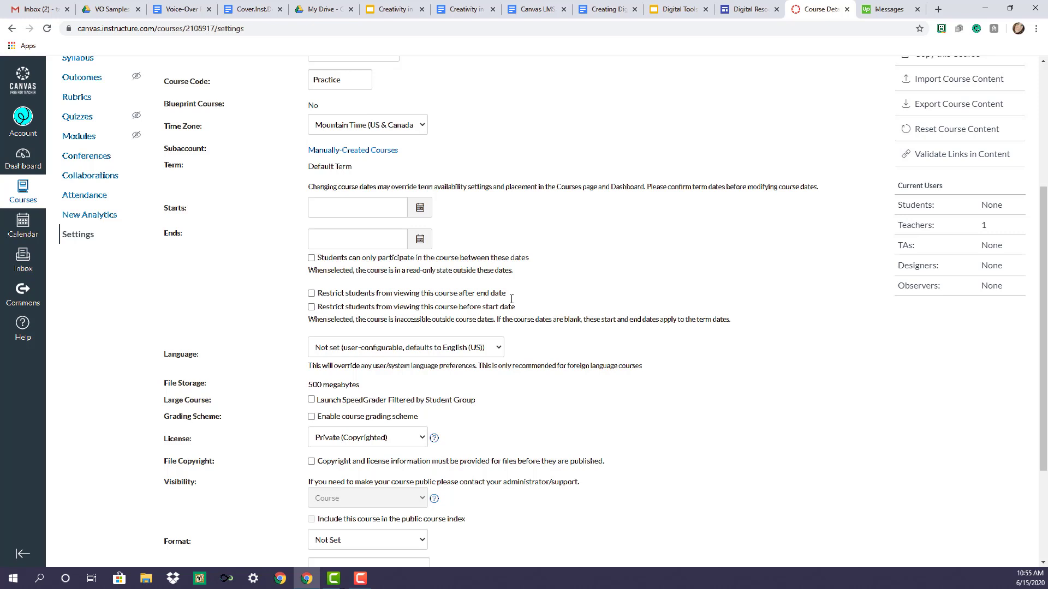
scroll(491, 326, down, 3)
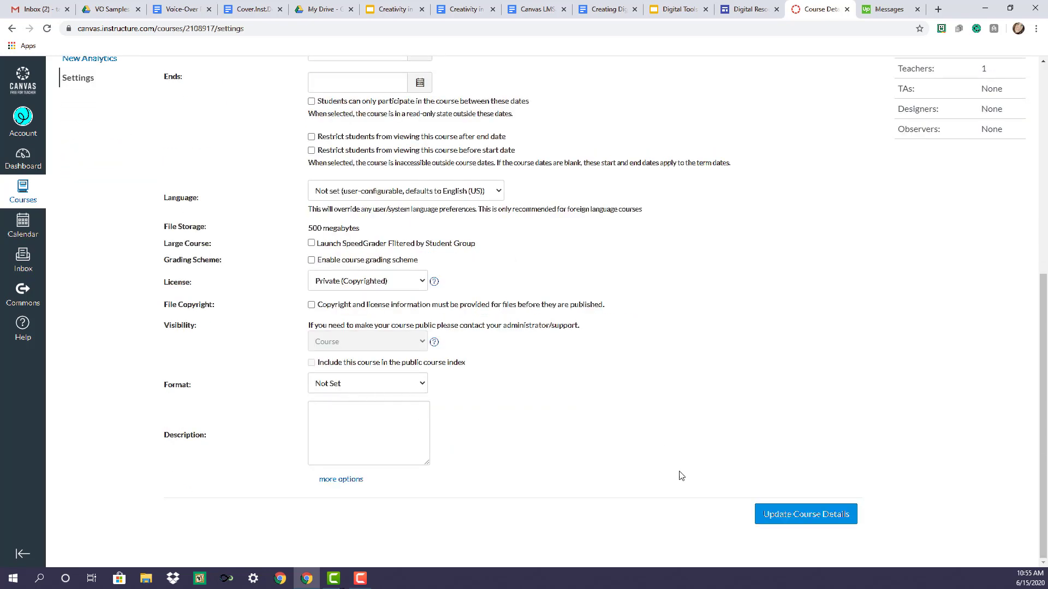
scroll(633, 403, up, 7)
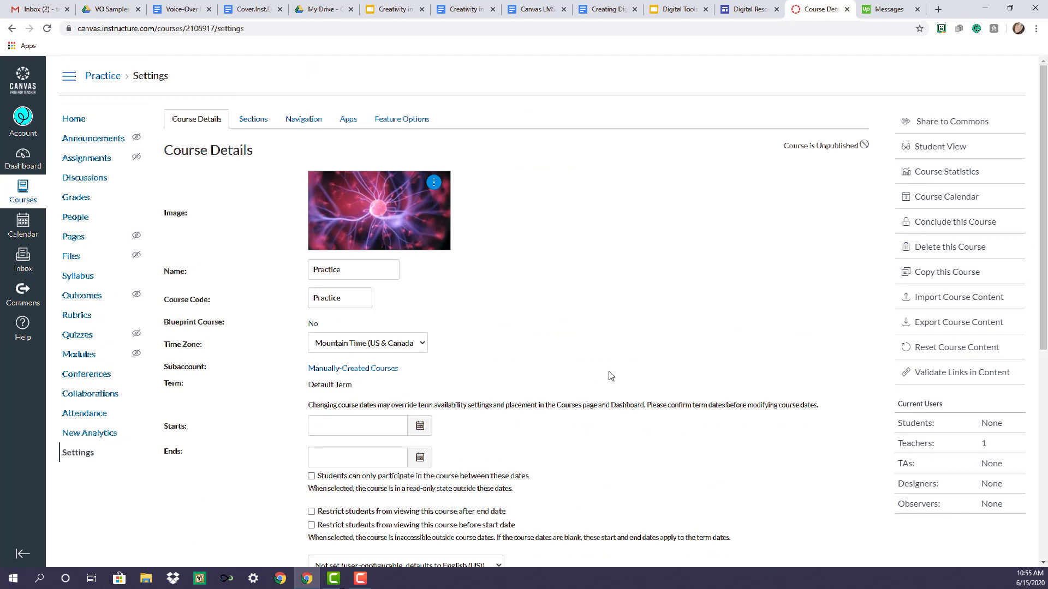
scroll(611, 377, down, 7)
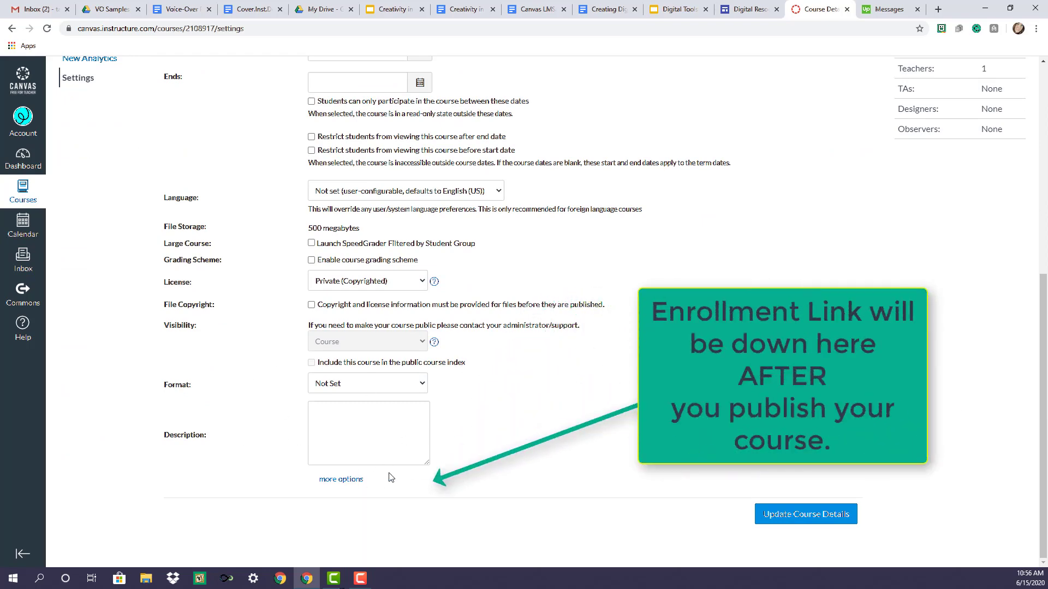
scroll(391, 478, up, 7)
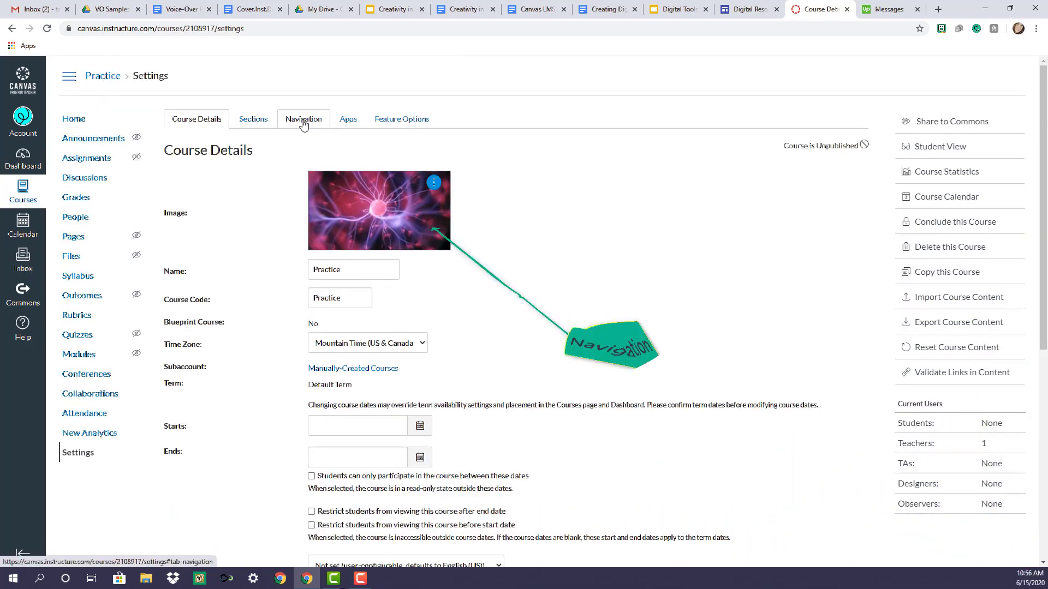
Step: Move Files, Rubrics, Outcomes, Syllabus, New Analytics, Modules, Attendance, Conferences, Quizzes and Collaborations to the hidden items of the course navigation
click(304, 121)
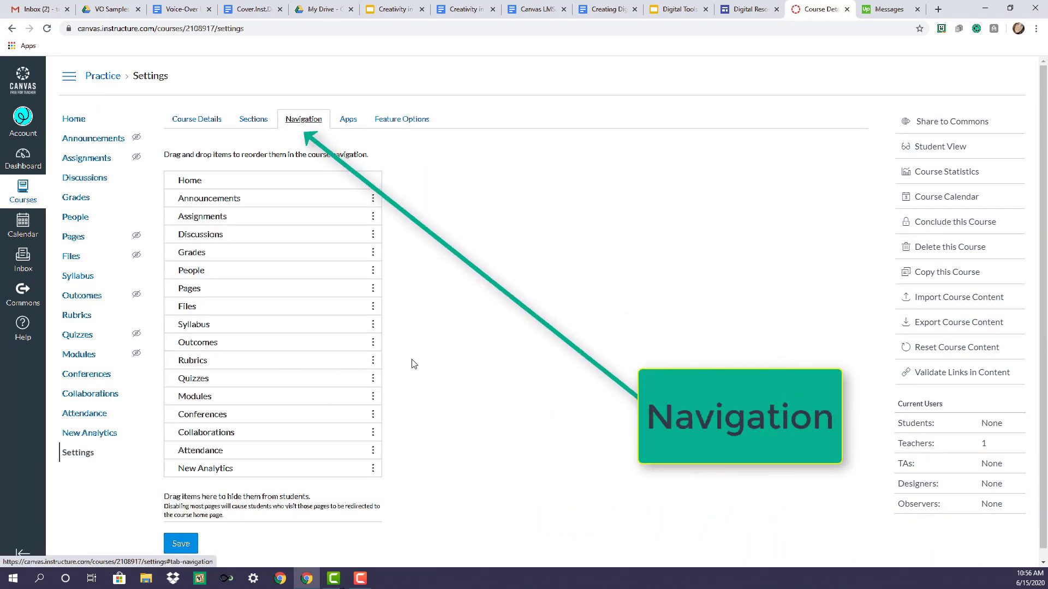
scroll(517, 375, down, 1)
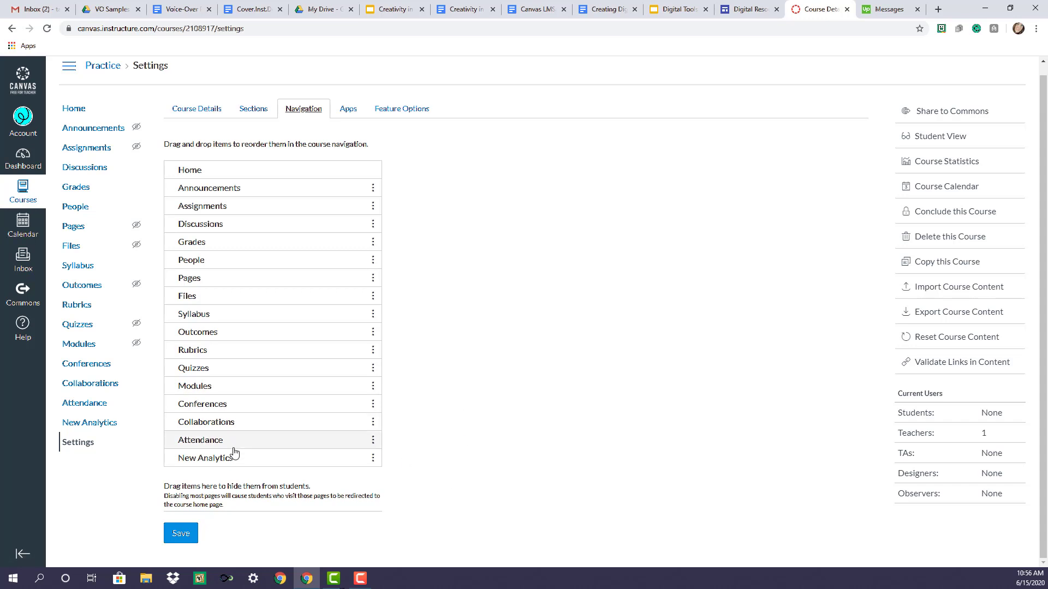
drag(229, 463, 210, 506)
drag(211, 433, 230, 544)
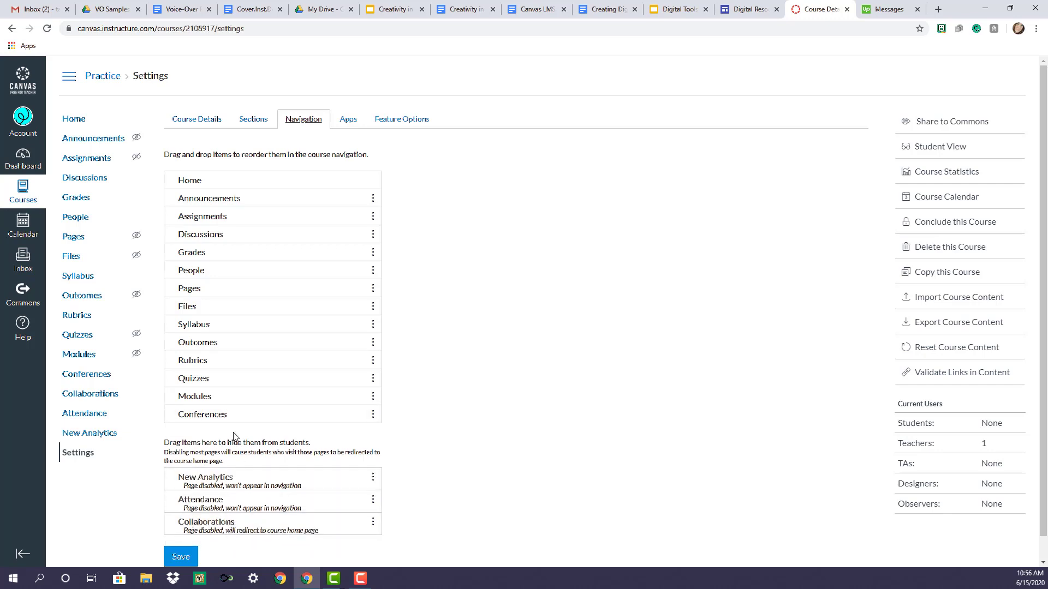
drag(234, 417, 234, 491)
drag(223, 362, 231, 508)
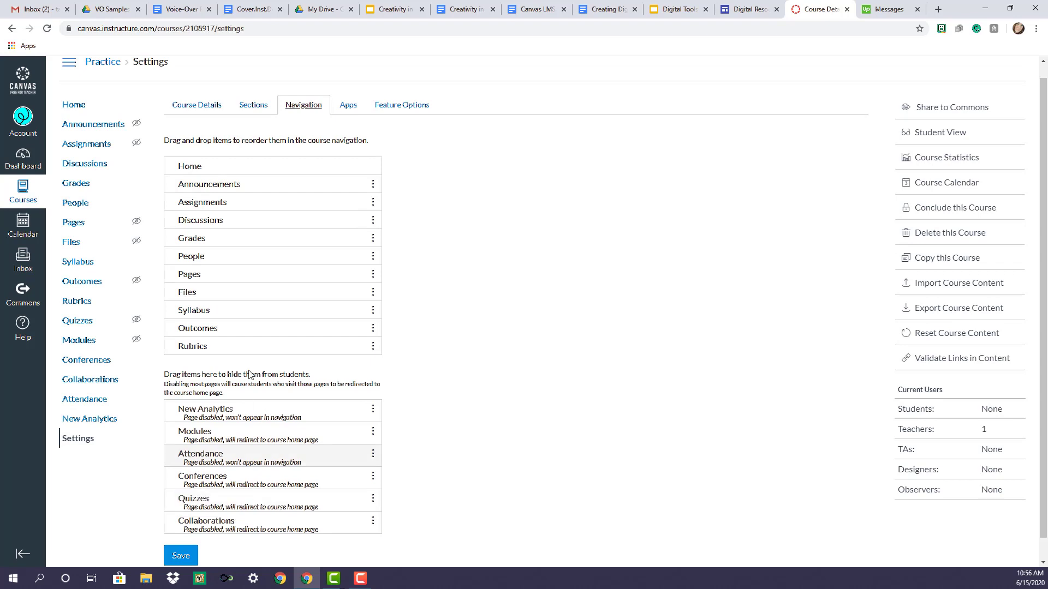
drag(250, 346, 246, 382)
drag(251, 307, 243, 411)
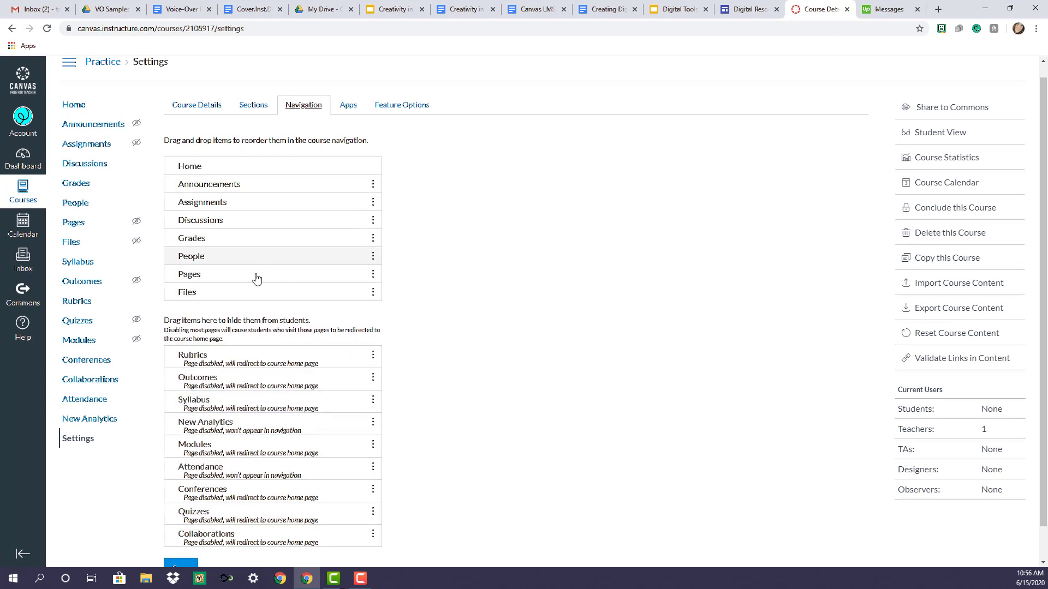
drag(234, 299, 257, 338)
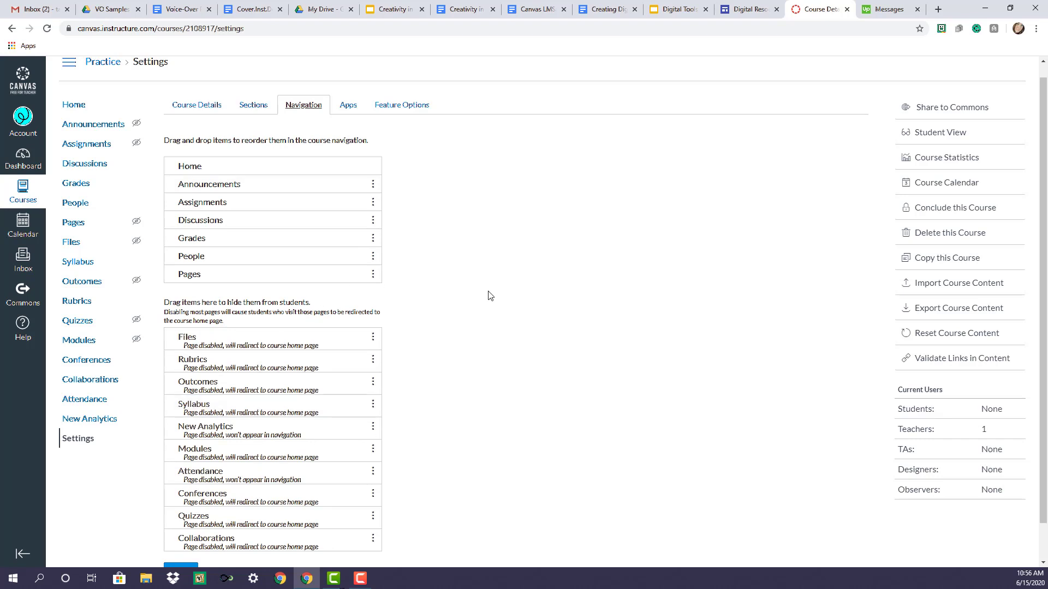
Step: Filter the course's external apps by "google" and open the Google Apps details
scroll(565, 436, up, 1)
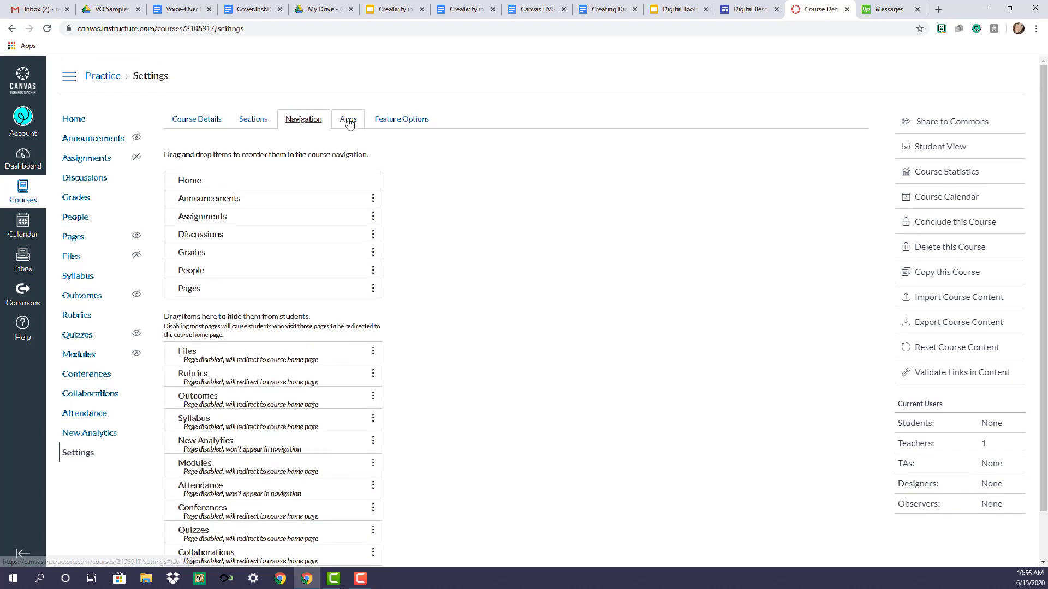
click(349, 121)
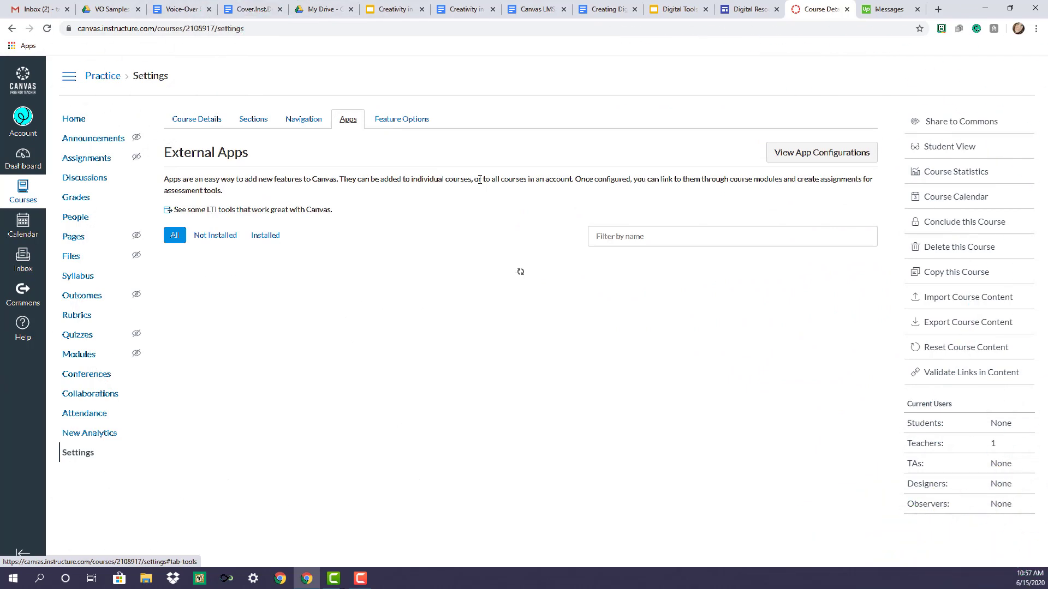
click(664, 237)
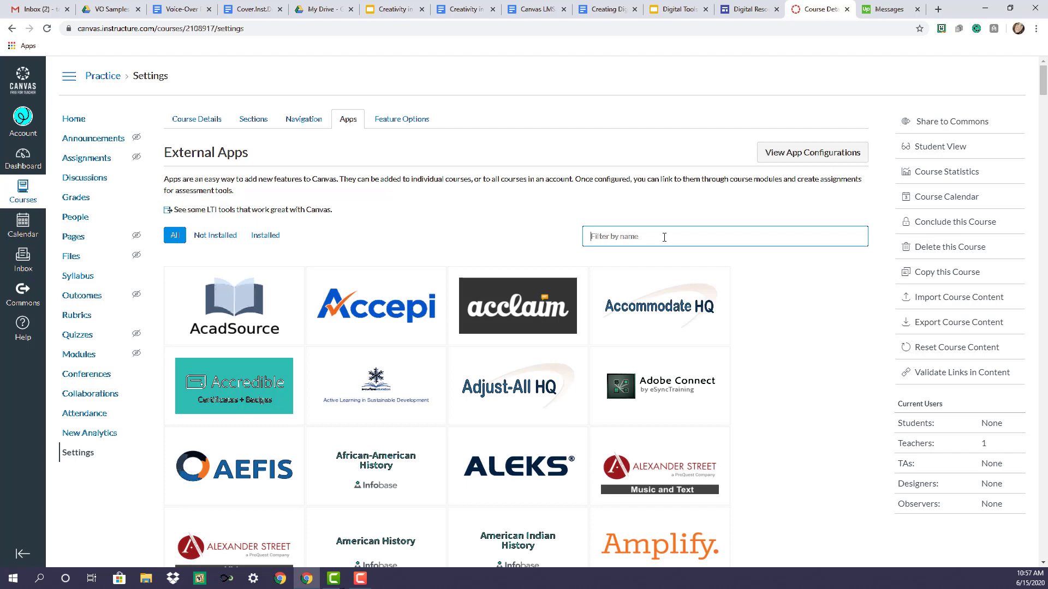
text(google)
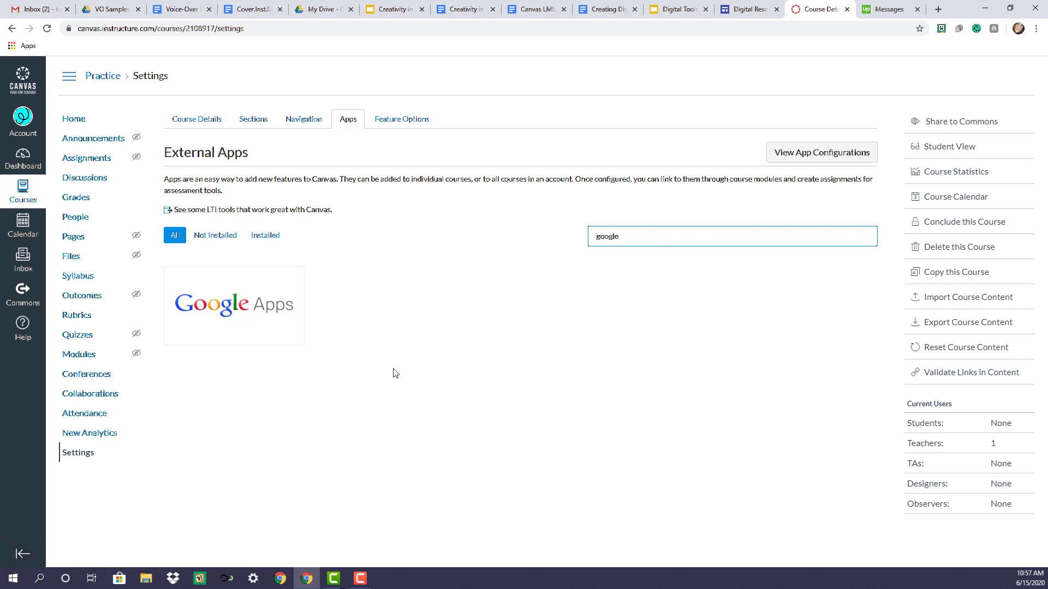
click(260, 312)
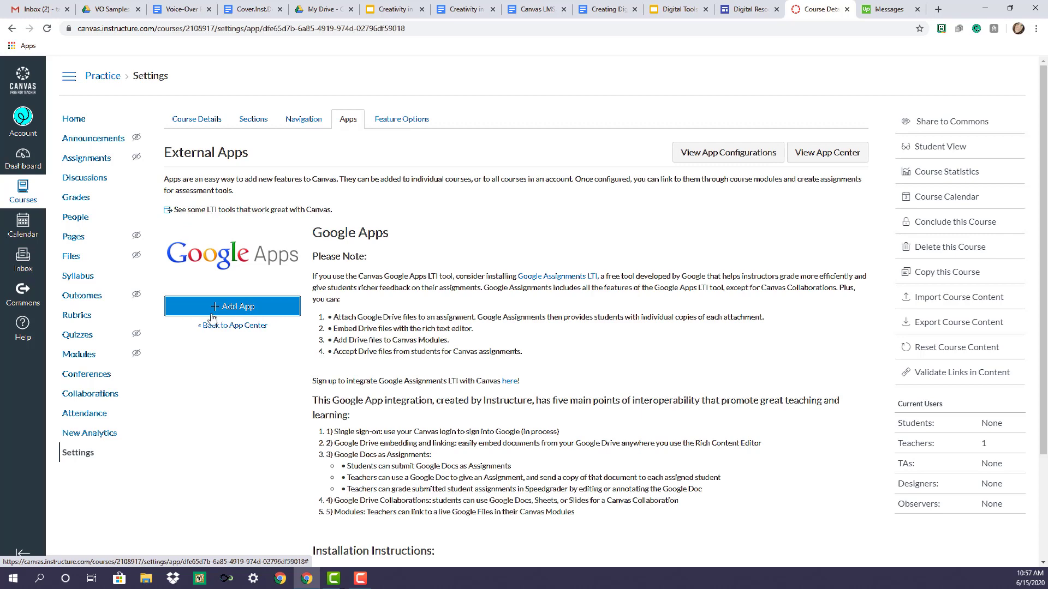
Step: Add the Google Apps tool to the course, filling in the saved consumer key and shared secret
click(243, 309)
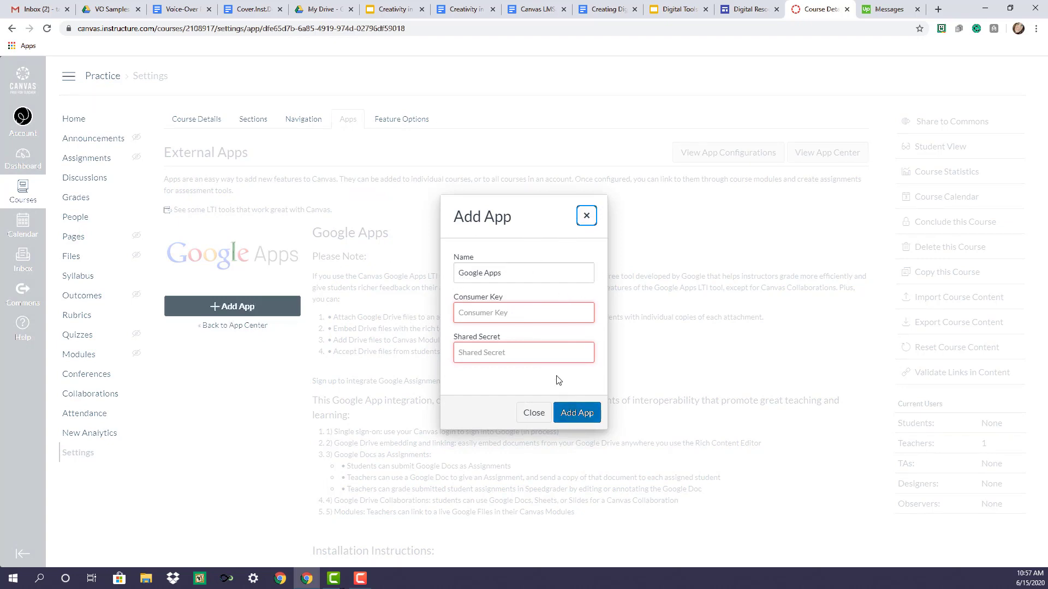
click(513, 312)
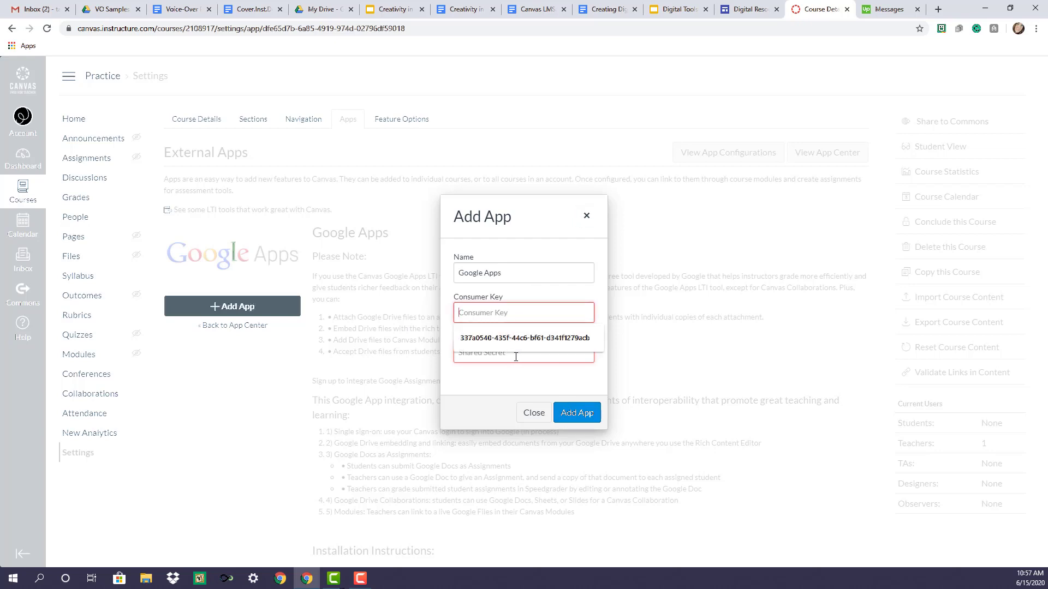
click(516, 357)
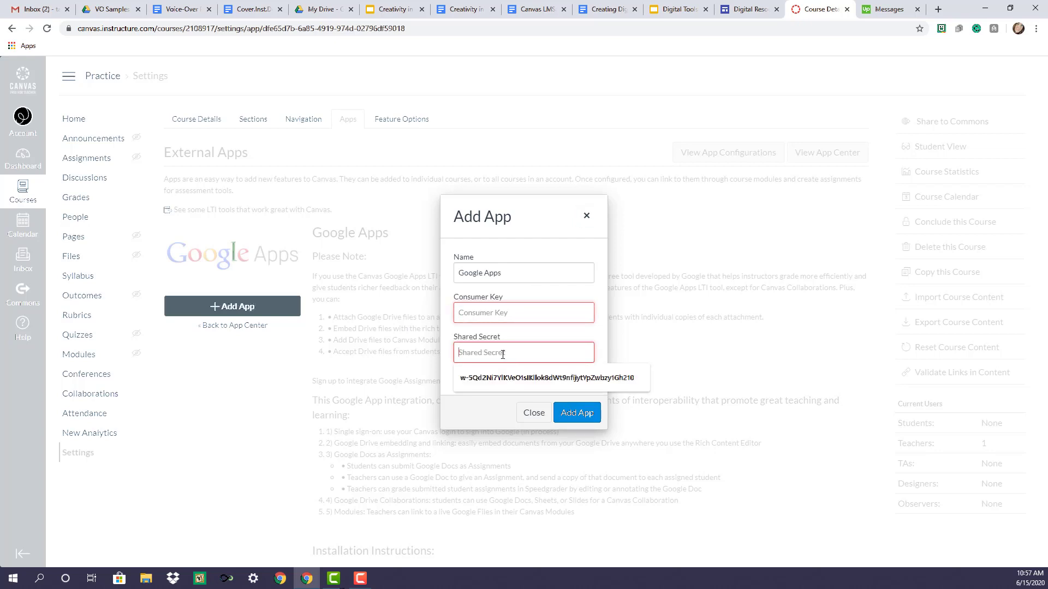
click(519, 309)
click(525, 338)
click(520, 353)
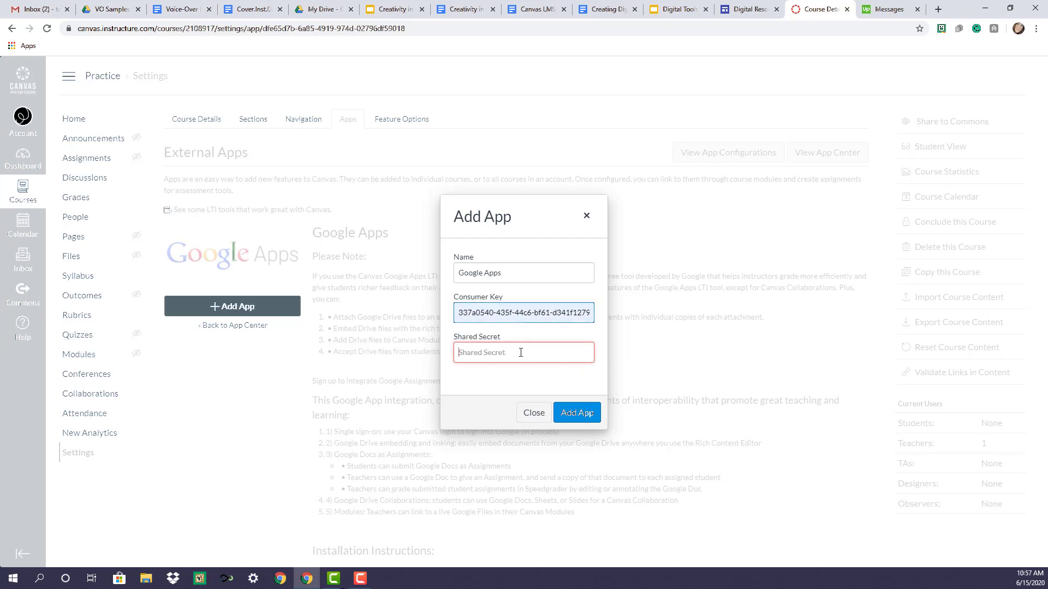
click(527, 382)
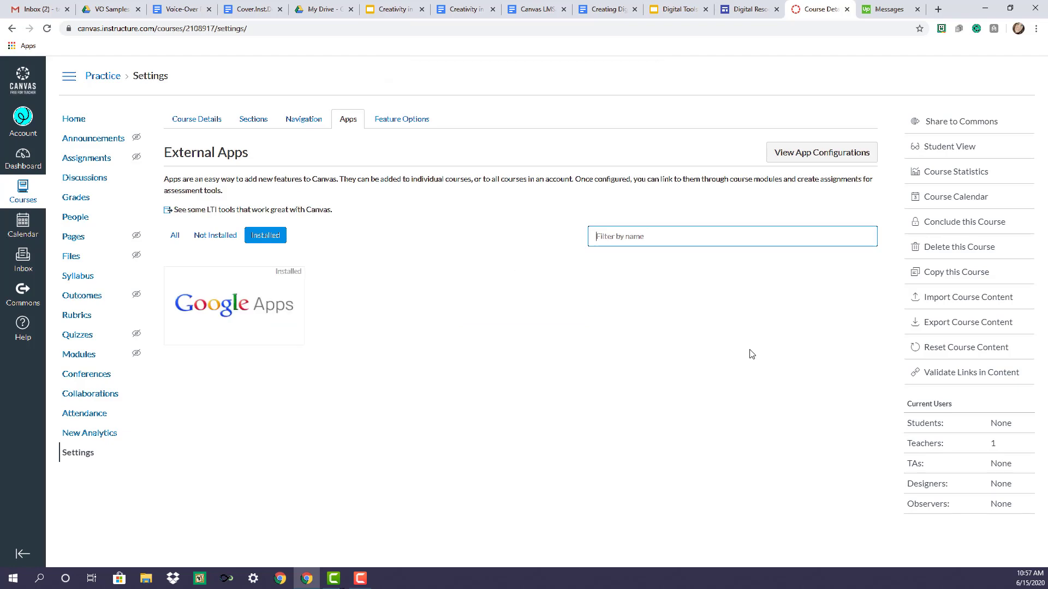
Step: Open the installed Google Apps tool and examine its features and installation instructions
click(243, 277)
scroll(770, 387, down, 3)
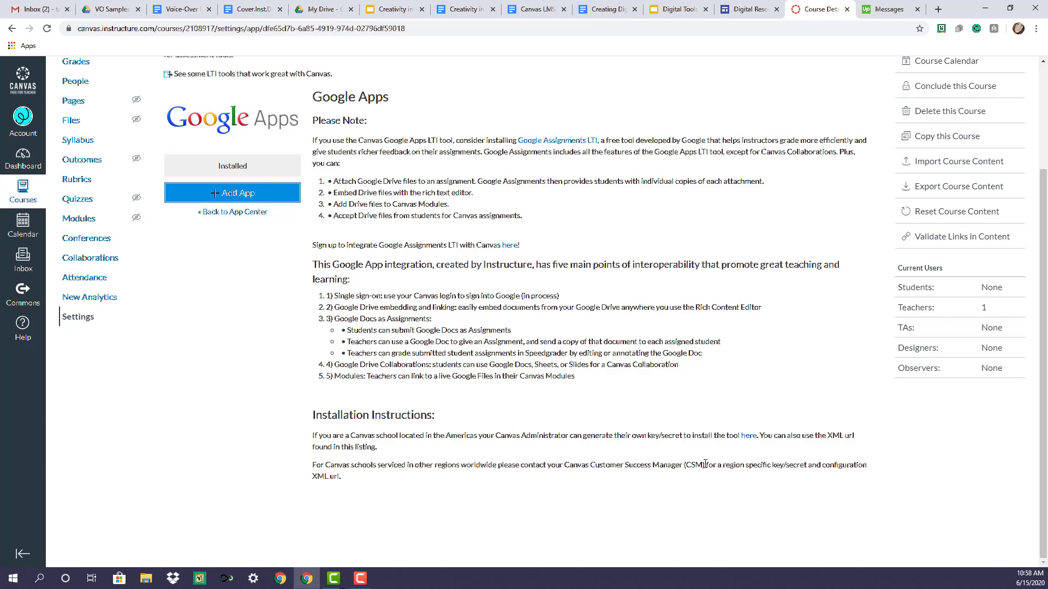
scroll(414, 382, up, 2)
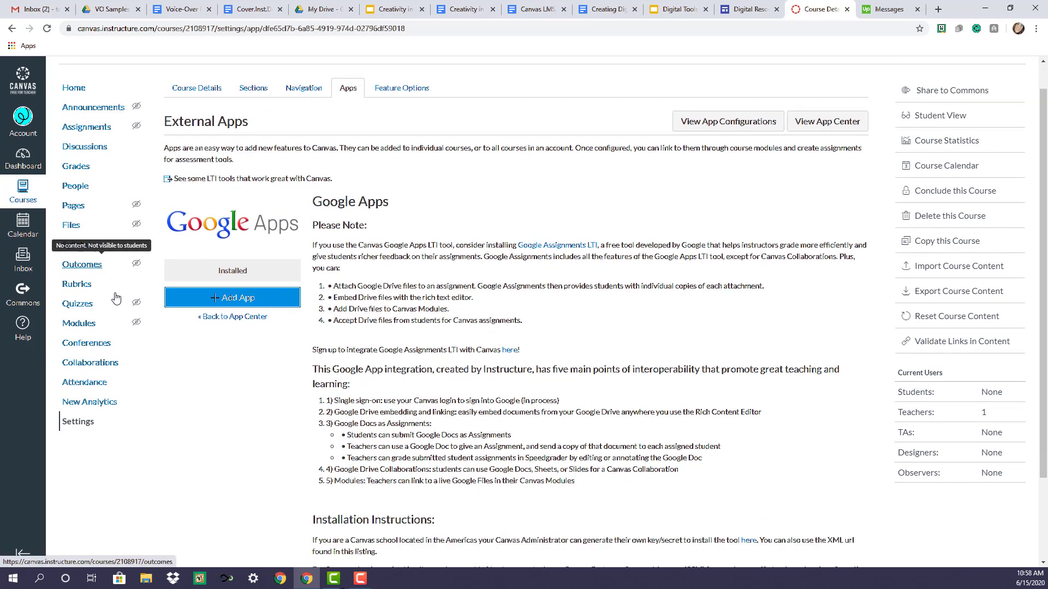
scroll(116, 297, down, 3)
scroll(141, 256, up, 4)
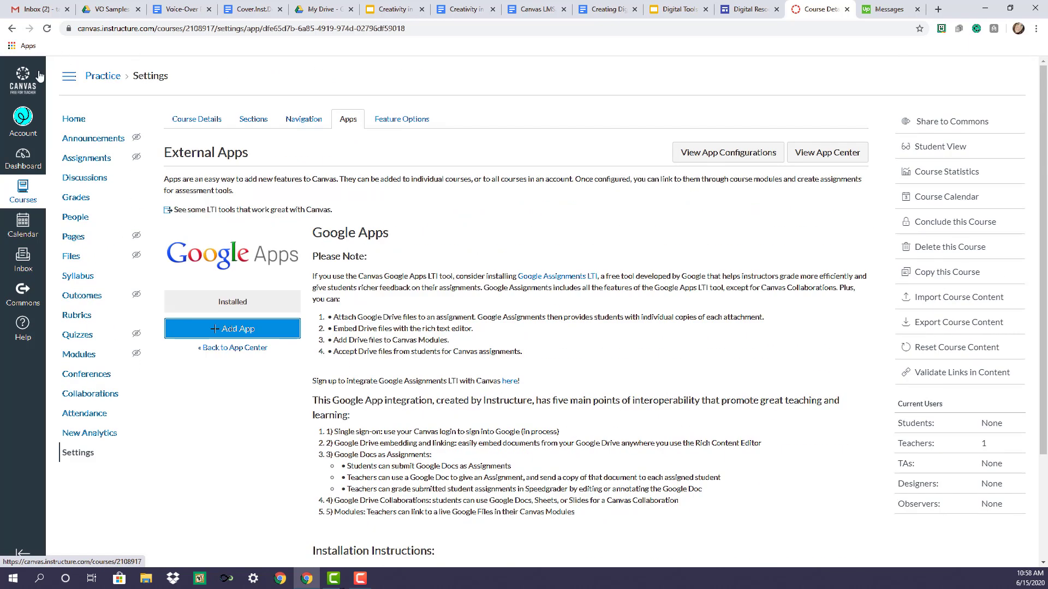
Step: Reload the course settings page and open the Google Drive tool from the course navigation
click(46, 28)
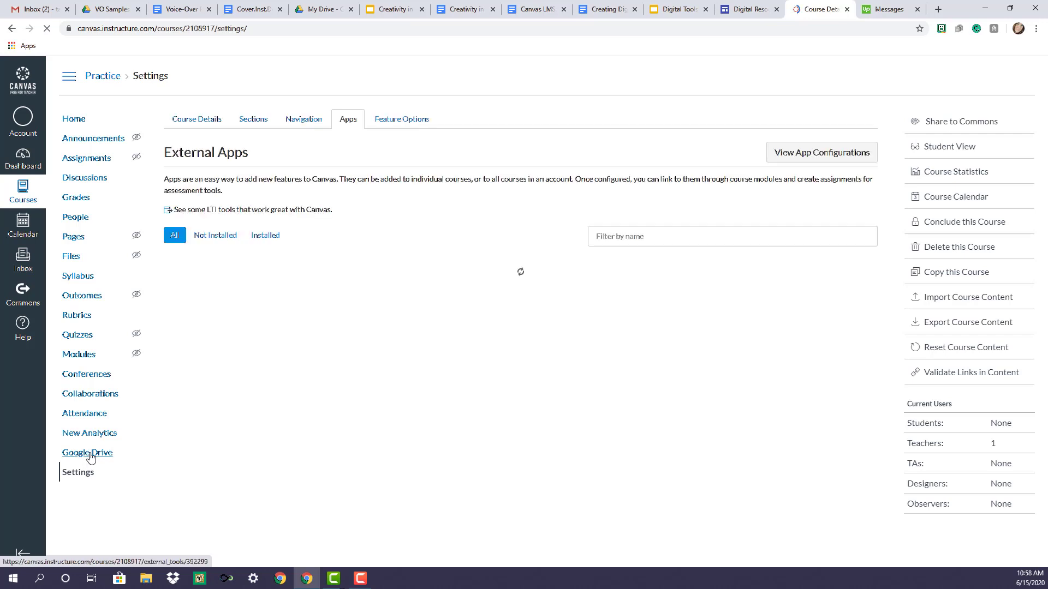
click(110, 460)
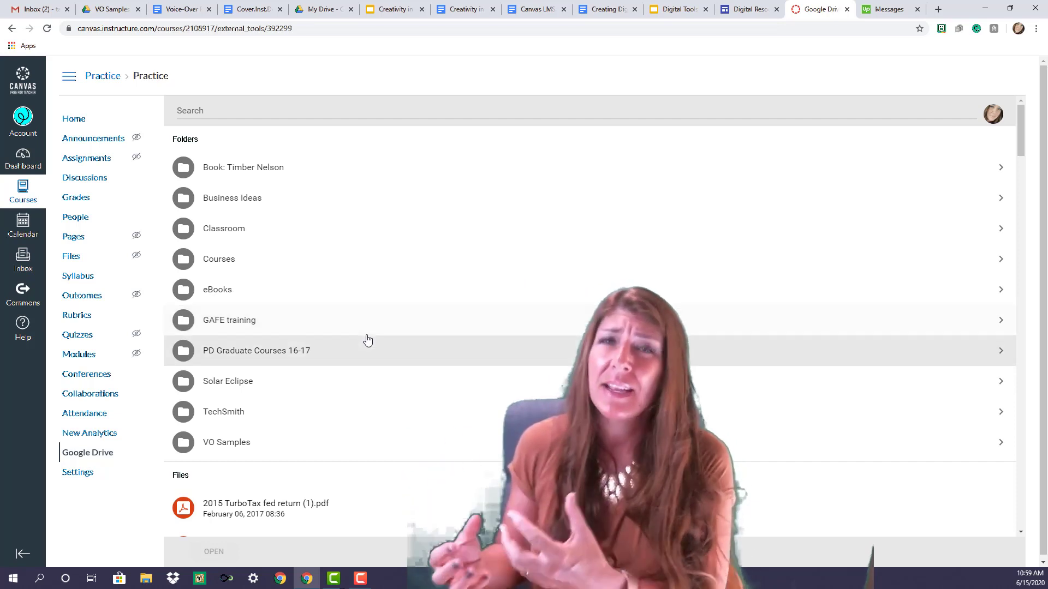
Step: Add a module named "U1.Introduction" on the Practice course home page
click(80, 121)
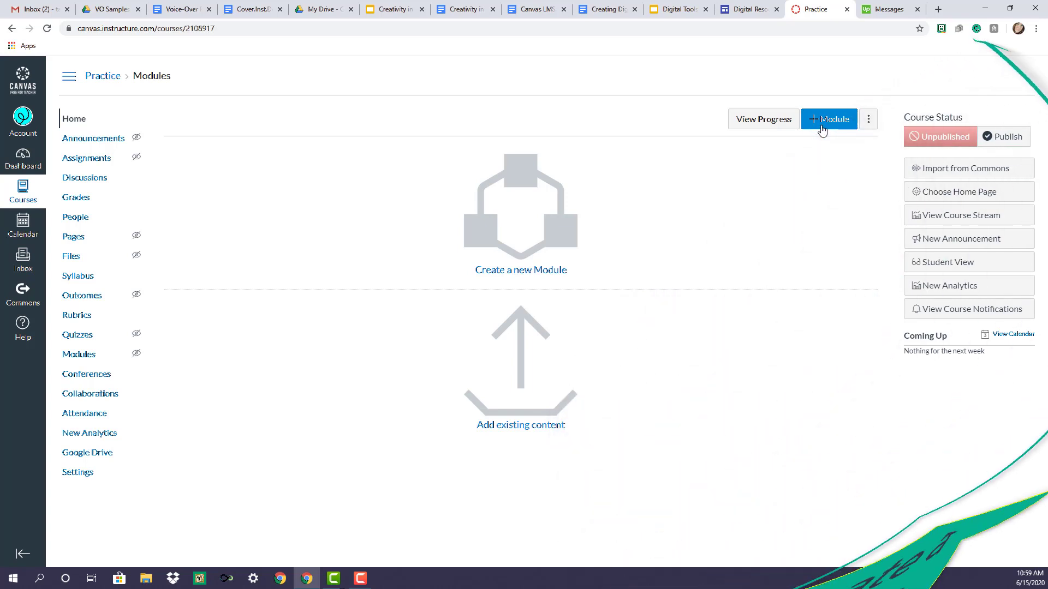
click(821, 126)
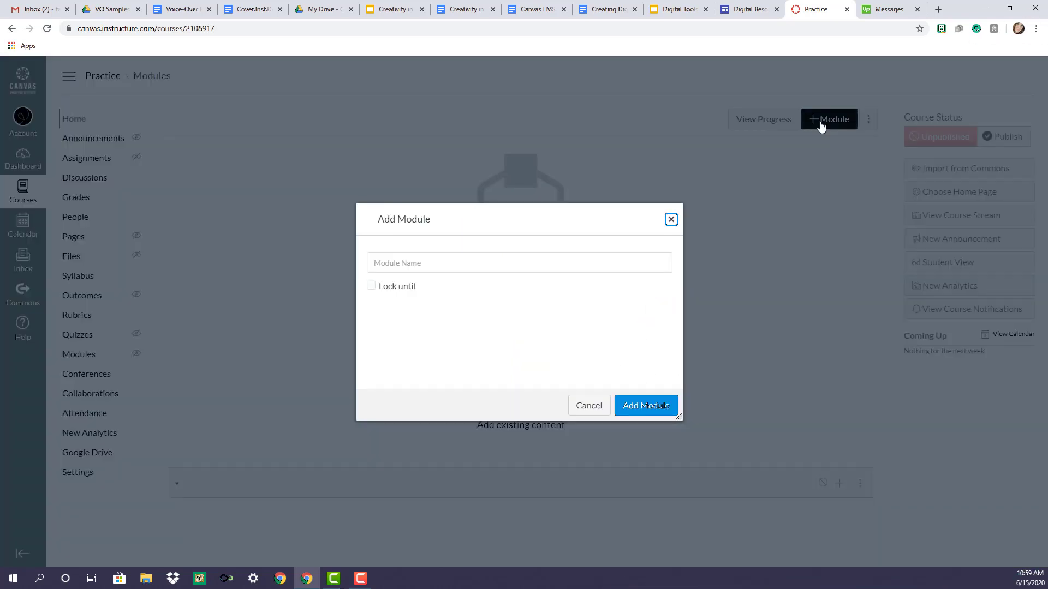
click(645, 268)
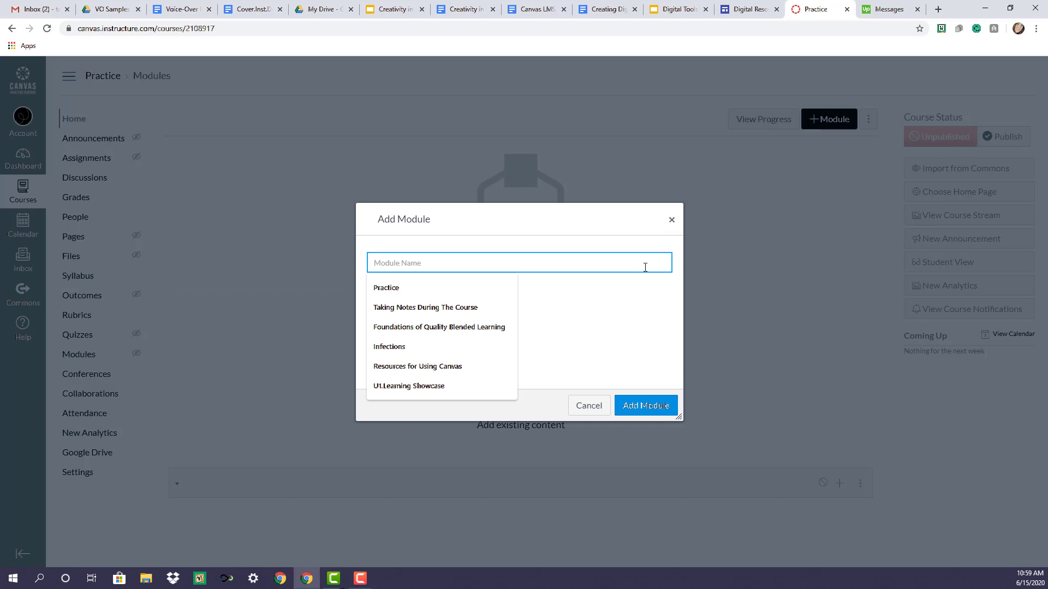
text(U1)
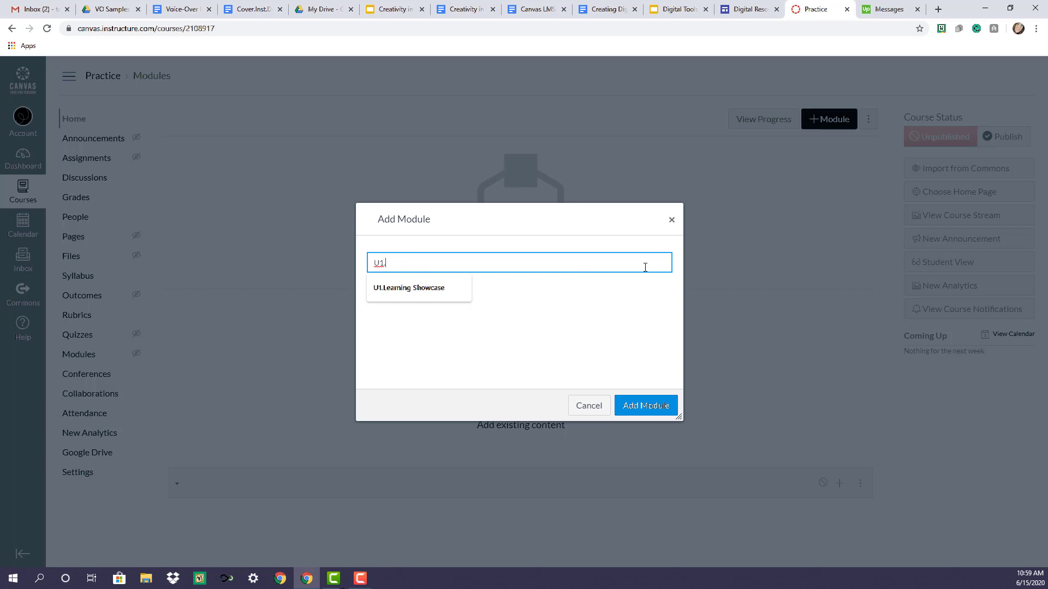
text(.Introduction)
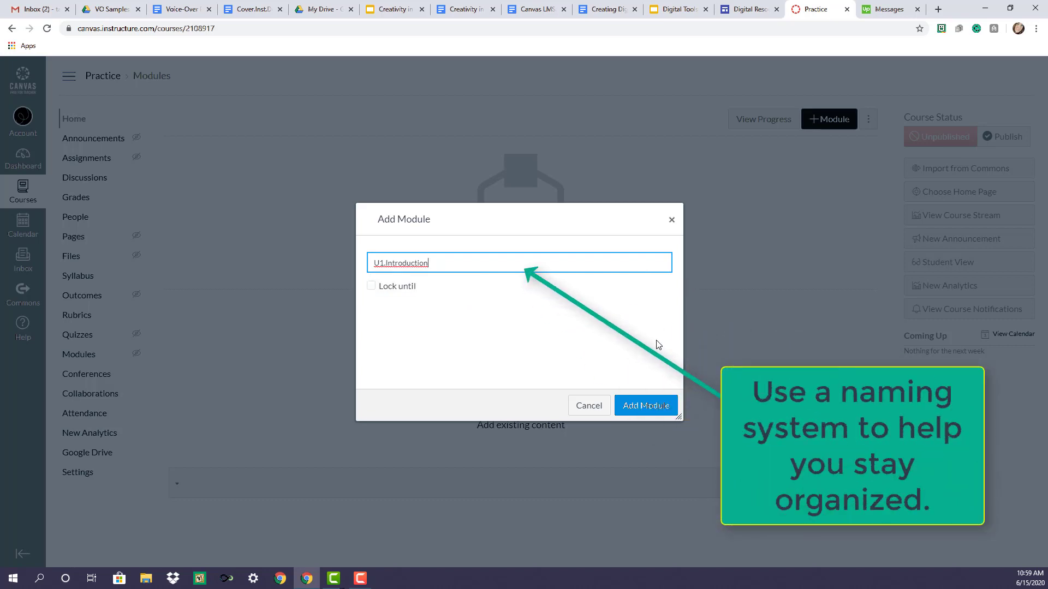
click(651, 409)
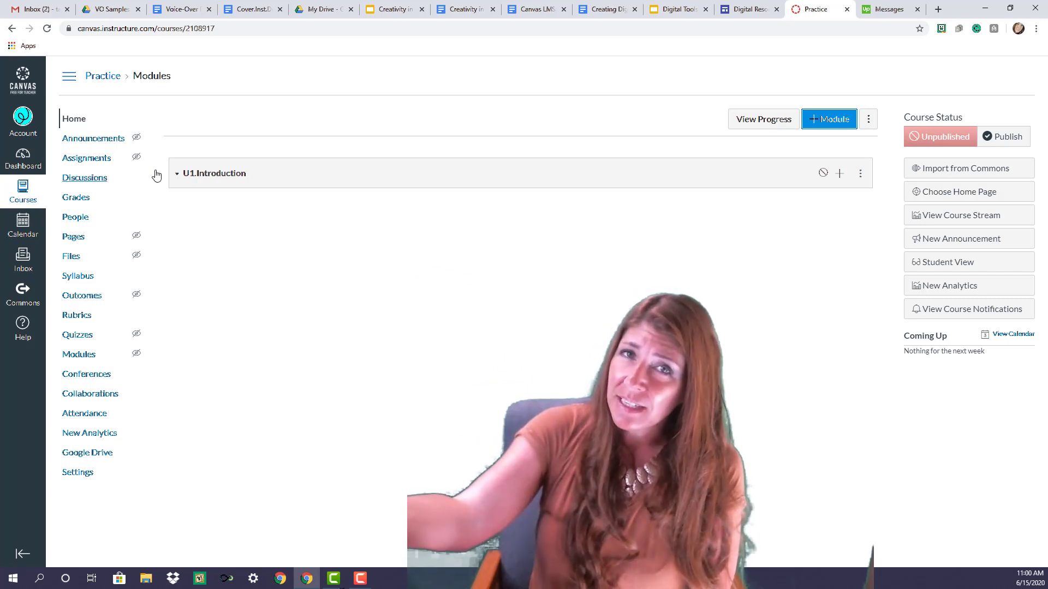
Step: Check the Assignment and Quiz item options for the U1.Introduction module without adding an item
click(840, 175)
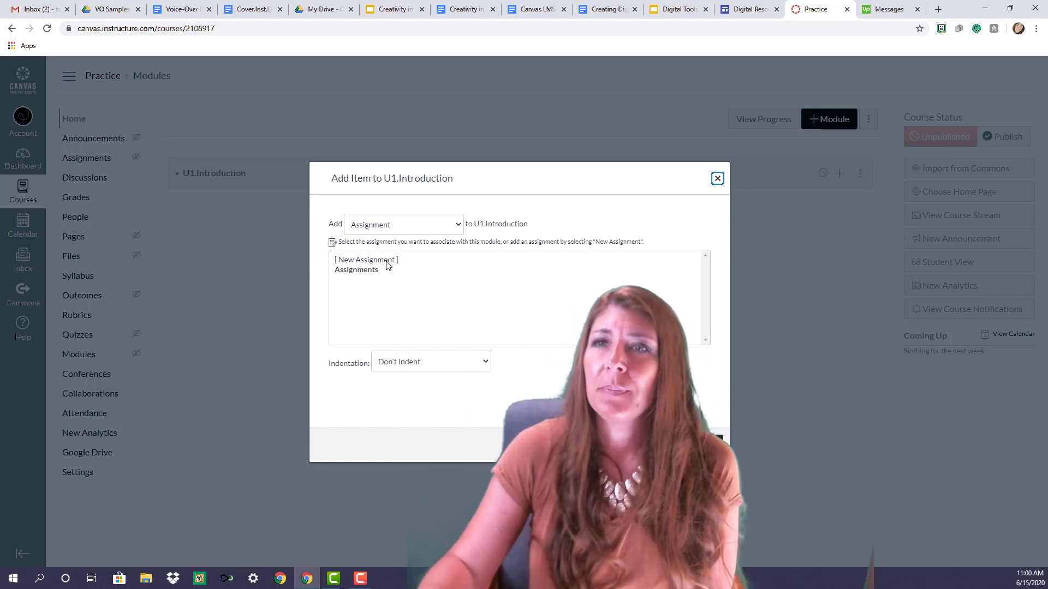
click(718, 178)
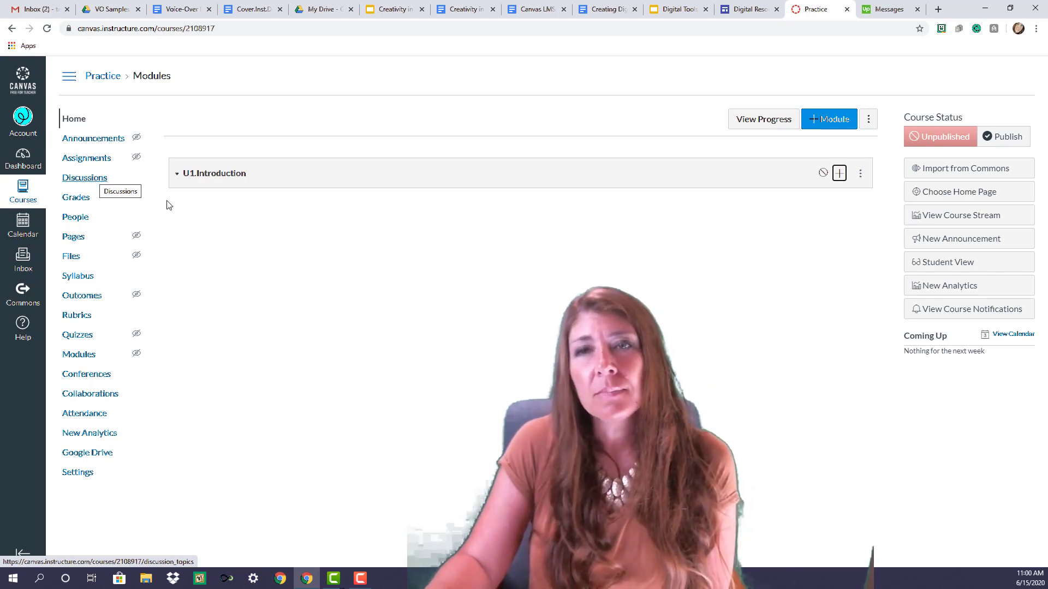
click(835, 182)
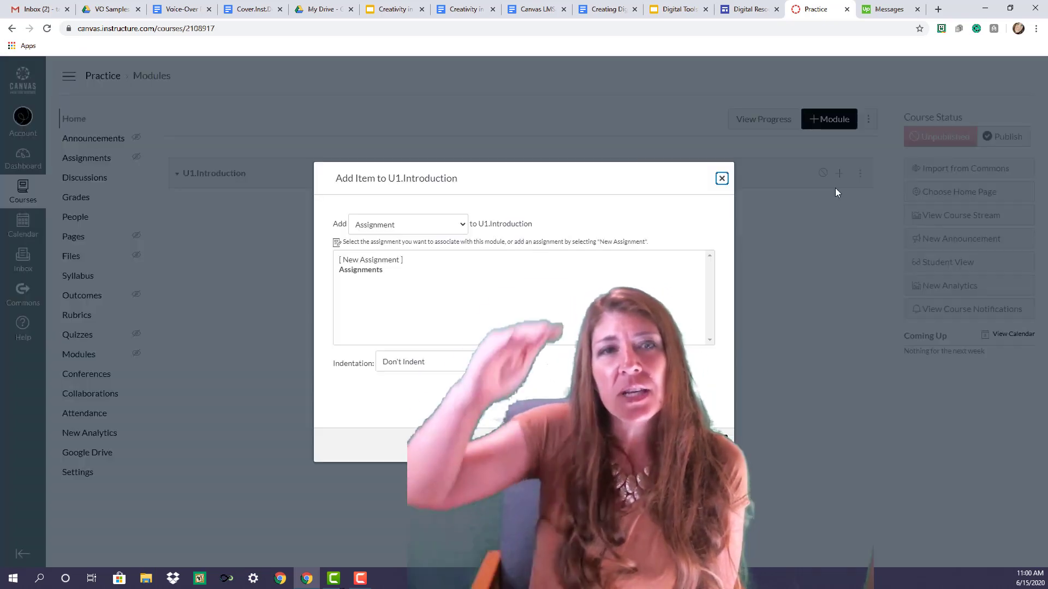
click(437, 228)
click(435, 250)
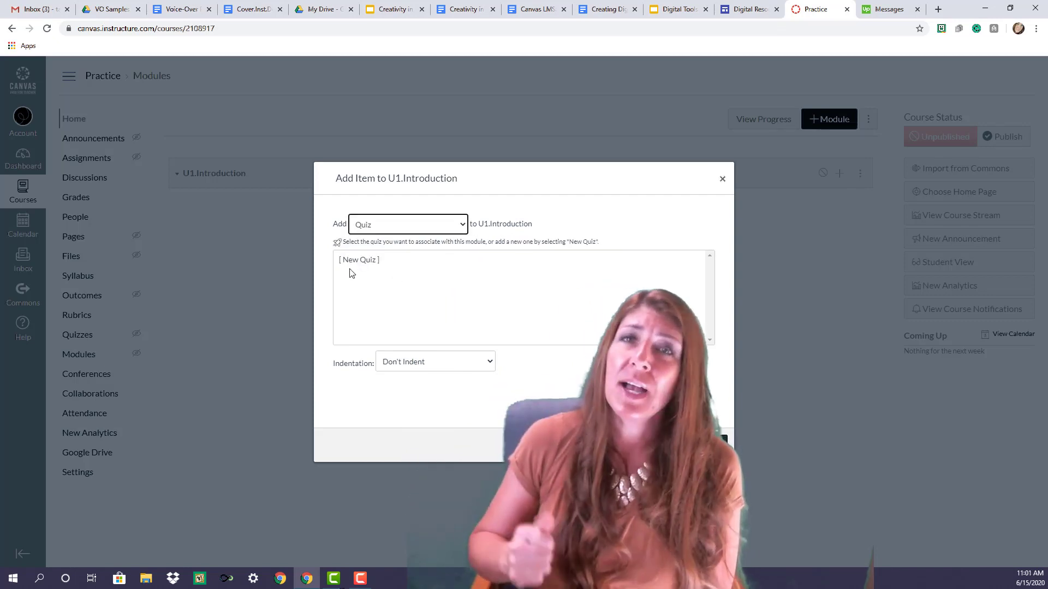
click(722, 179)
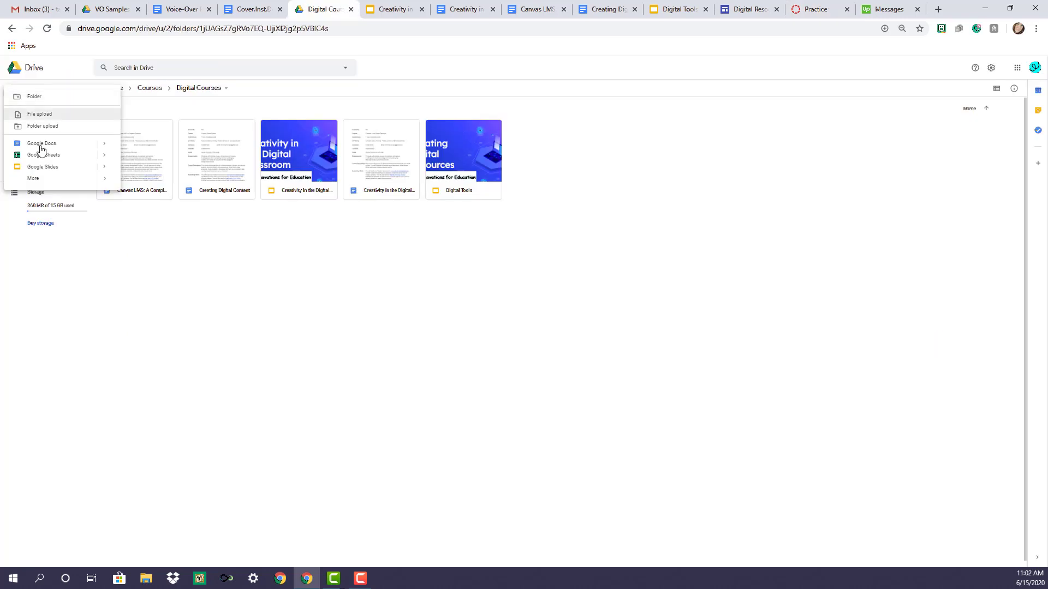
Step: Create a Google Doc in the Digital Courses folder of Google Drive and enter the question "What is your age?"
click(41, 145)
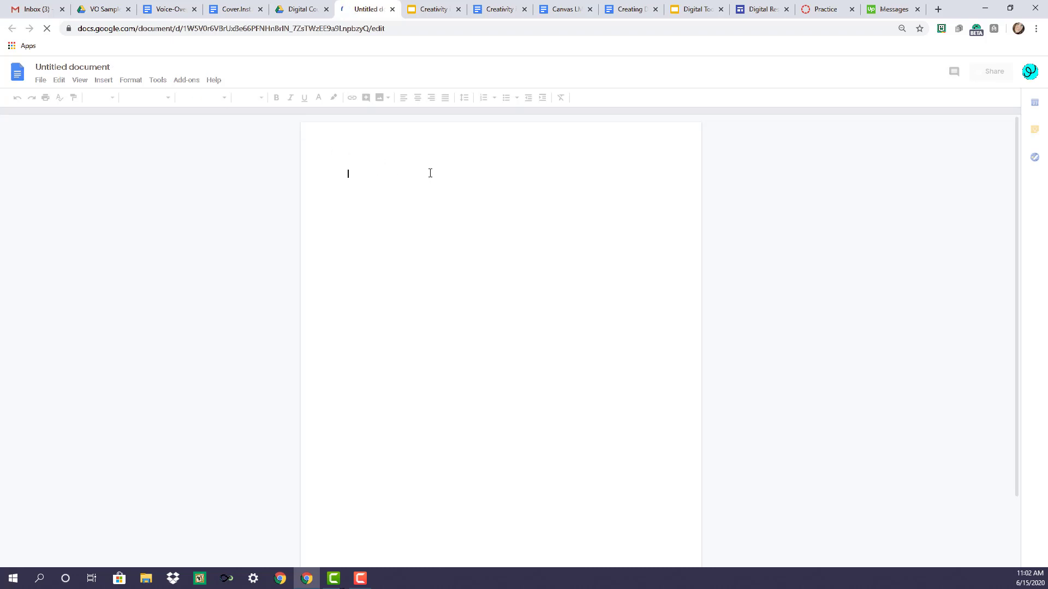
text(What is)
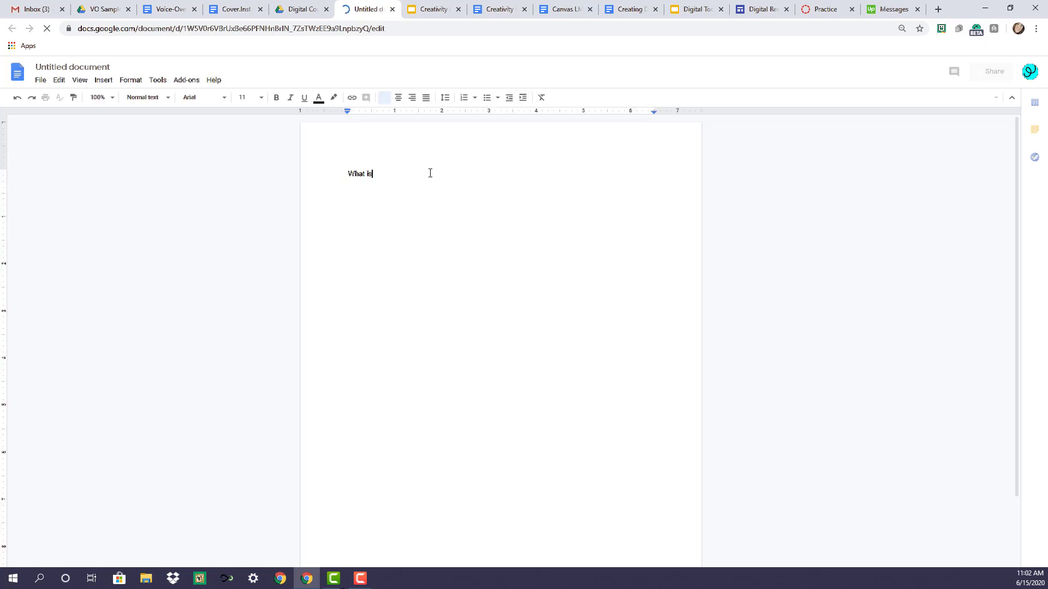
text( your age?)
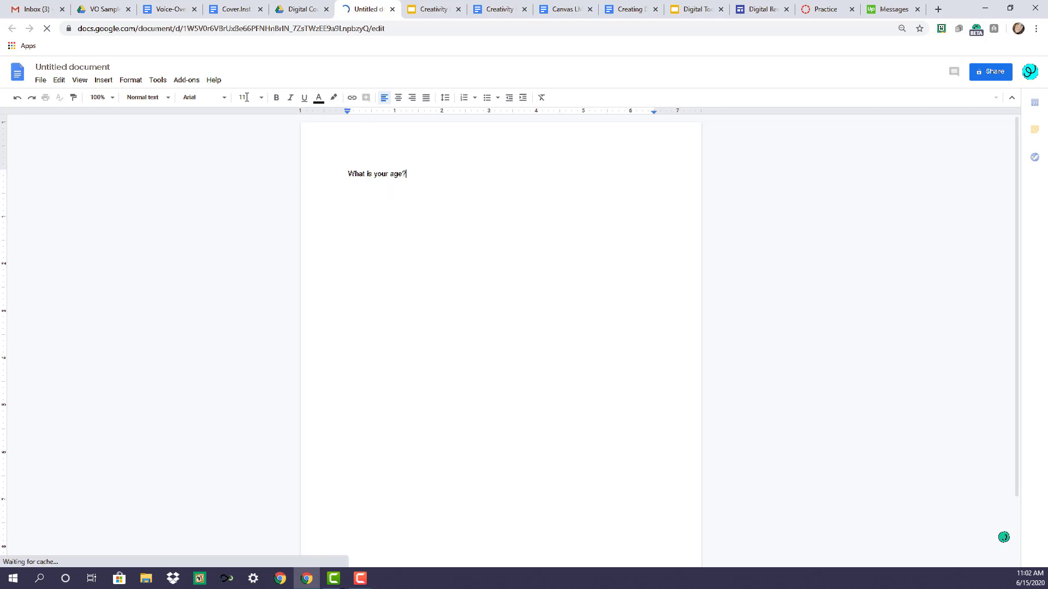
key(Return)
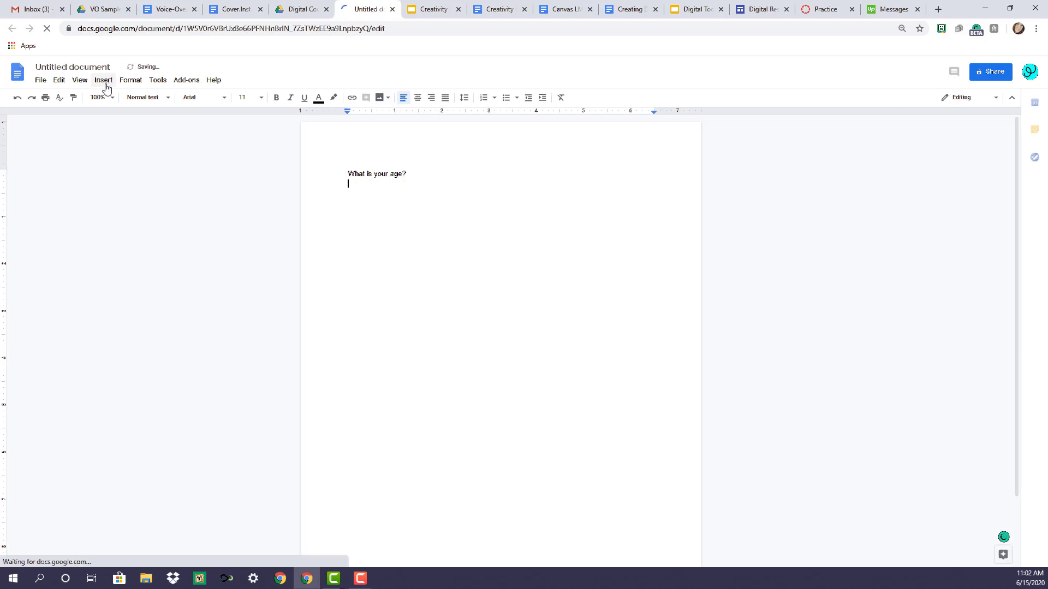
Step: Insert a 1x1 table under the age question and add the question "Who is your grandma?" below it
click(105, 82)
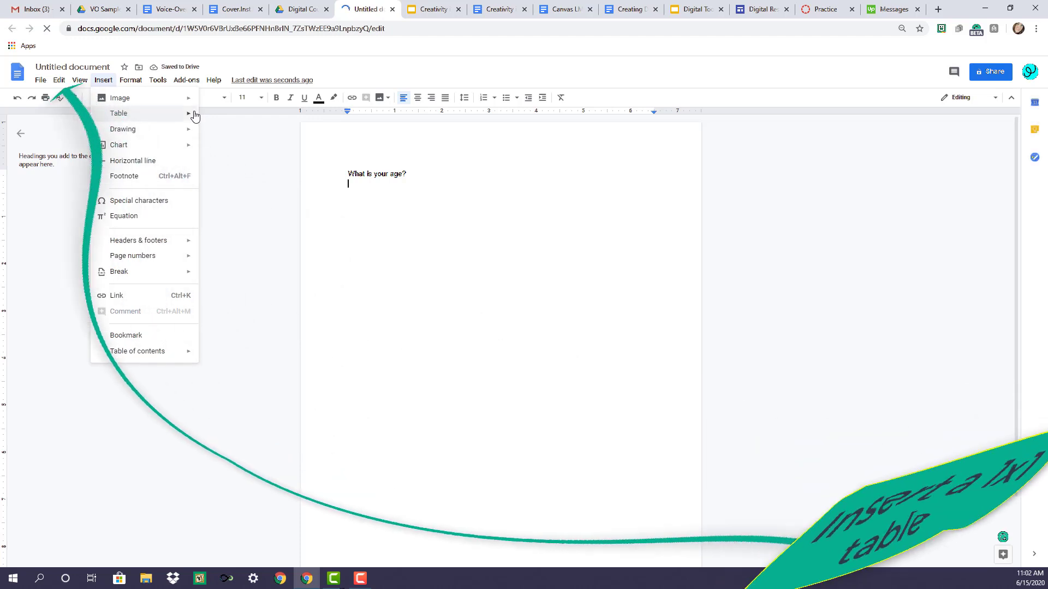
click(205, 118)
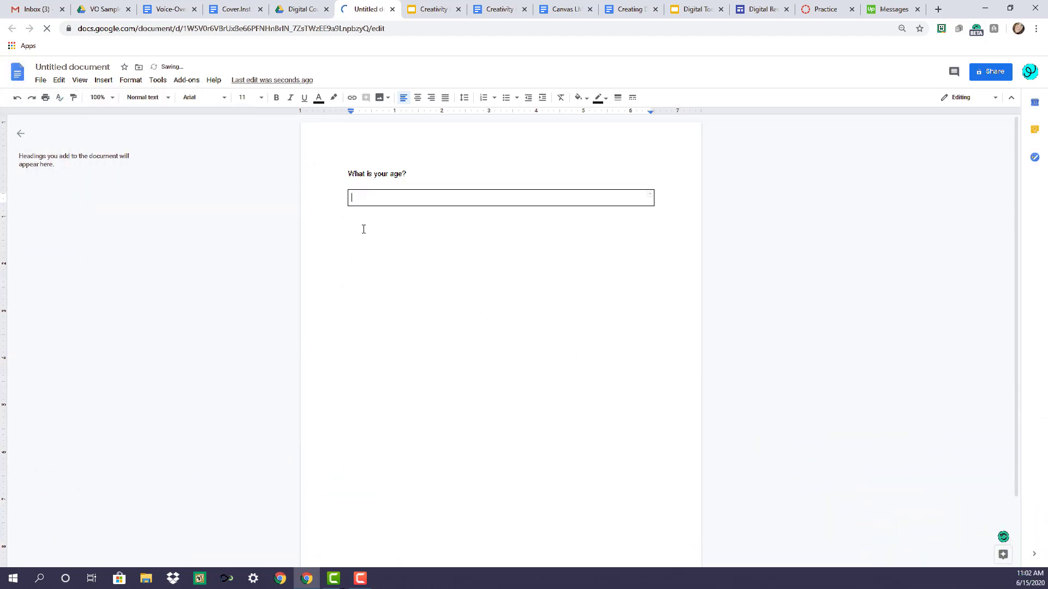
click(664, 216)
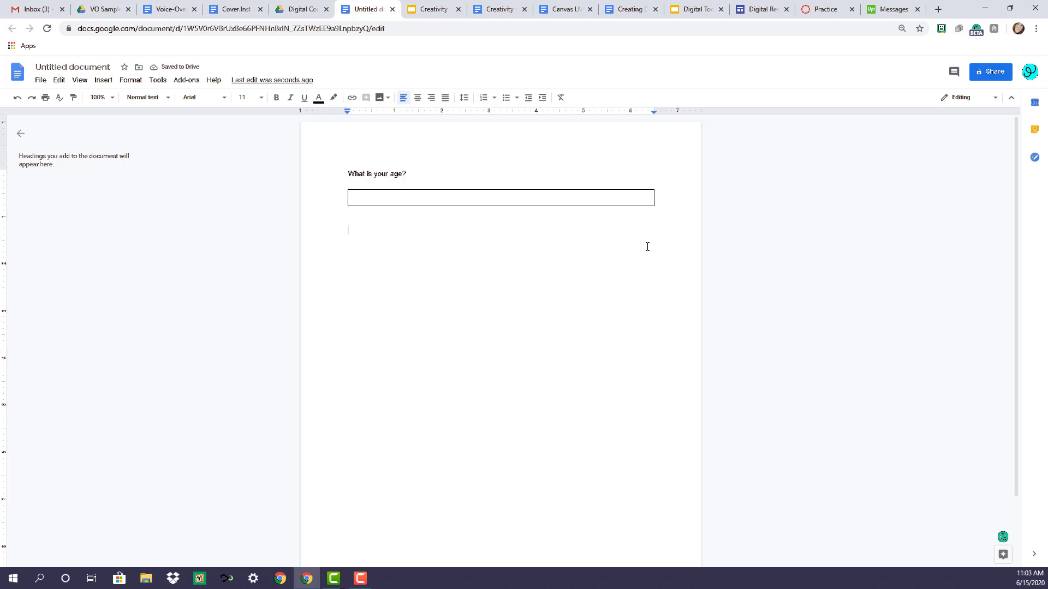
text(Who is your grandma)
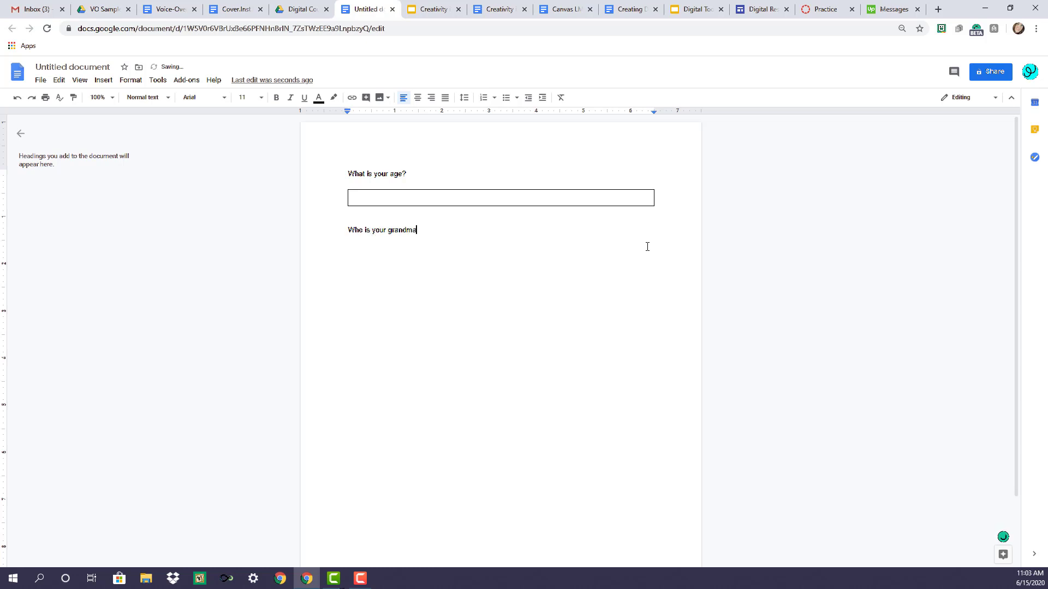
text(?)
key(Return)
Step: Title the document "Canvas" and switch back to the Practice course in Canvas
click(107, 66)
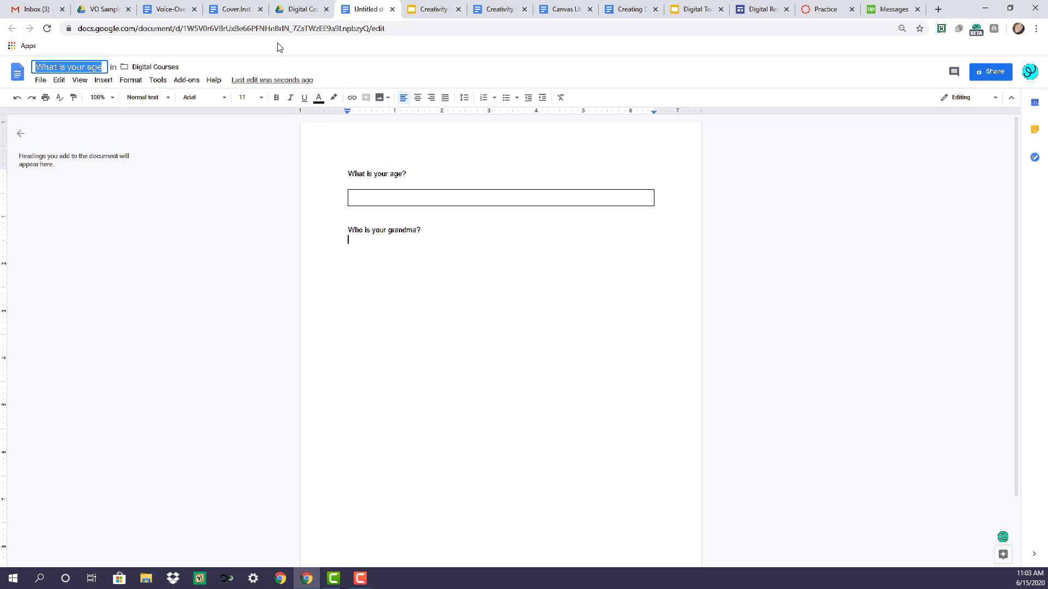
text(Canvas)
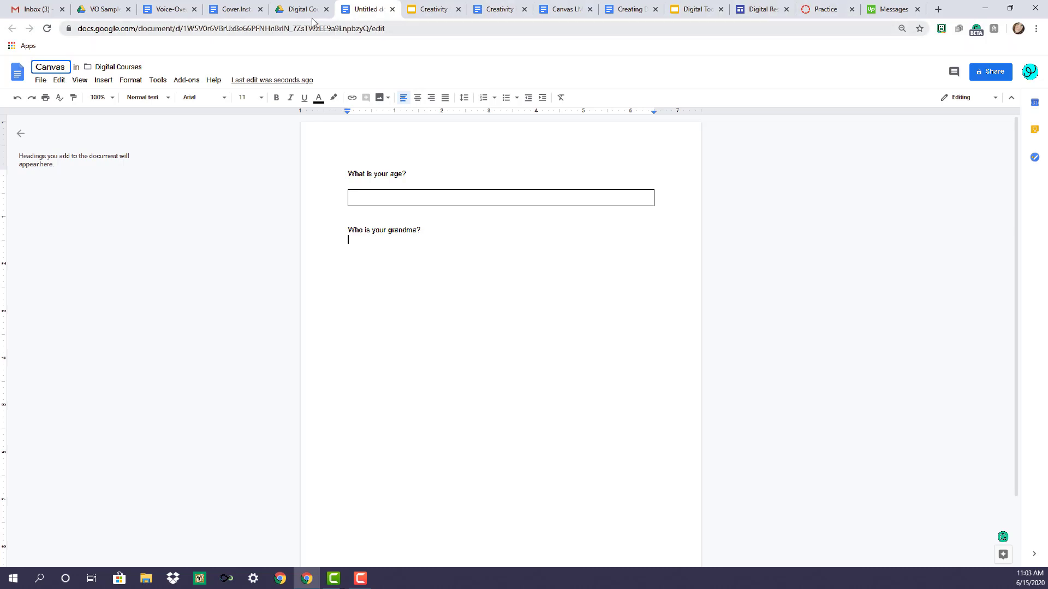
click(573, 12)
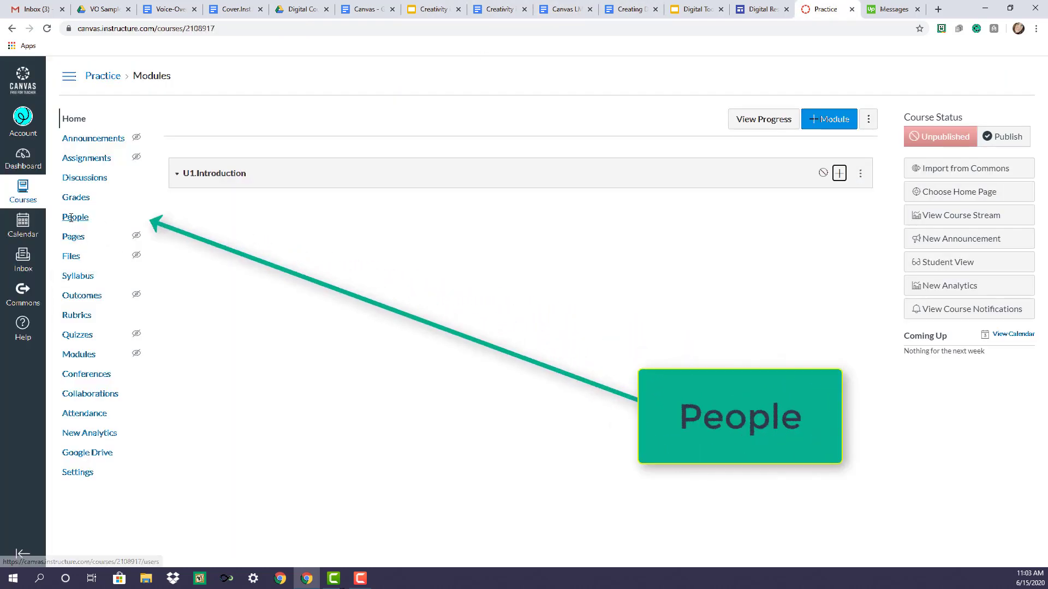
Step: Open the student groups of the course and start a new group set named "Worksheet"
click(70, 218)
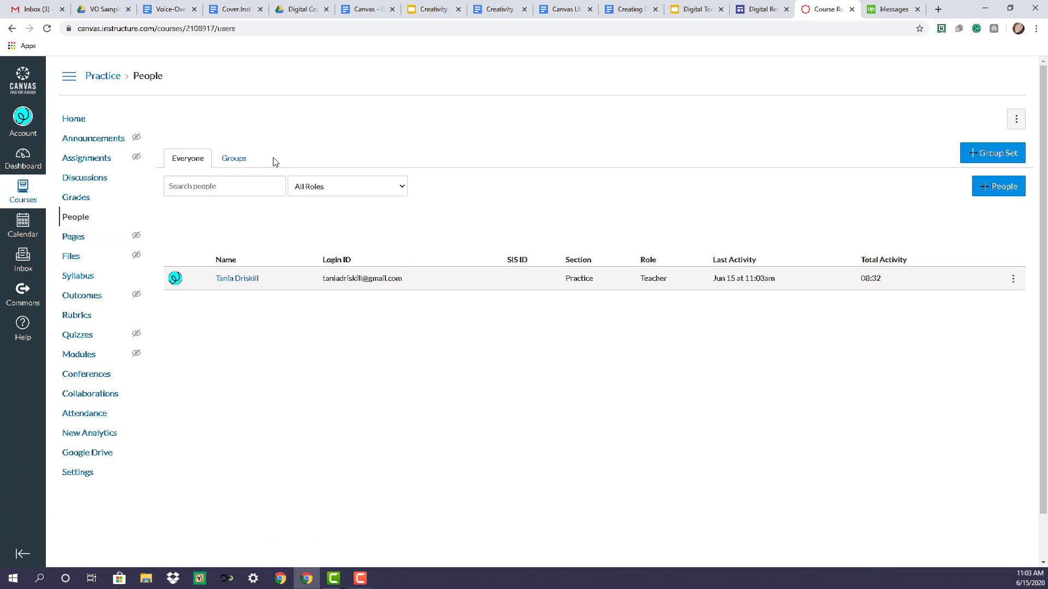
click(234, 158)
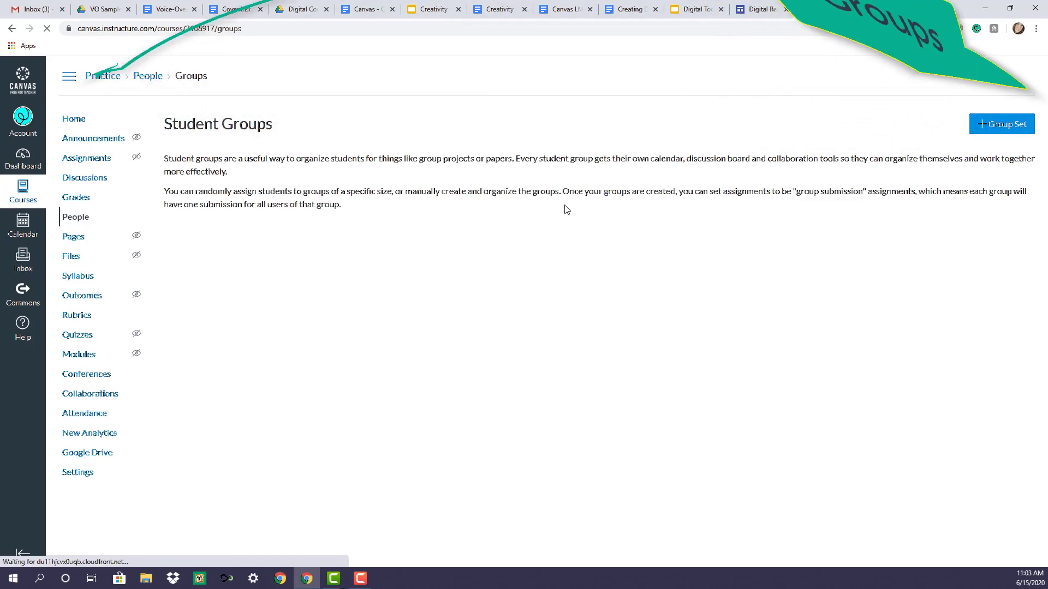
click(987, 125)
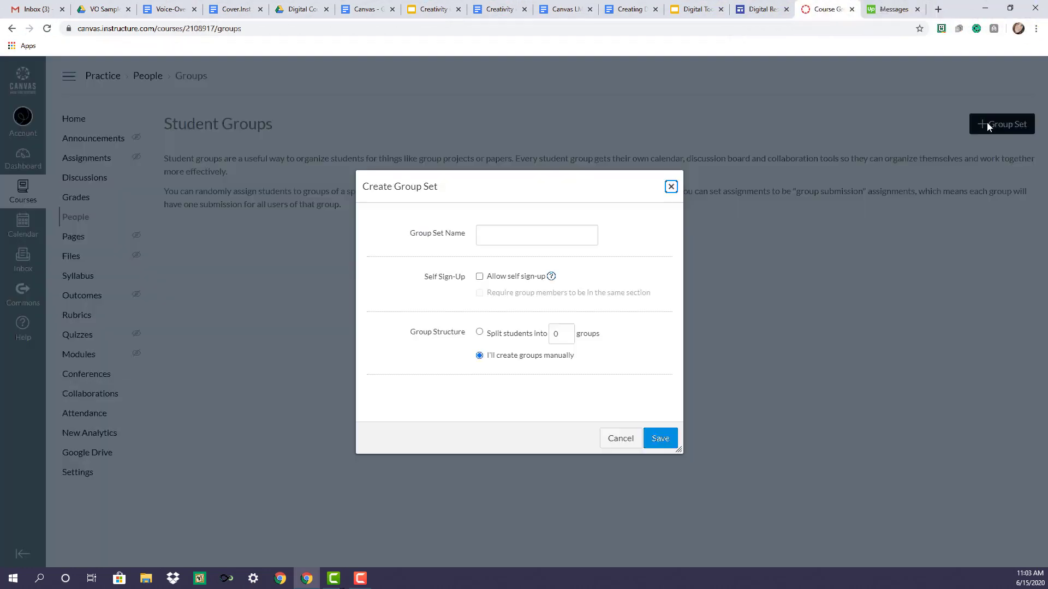
click(533, 234)
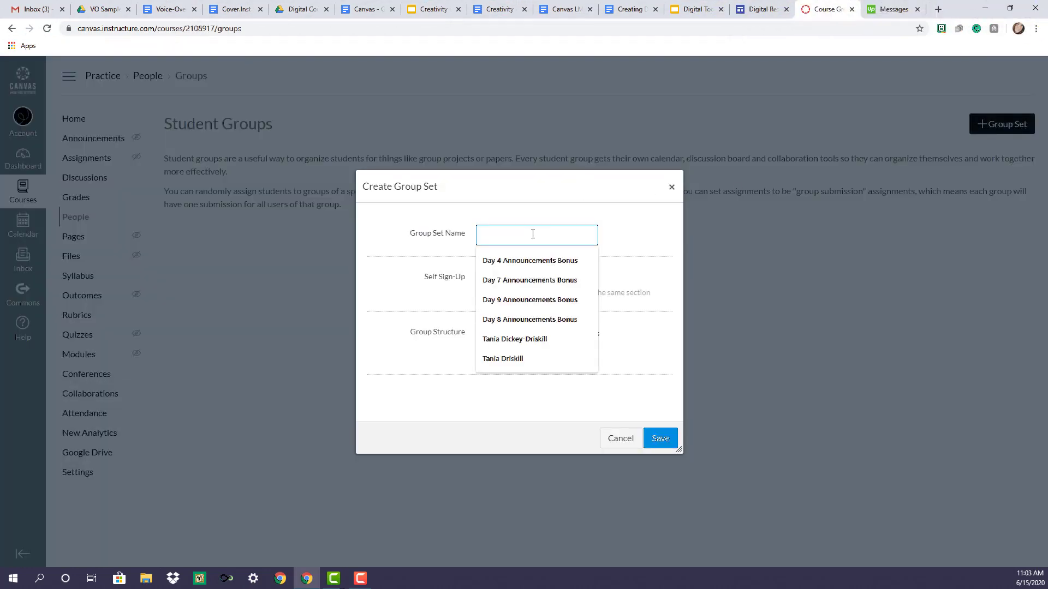
text(W@orksheet)
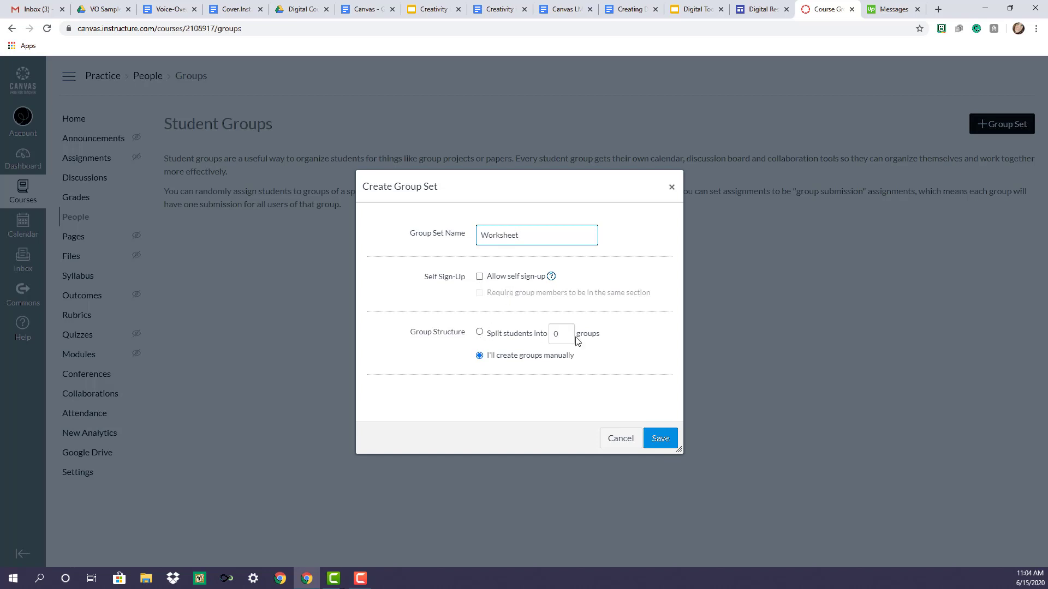
Step: Configure the group set to split students into 6 groups and automatically assign a student group leader
click(487, 334)
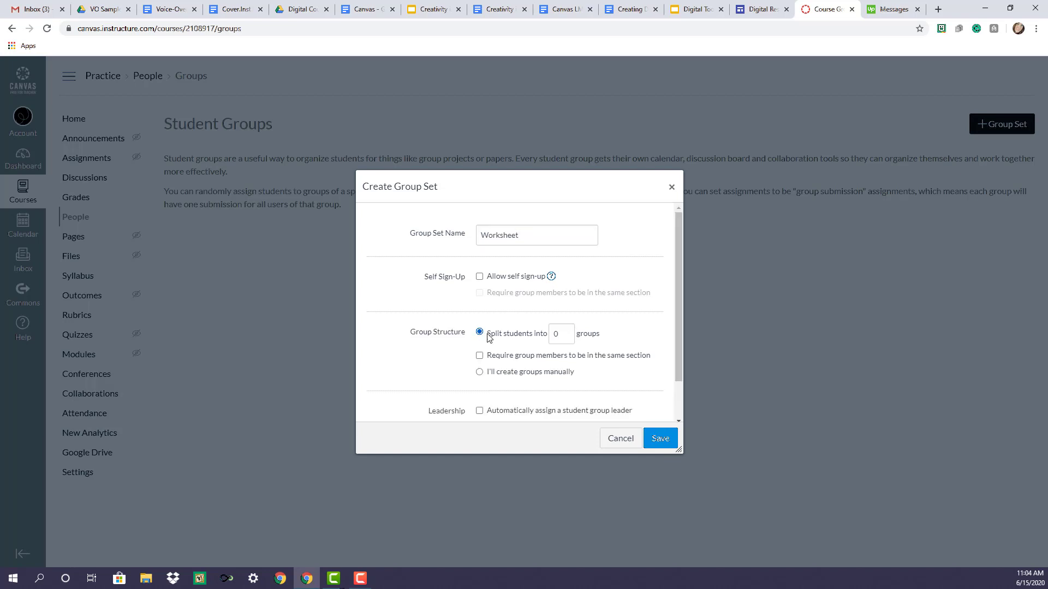
click(566, 330)
click(565, 330)
click(566, 331)
click(566, 330)
scroll(677, 358, down, 1)
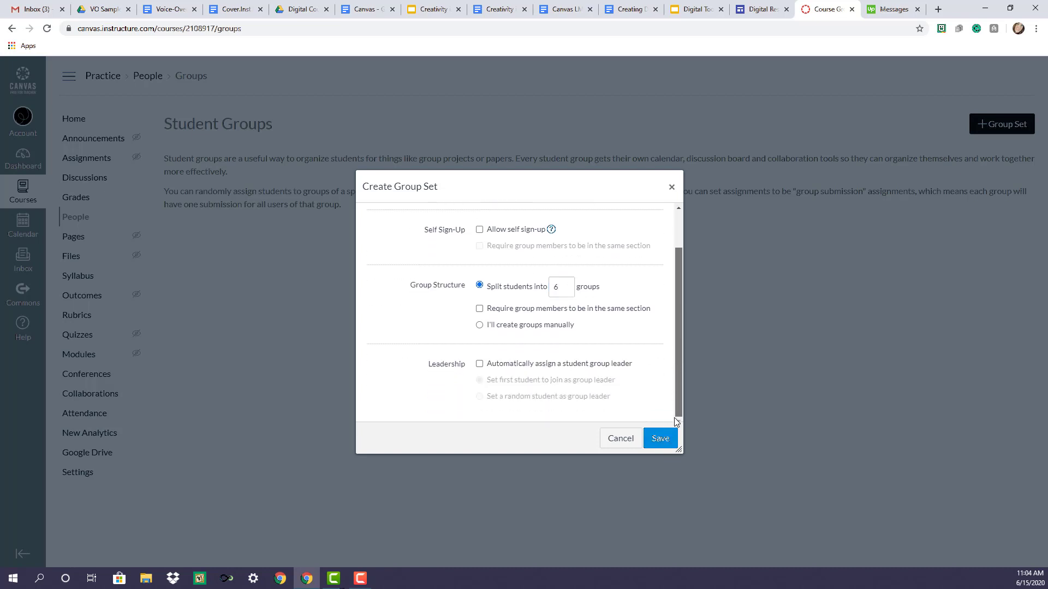
click(479, 364)
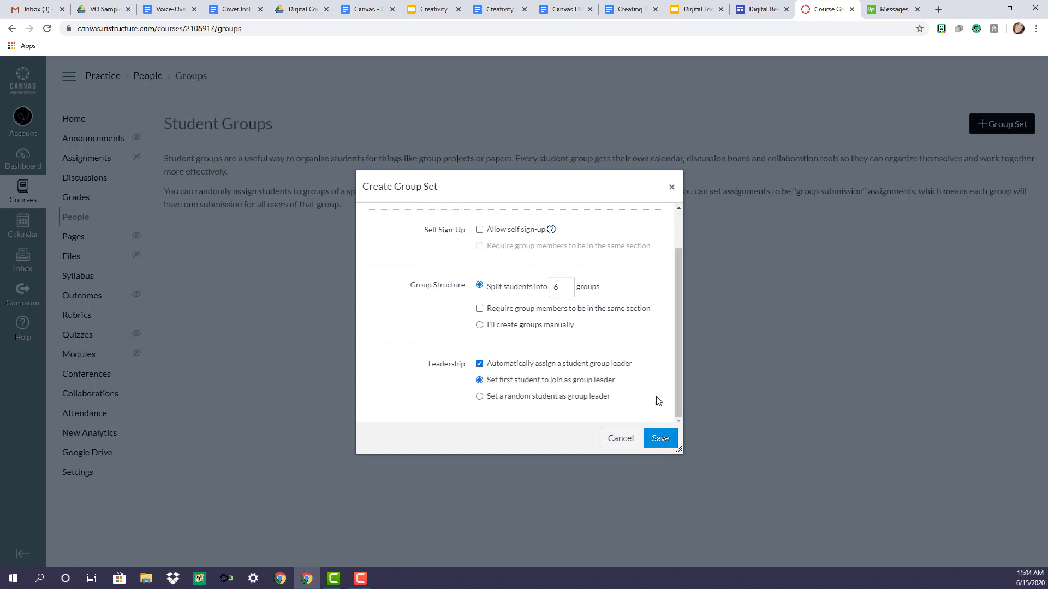
Step: Save the Worksheet group set and open the course's gradebook
click(666, 439)
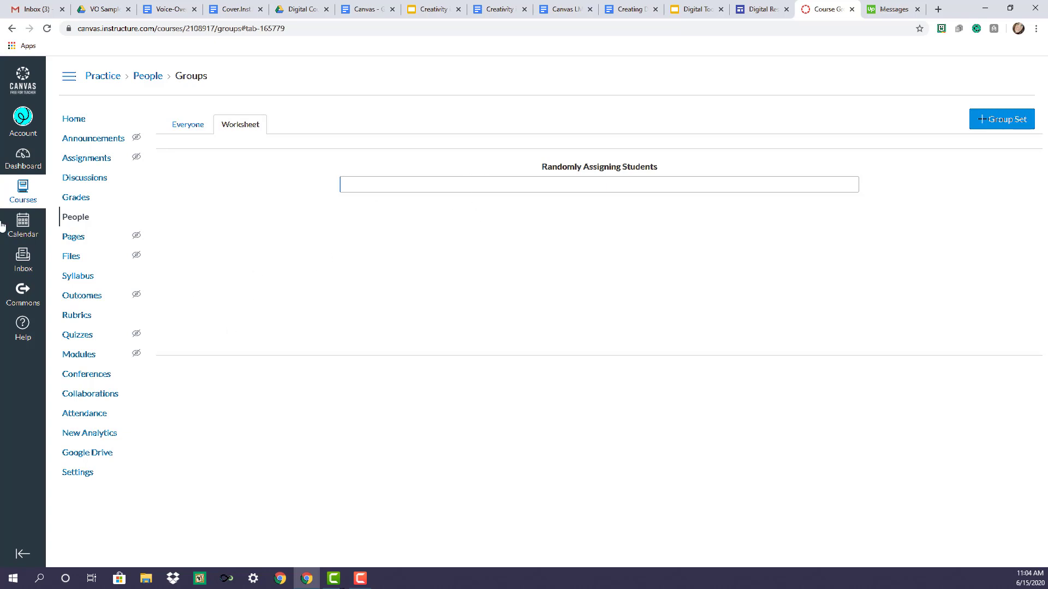
click(76, 197)
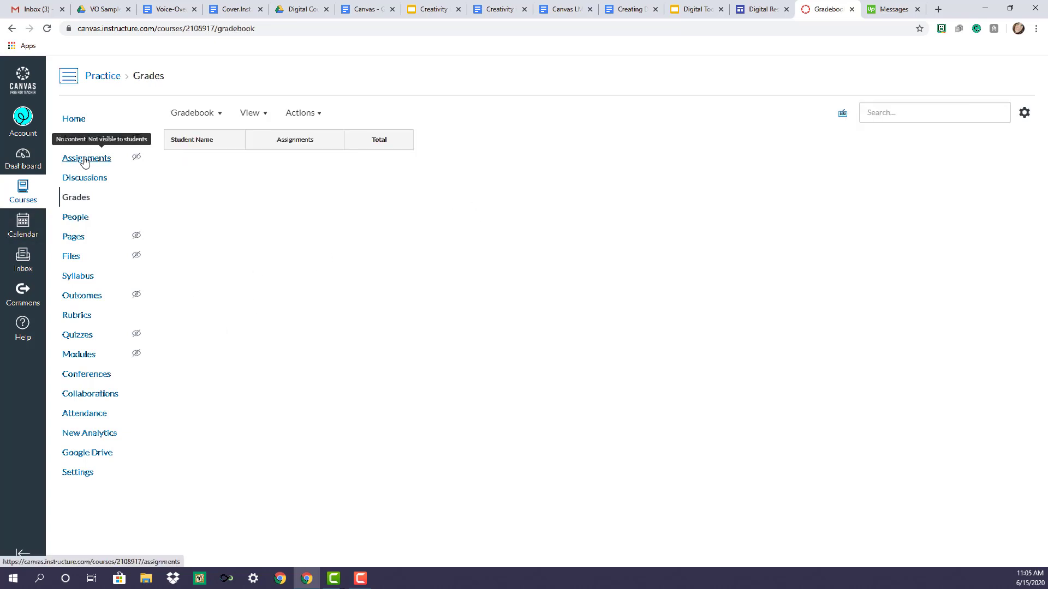
Step: Open the course's assignments and add an assignment group named "Tests"
click(85, 160)
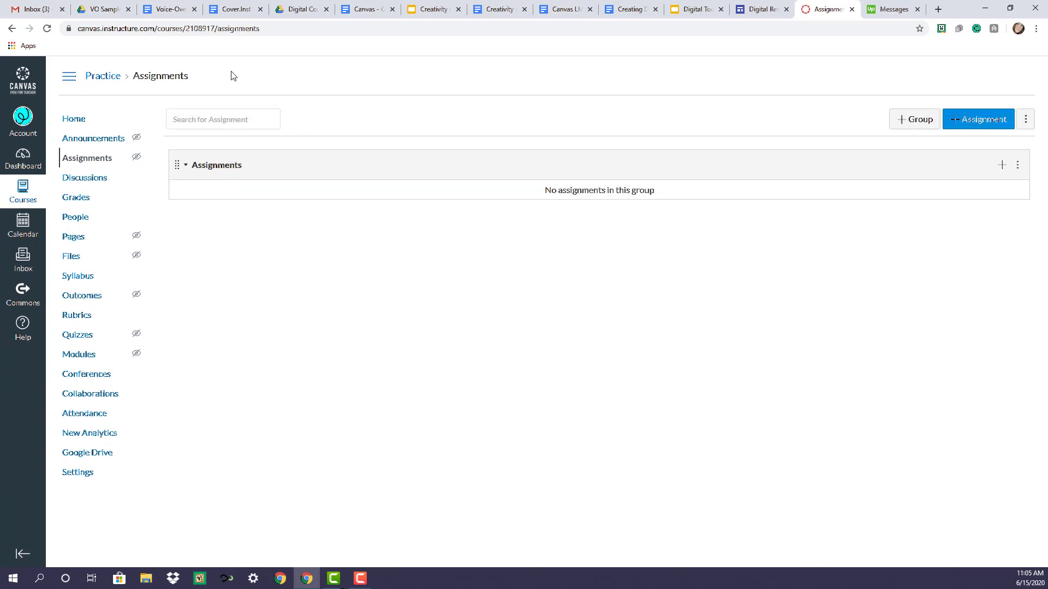
click(913, 119)
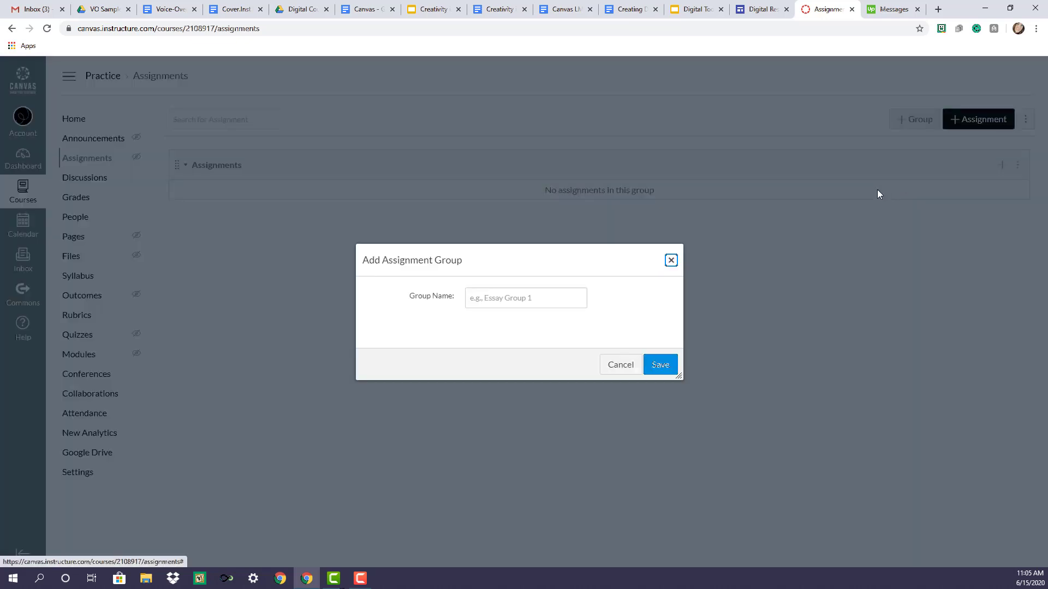
click(558, 305)
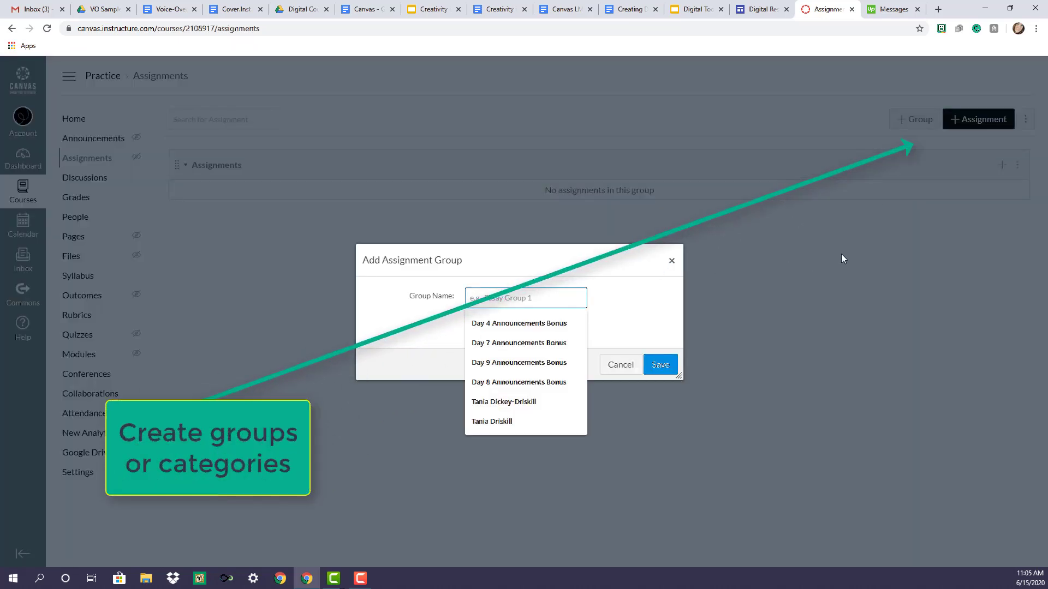
text(Tests)
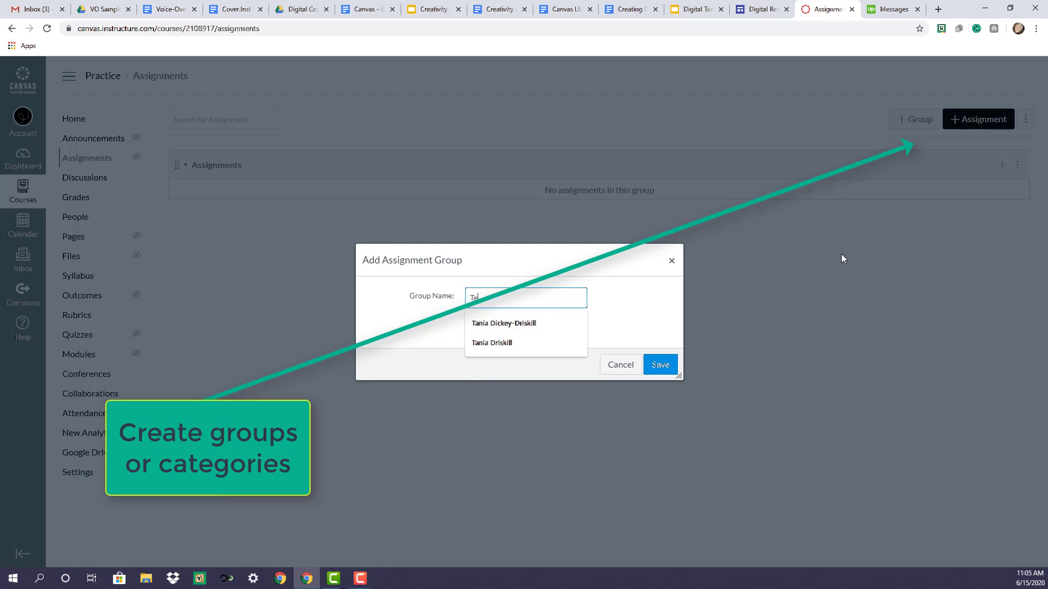
click(670, 367)
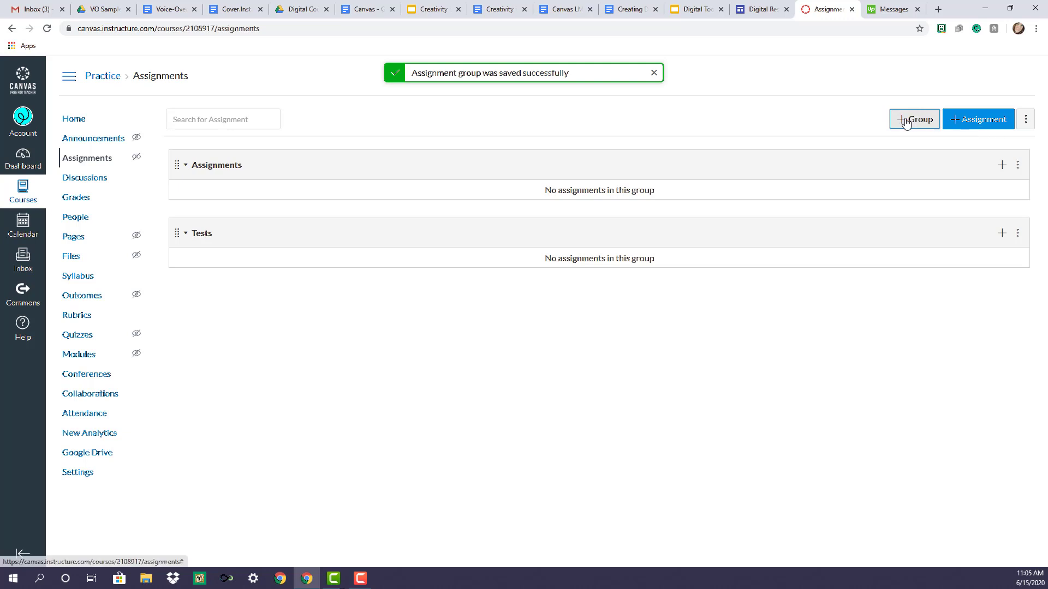
Step: Add another assignment group named "Lab"
click(917, 119)
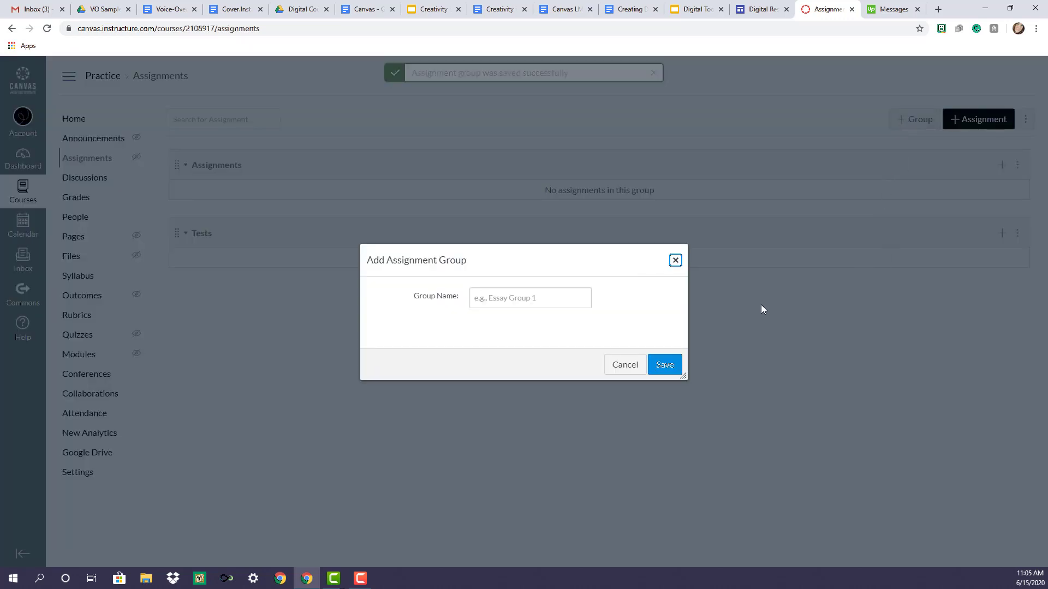
click(558, 295)
text(Lab)
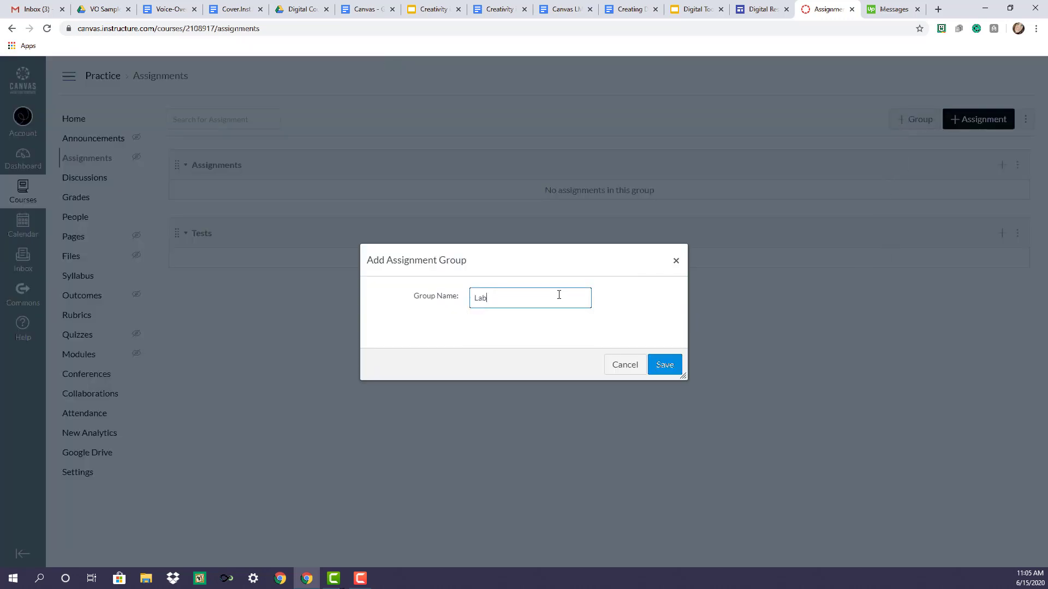
click(671, 365)
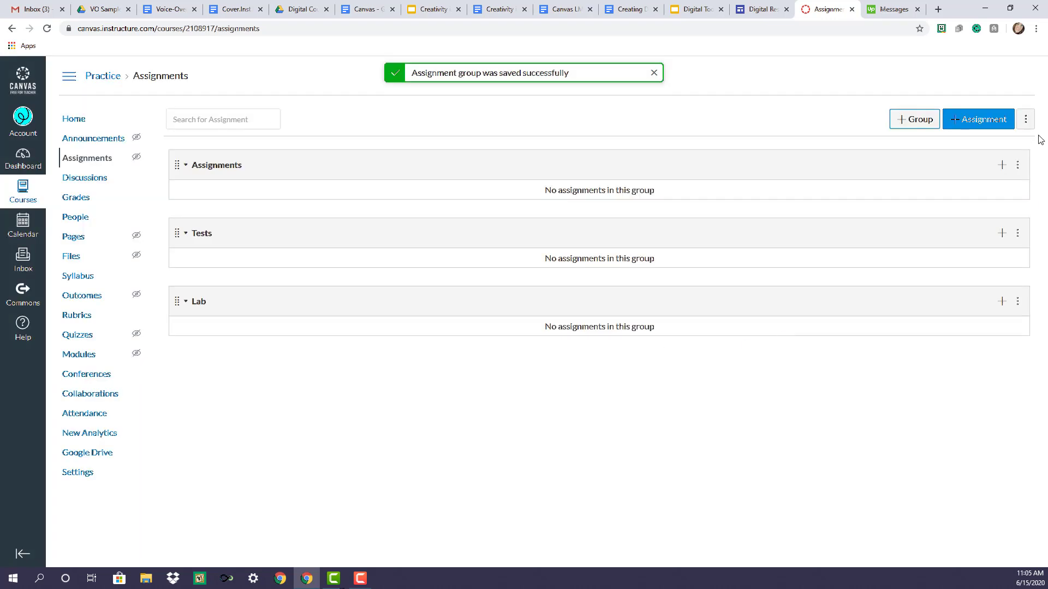
Step: Weight the final grade by assignment group, with Assignments at 20%, Tests at 50% and Lab at 30%
click(1025, 119)
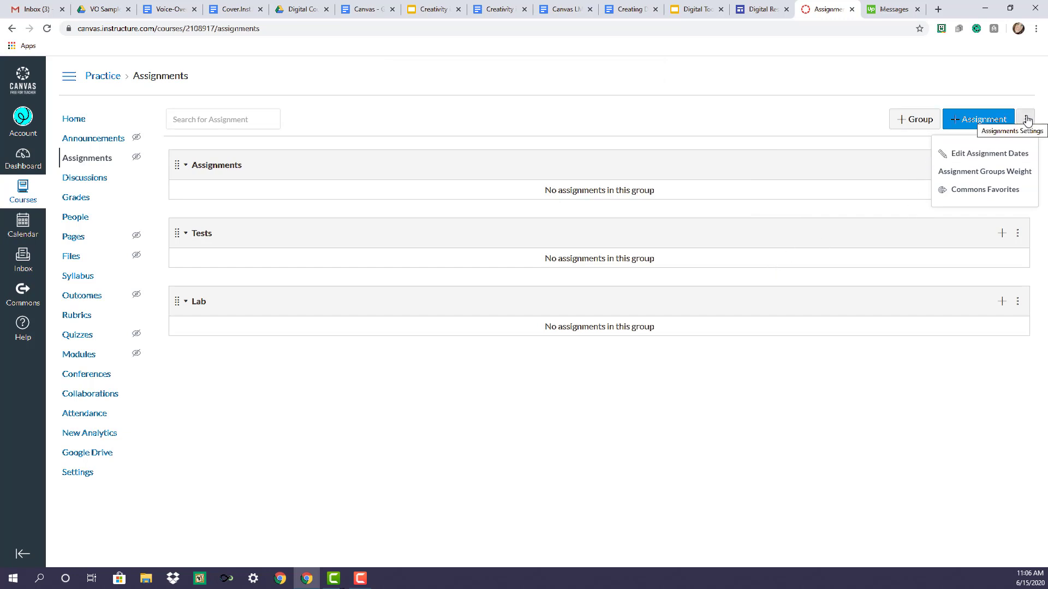
click(1006, 171)
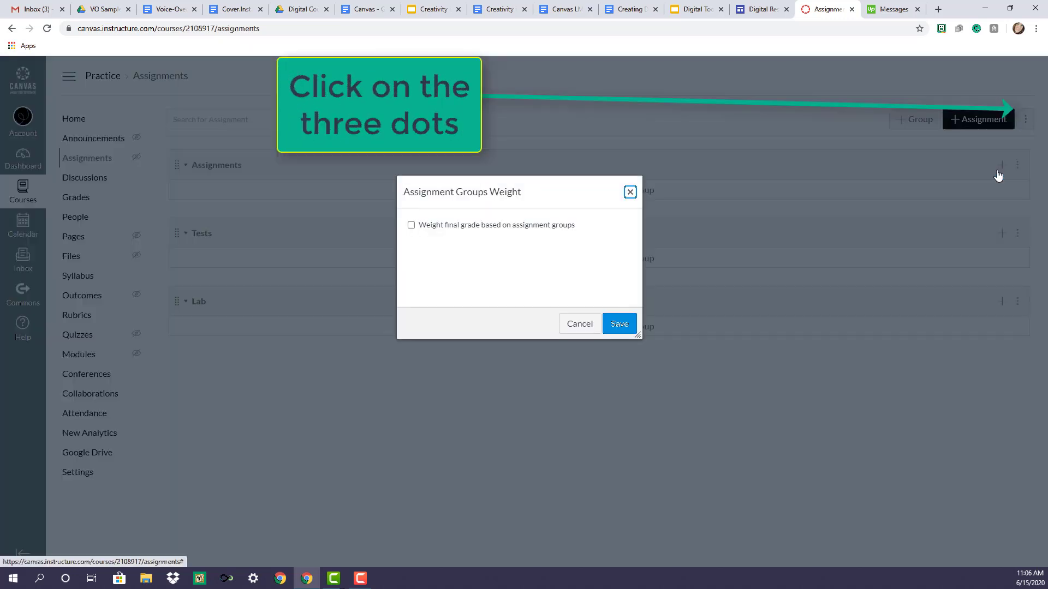
click(411, 225)
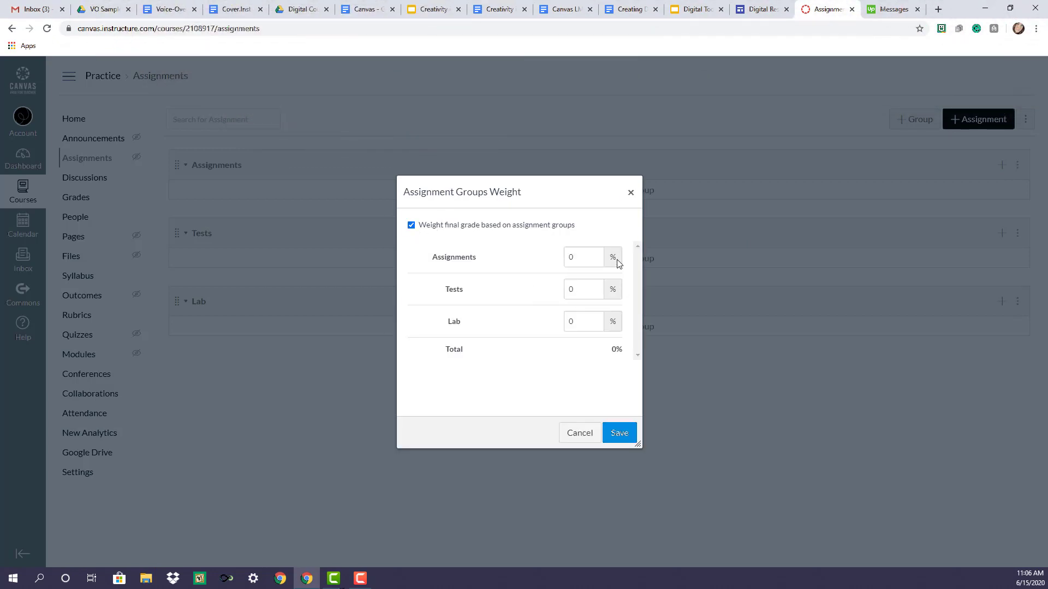
click(586, 257)
click(582, 289)
key(BackSpace)
click(573, 326)
text(30)
click(626, 437)
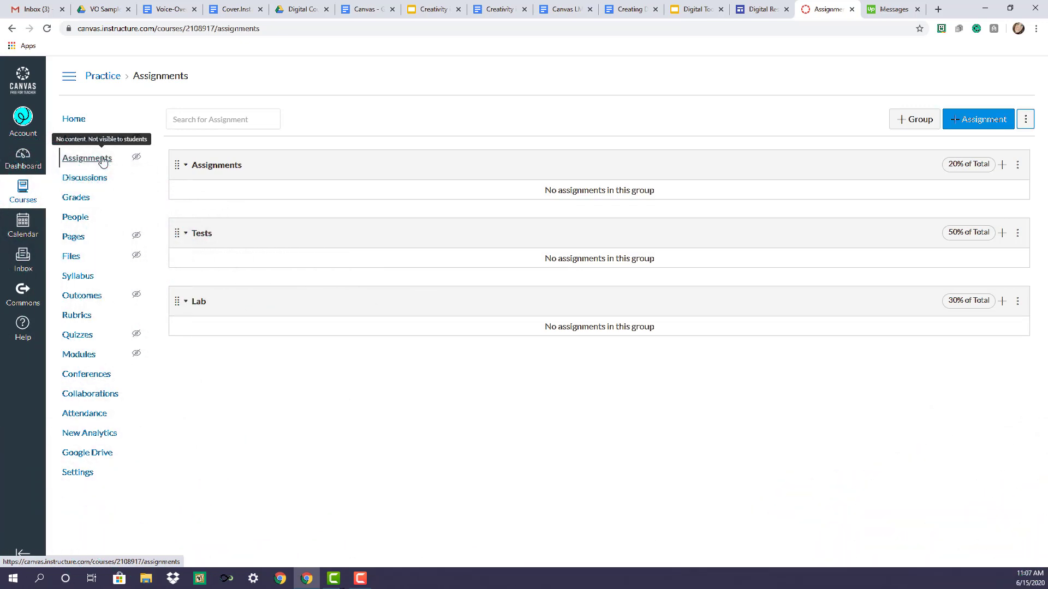
Step: Create a new assignment named "Title" worth 50 points
click(87, 160)
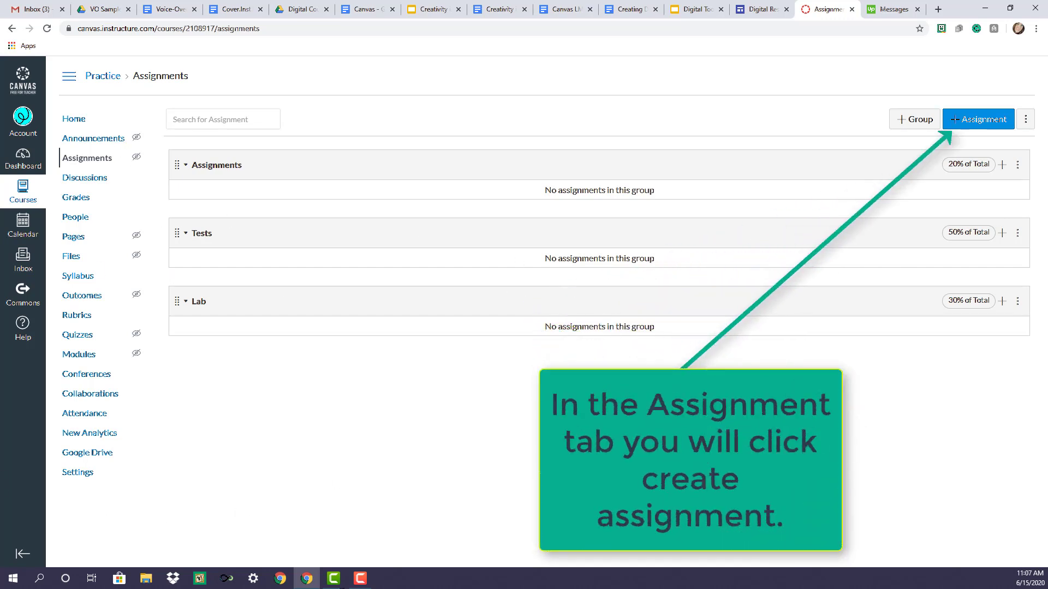
click(960, 120)
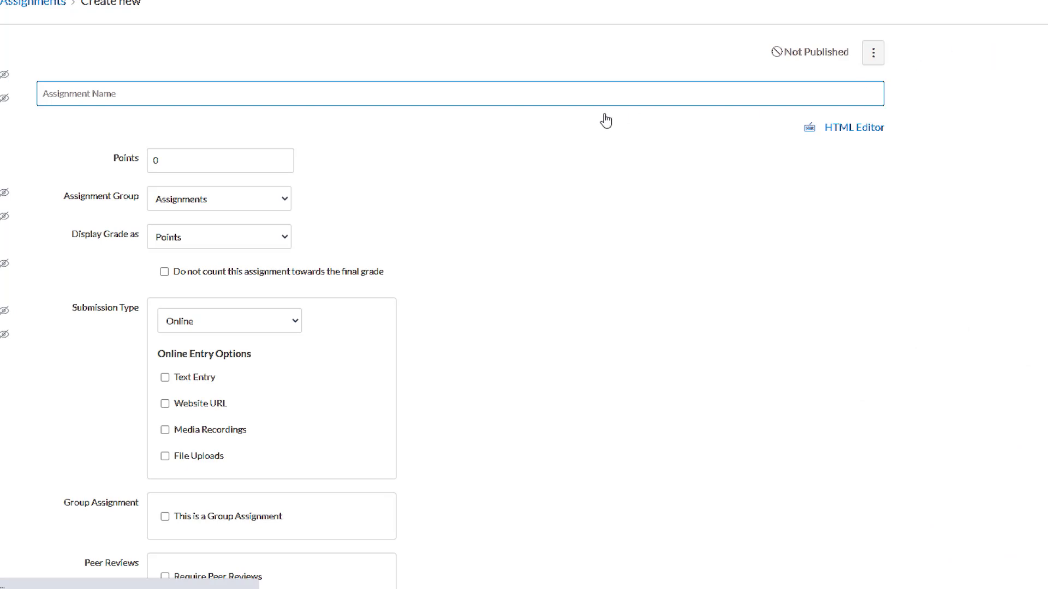
text(Title)
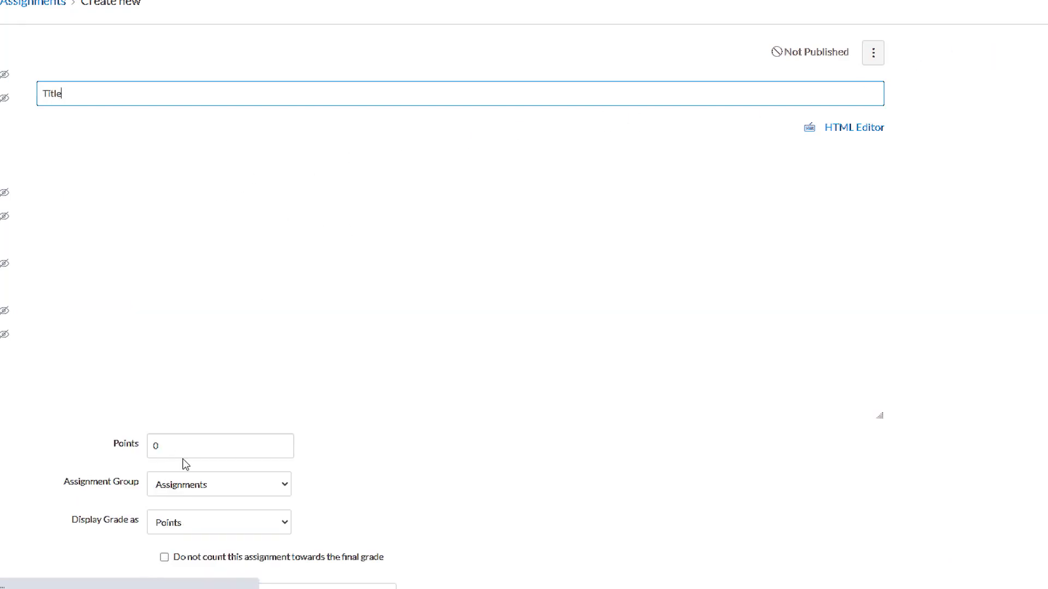
click(177, 425)
key(BackSpace)
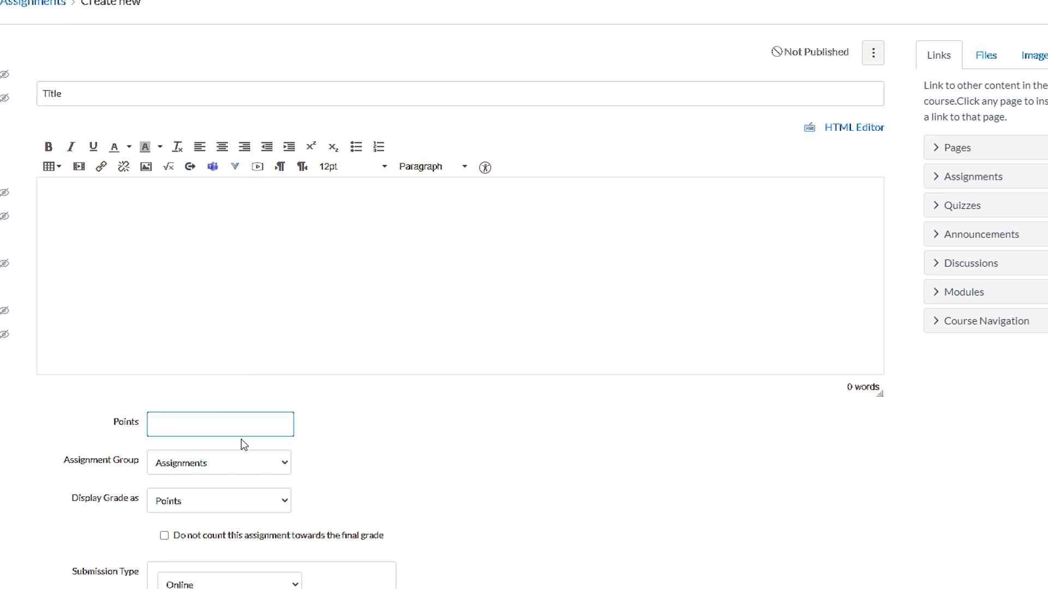
text(50)
Step: Place the assignment in the Assignments group and display its grade as Points
scroll(421, 464, down, 2)
click(272, 334)
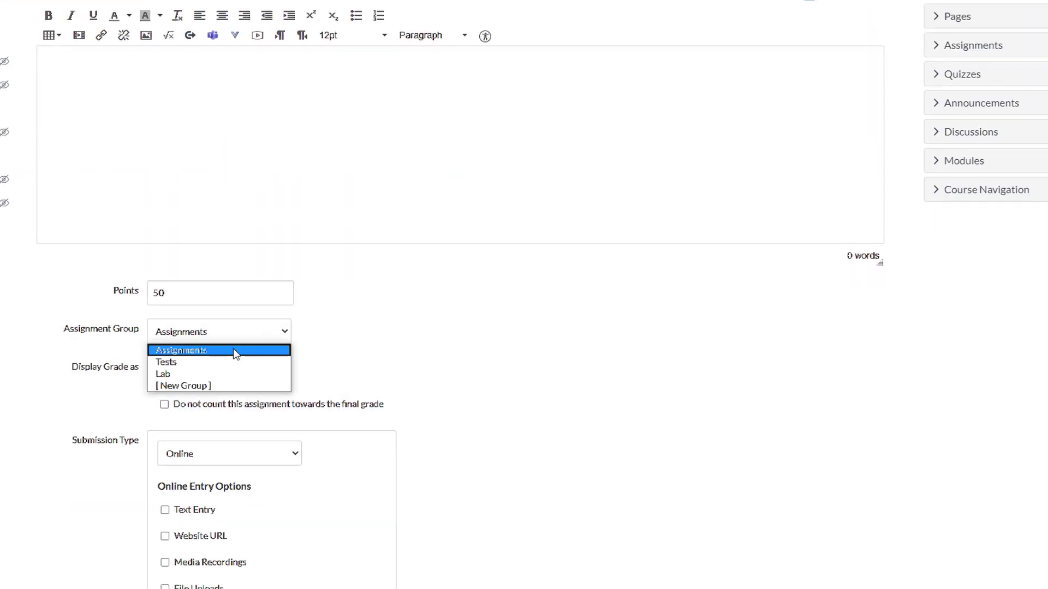
click(220, 350)
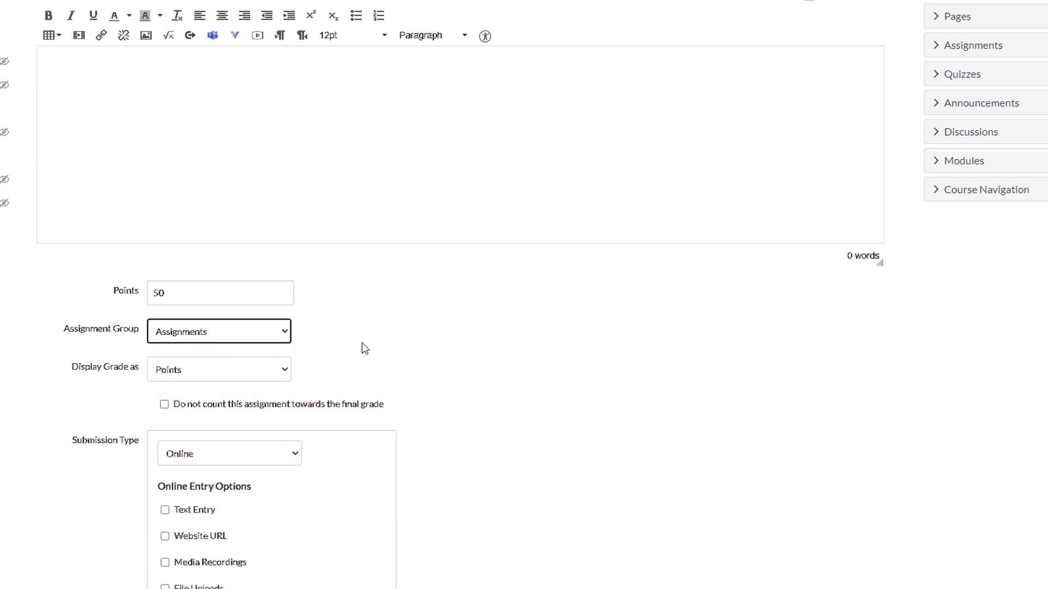
click(268, 373)
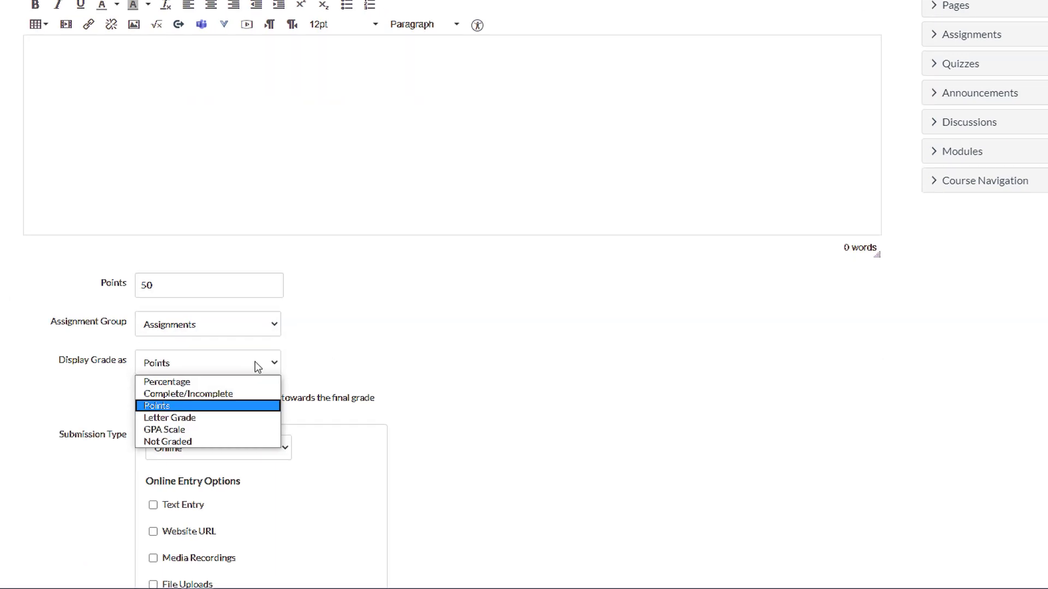
click(184, 407)
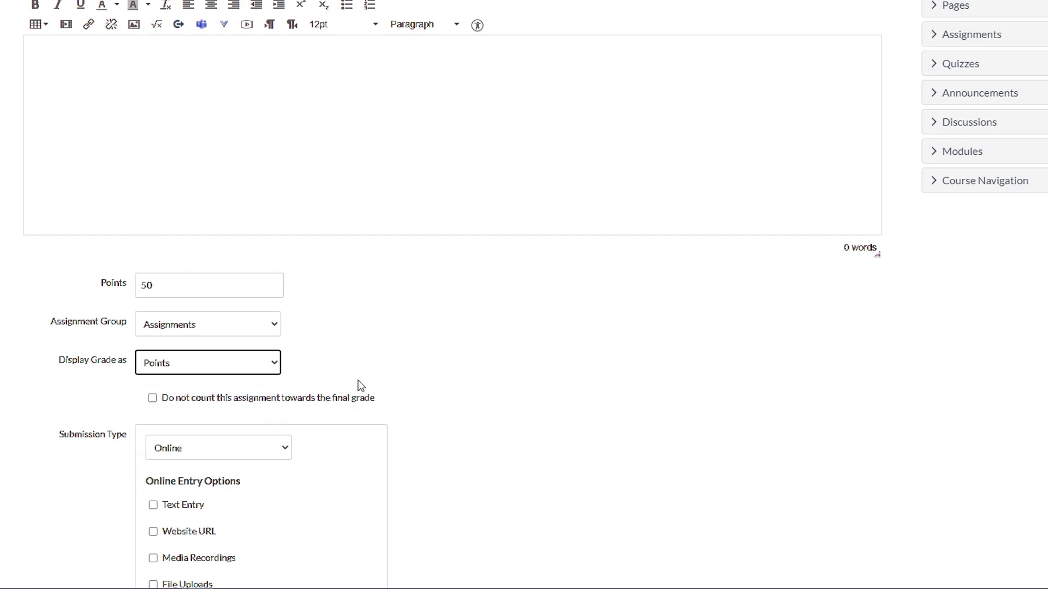
Step: Set the assignment's submission type to External Tool and try "google" as the tool URL
scroll(394, 387, down, 4)
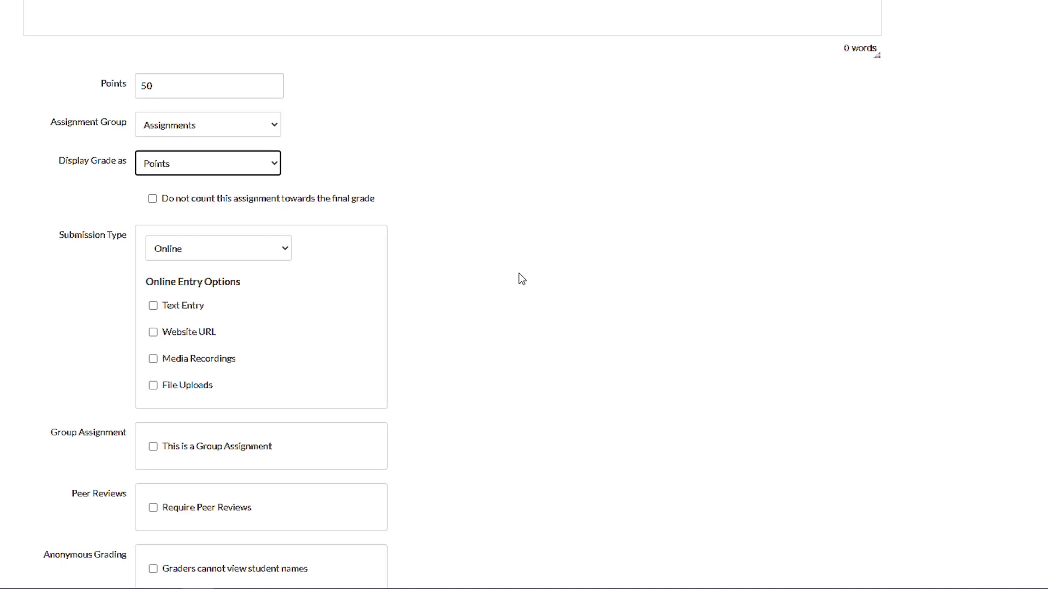
click(246, 251)
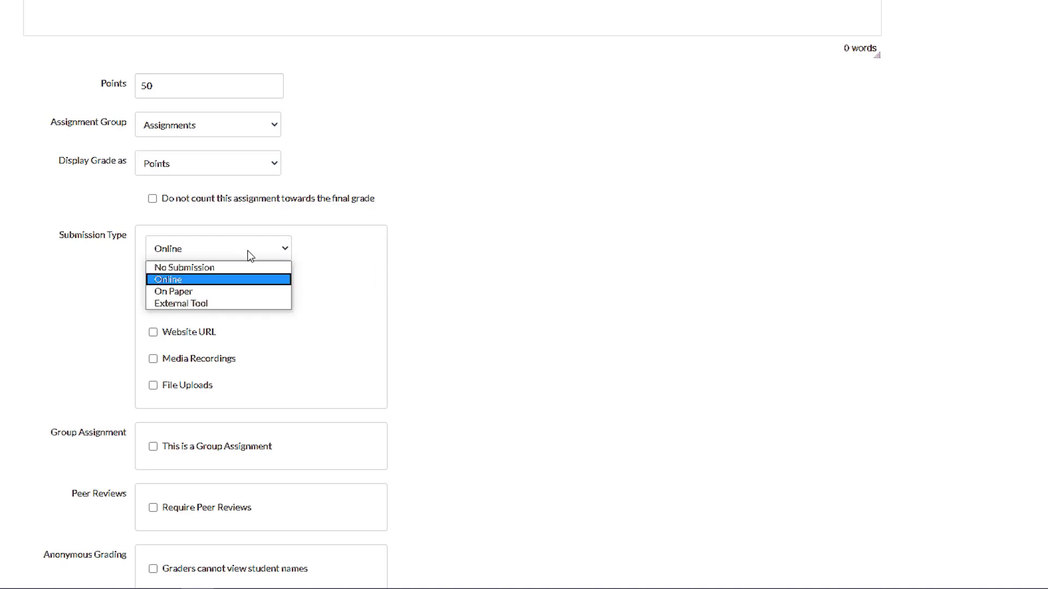
click(191, 303)
click(275, 327)
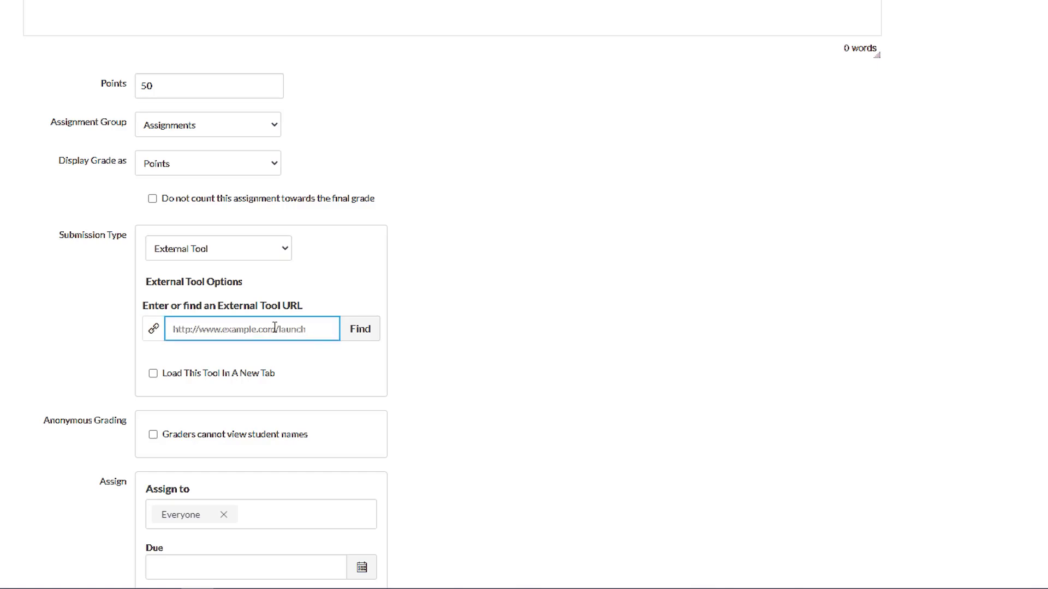
text(google)
key(Return)
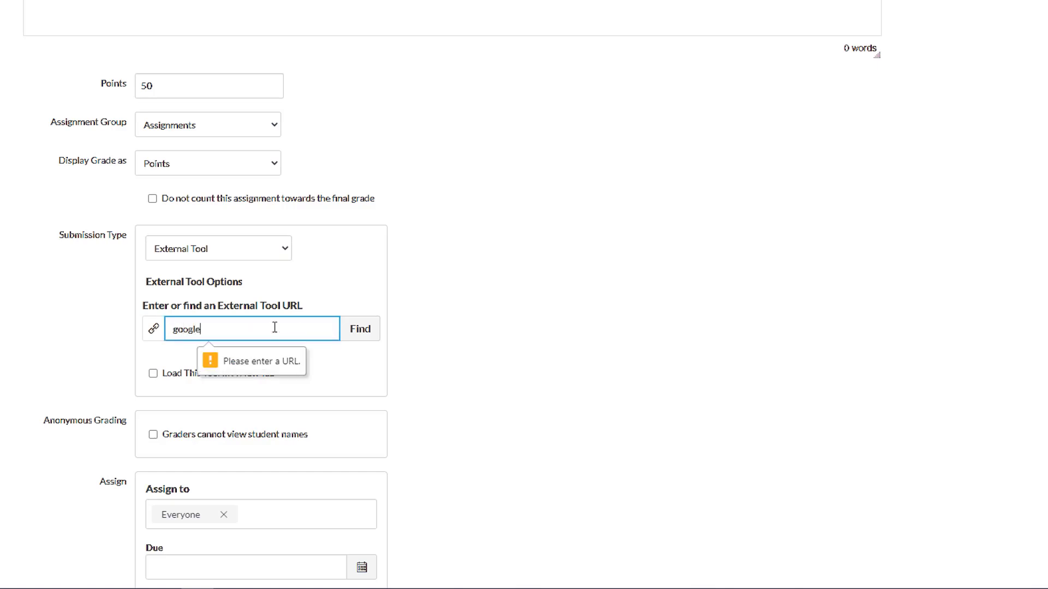
Step: Find and select Google Drive Cloud Assignment as the external tool, linking the file "Copy of Choosing a Password"
click(364, 329)
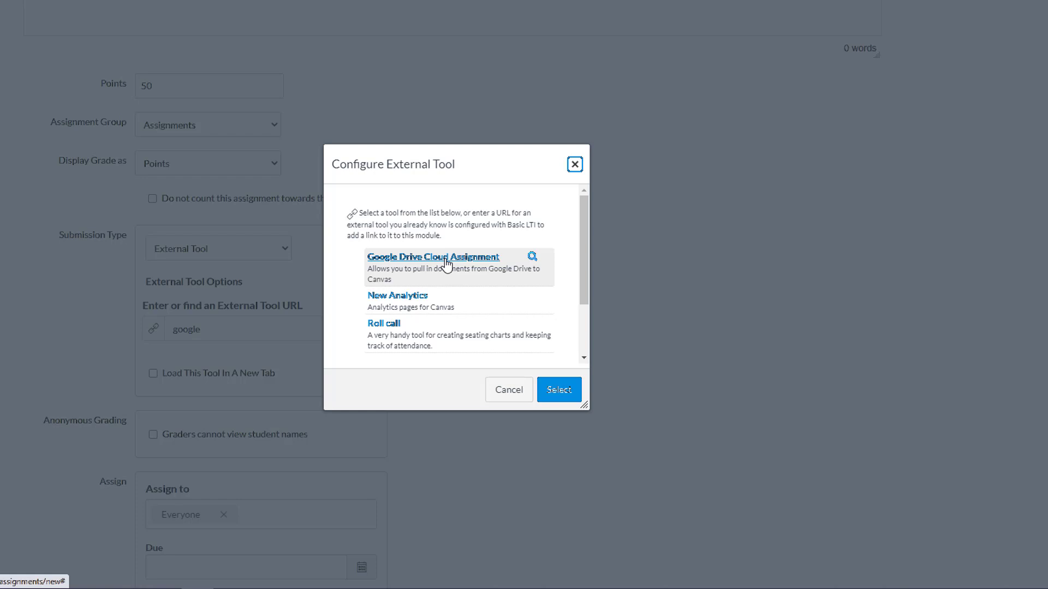
click(445, 262)
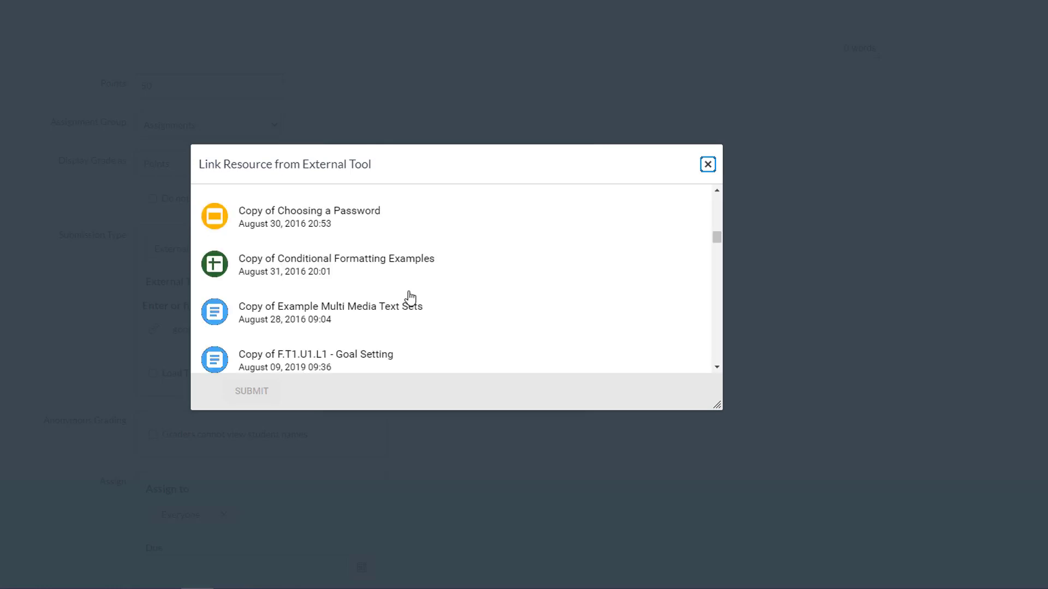
click(389, 232)
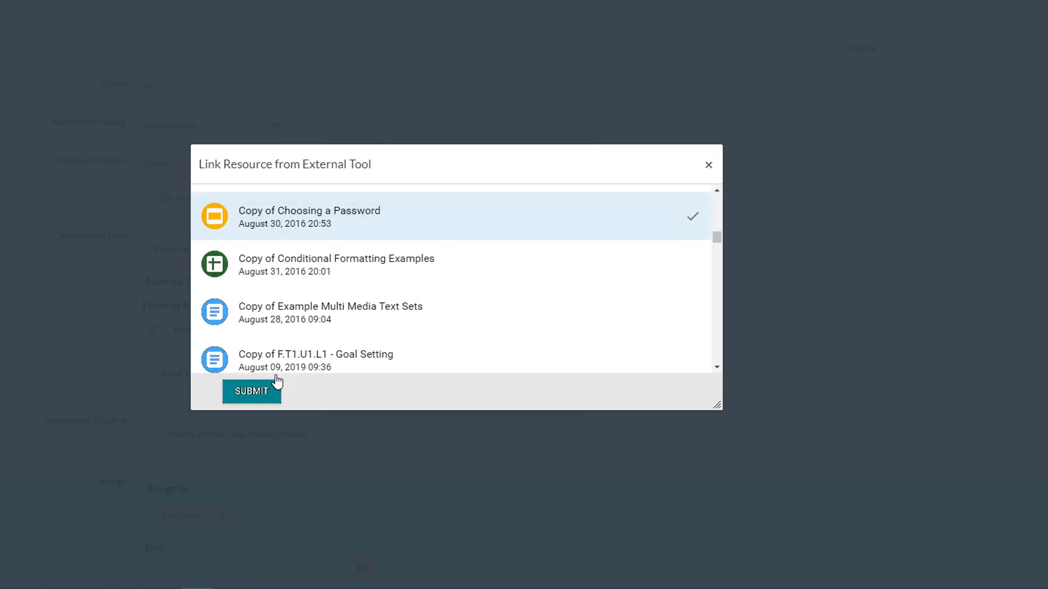
click(261, 397)
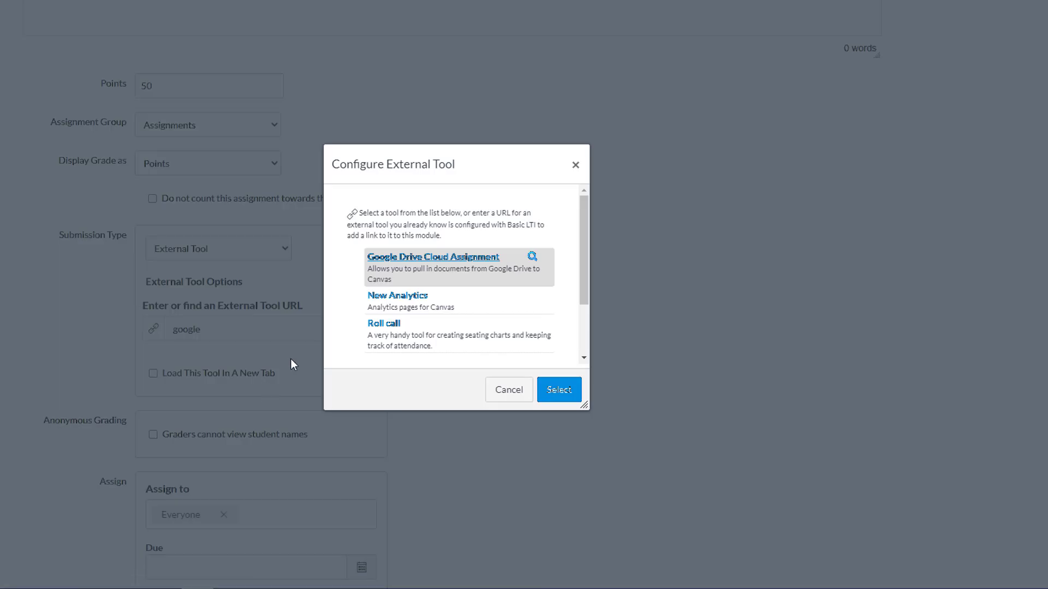
click(558, 392)
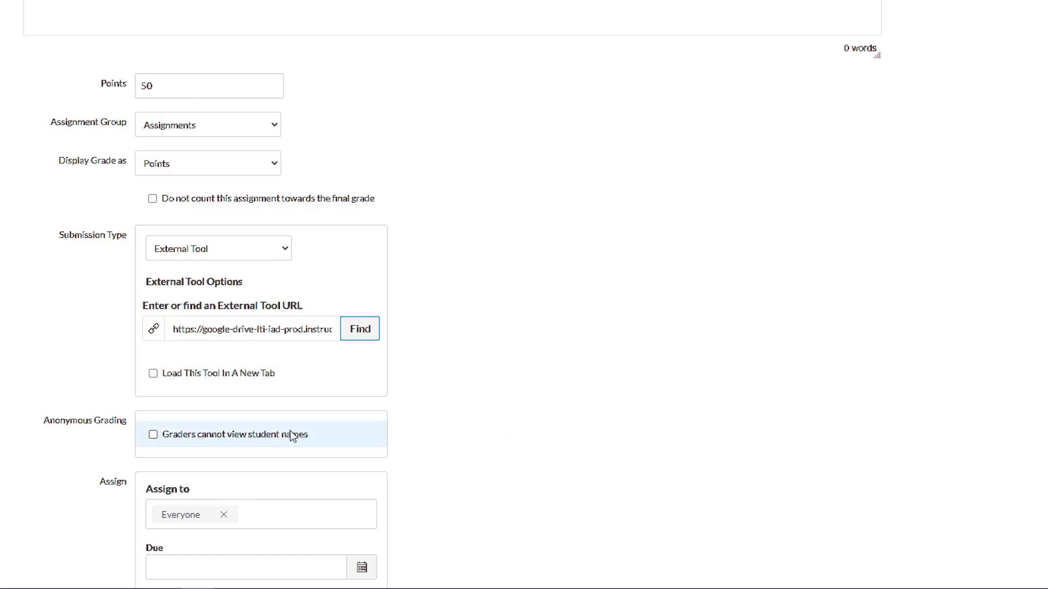
Step: Set the external tool to load in a new tab and review the assignment's anonymous grading and due date options
click(154, 375)
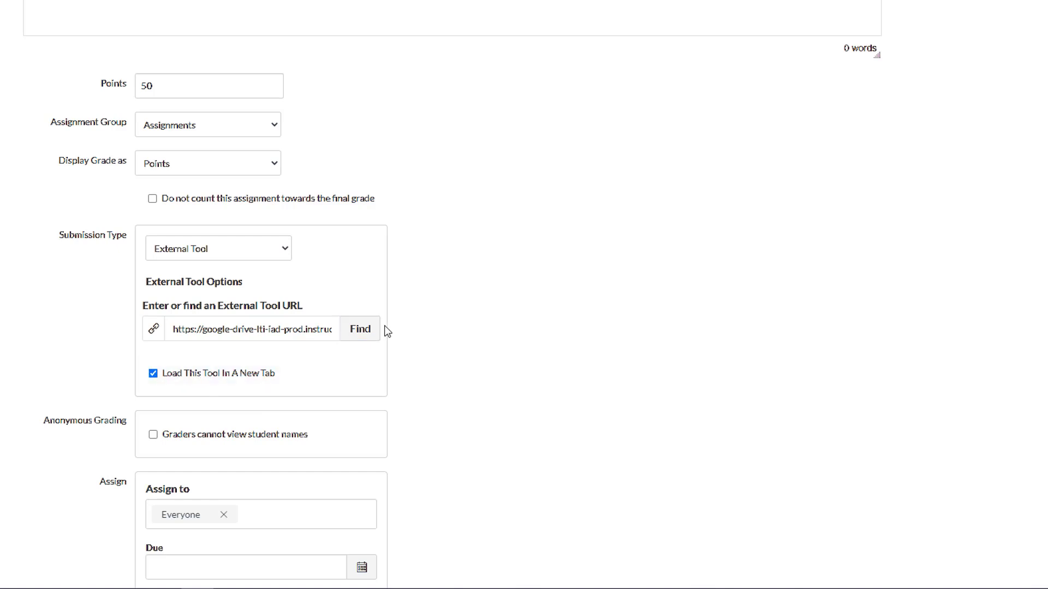
scroll(415, 352, down, 2)
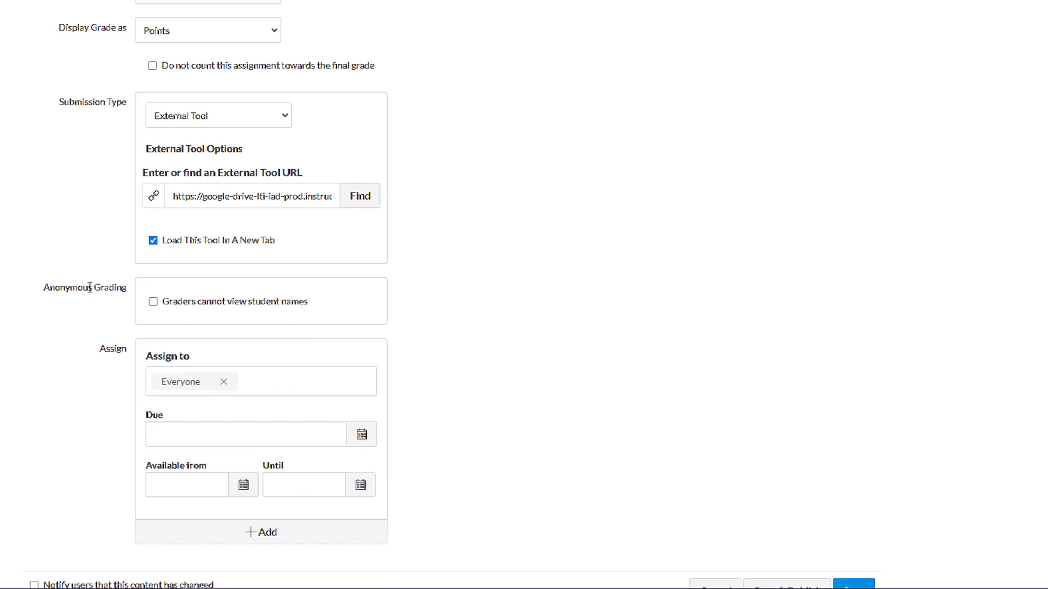
scroll(395, 300, down, 1)
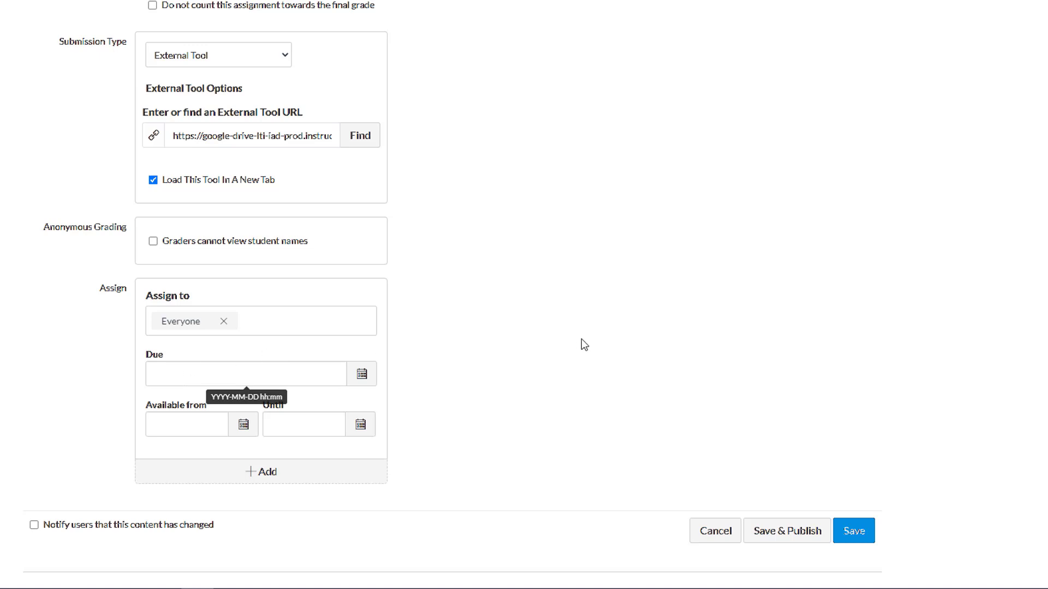
scroll(720, 413, up, 1)
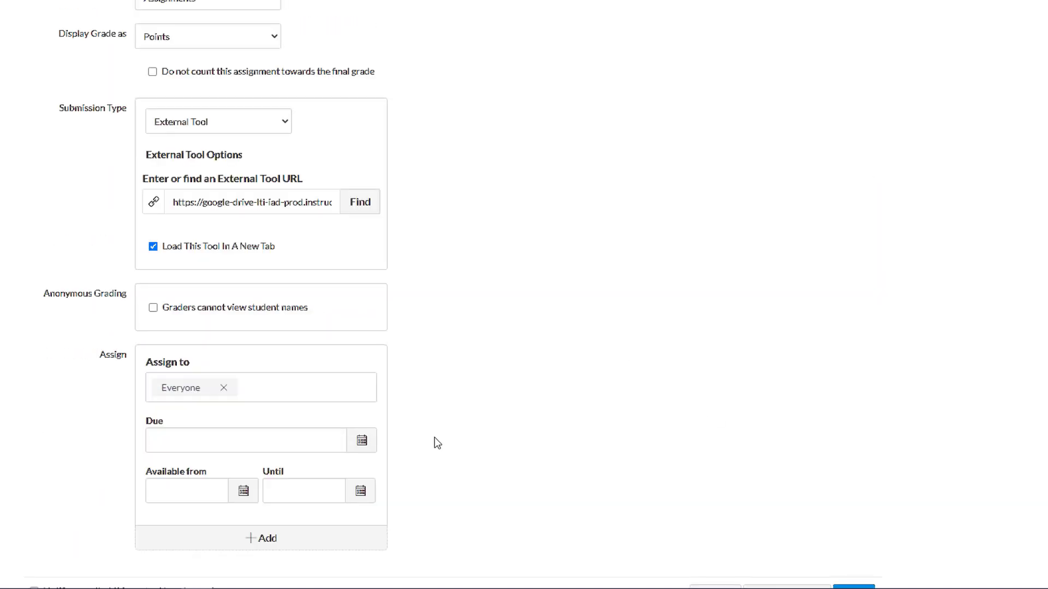
Step: Review the external tool assignment's settings for everyone, then save and publish it
scroll(484, 415, up, 3)
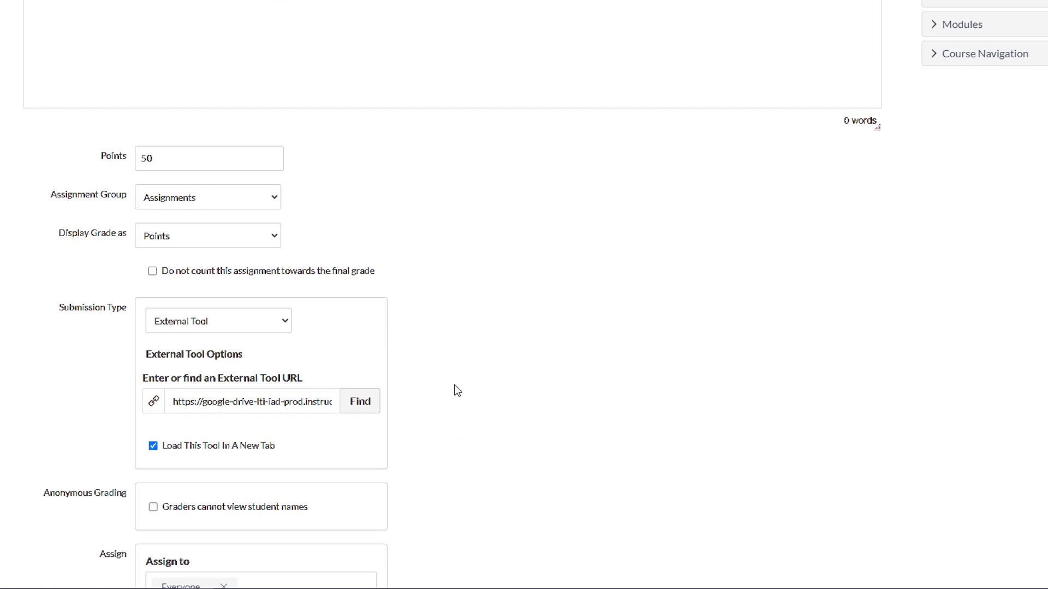
scroll(458, 391, down, 3)
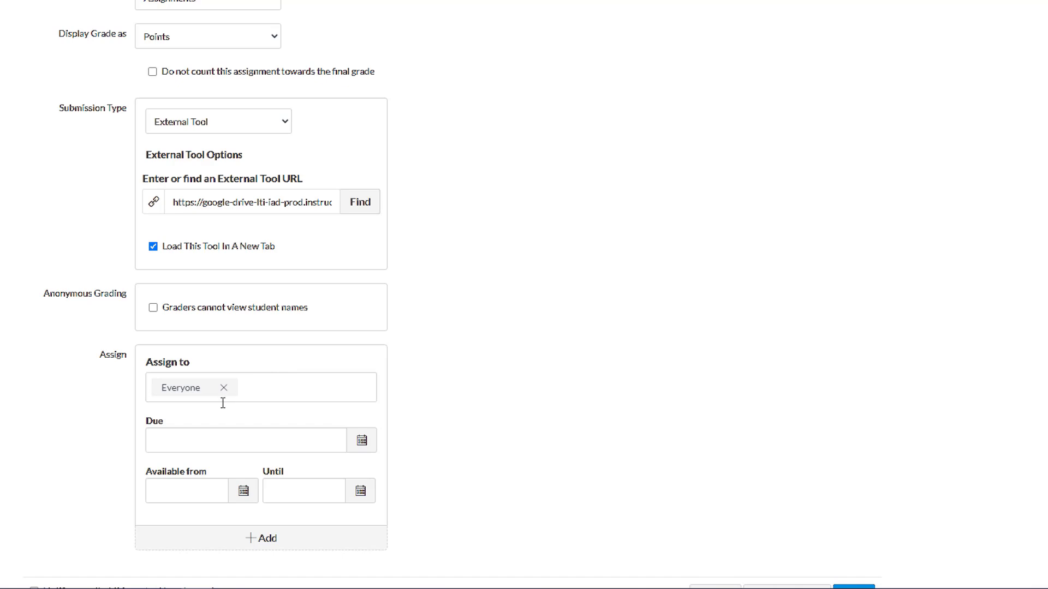
scroll(498, 382, down, 1)
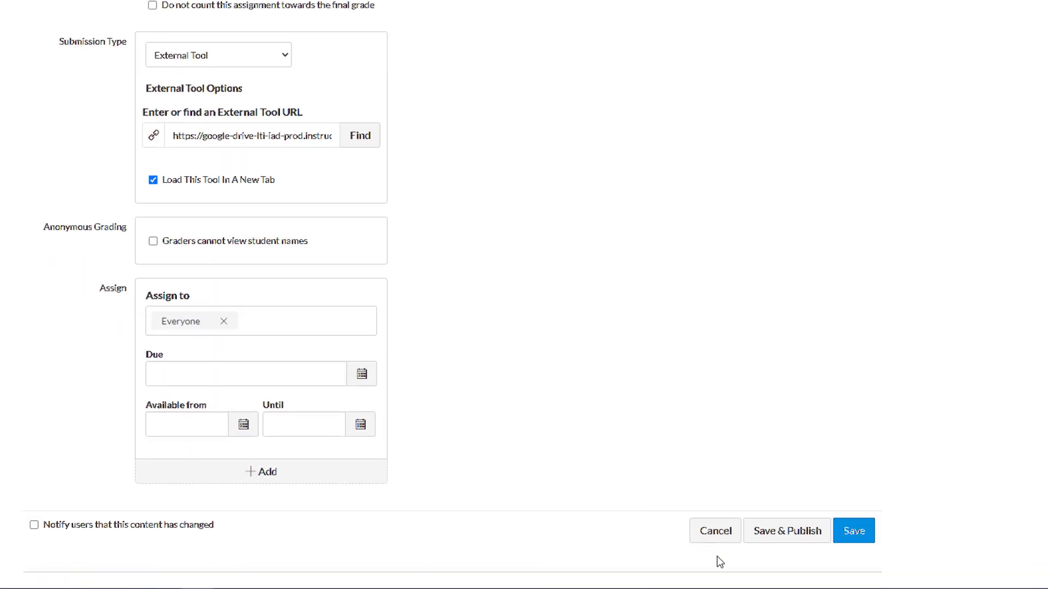
click(791, 539)
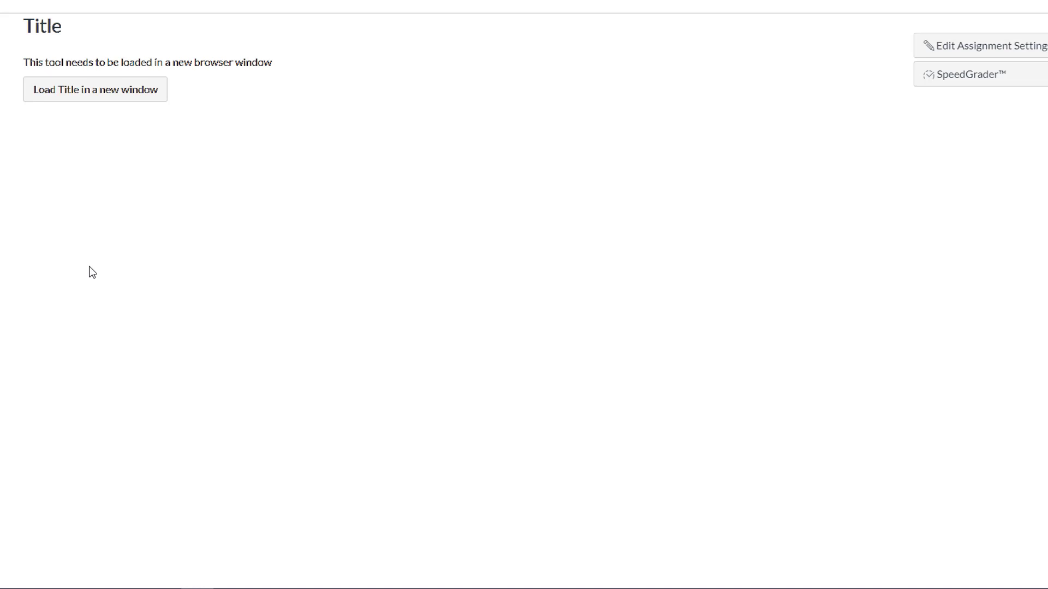
Step: Start a new discussion in the Practice course and examine its section, reply, grading, group and availability options
click(79, 184)
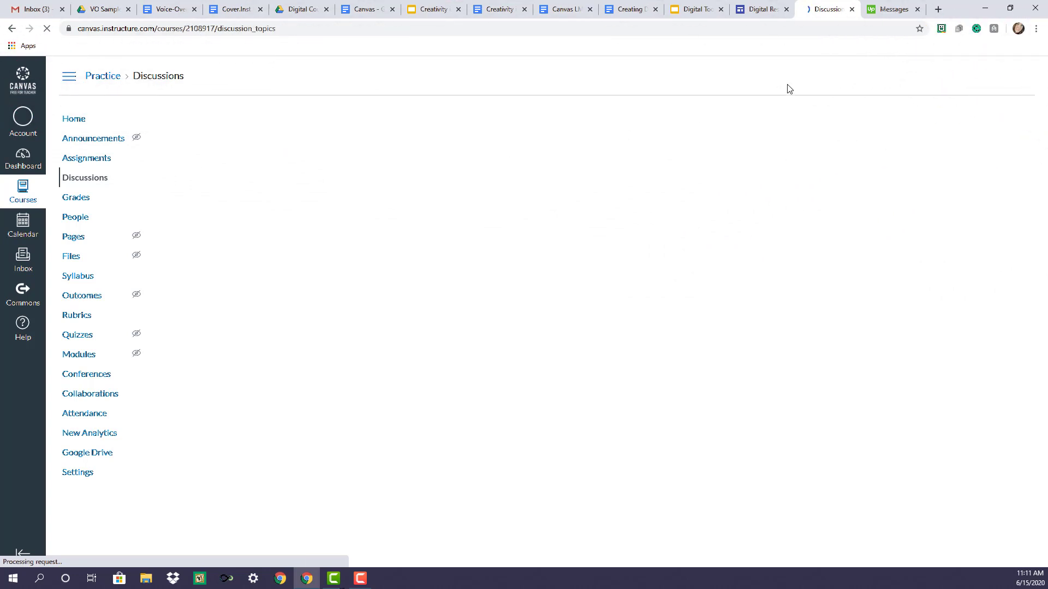
click(935, 126)
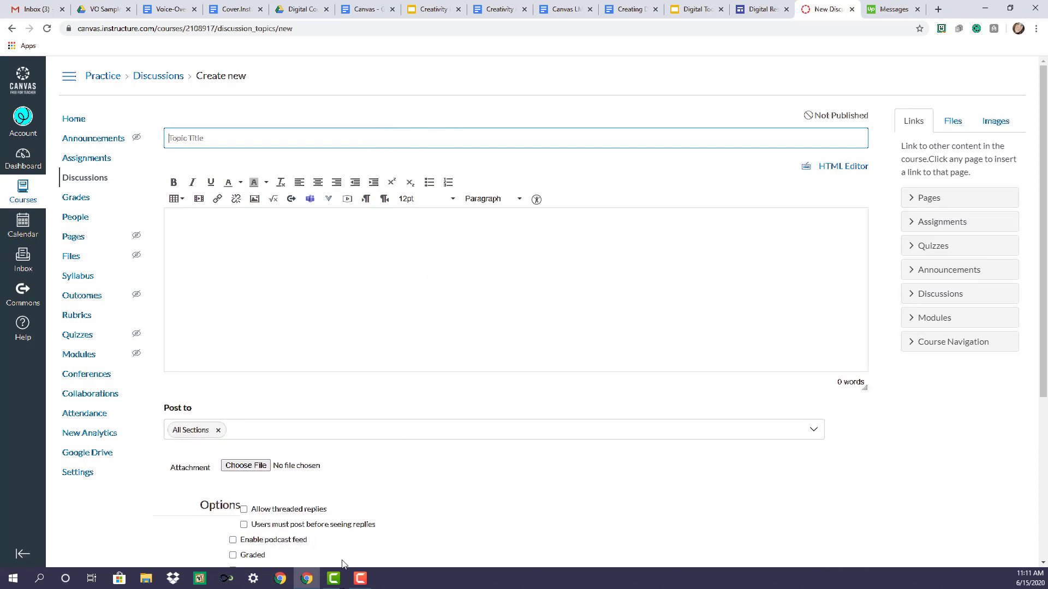
click(815, 433)
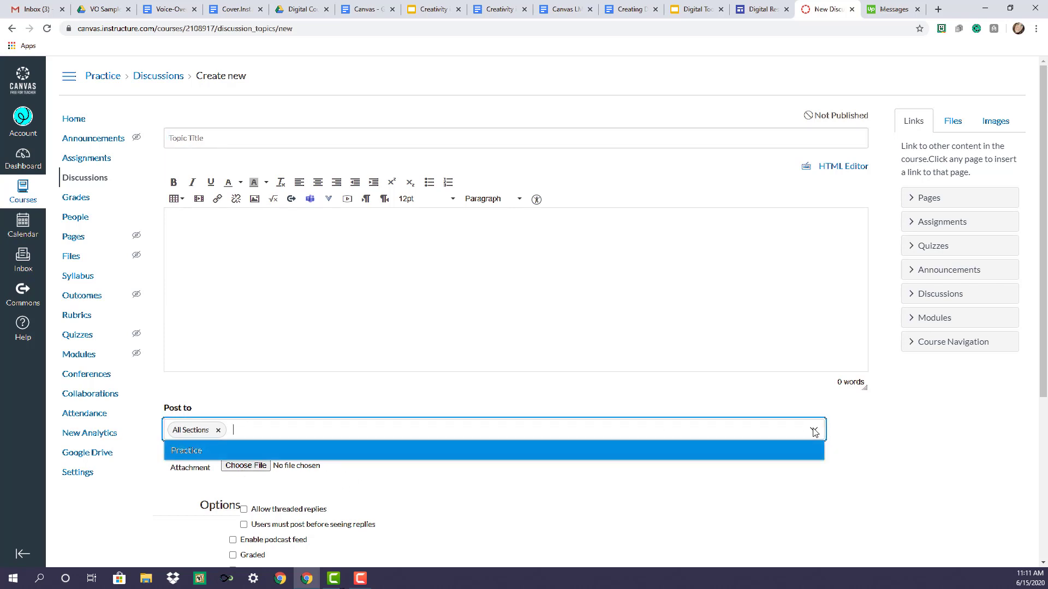
click(814, 430)
scroll(597, 447, down, 2)
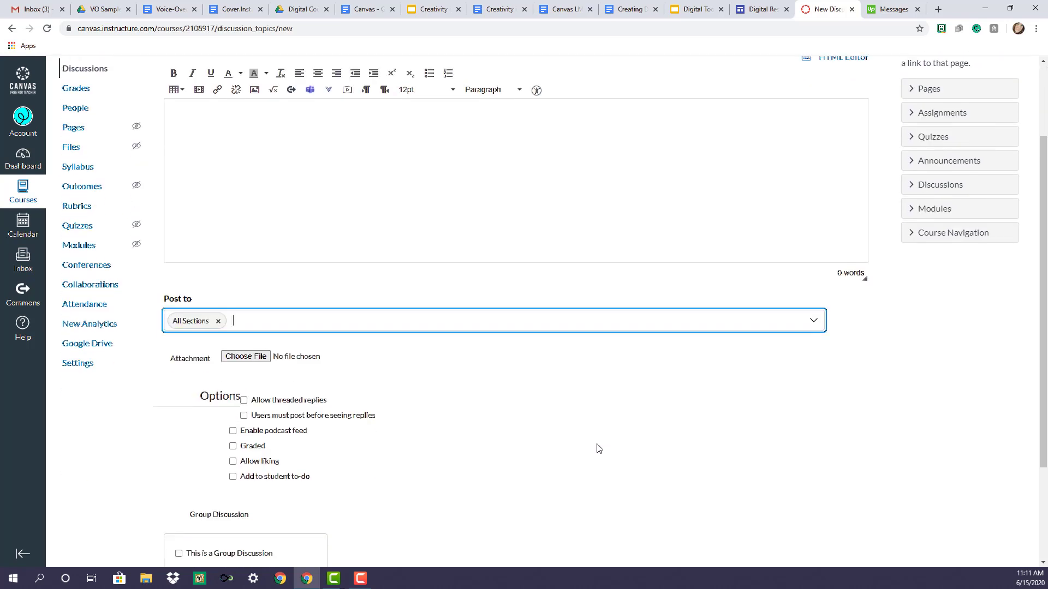
scroll(597, 446, down, 1)
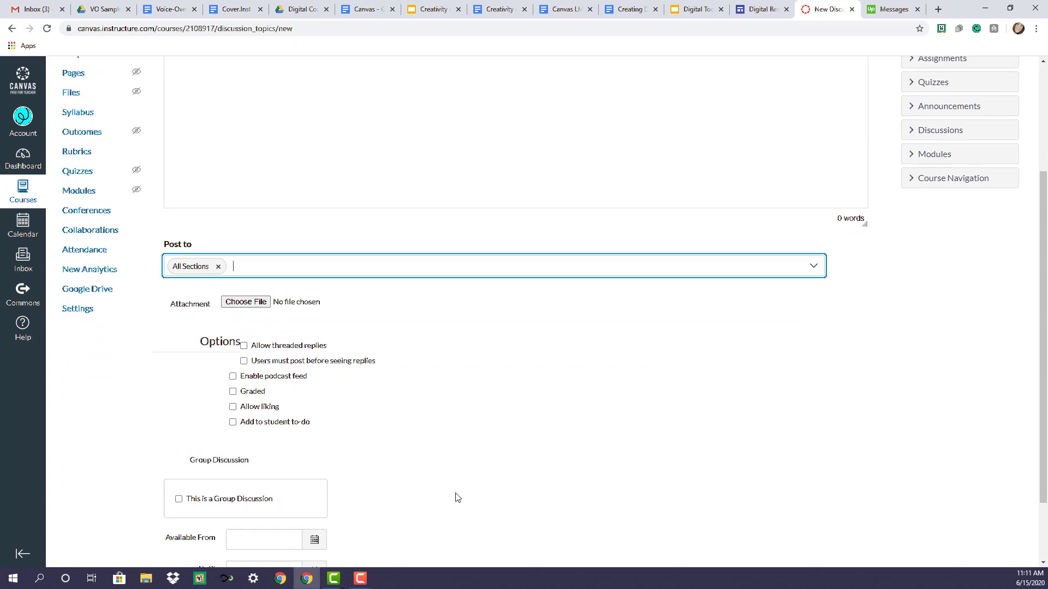
scroll(532, 452, down, 2)
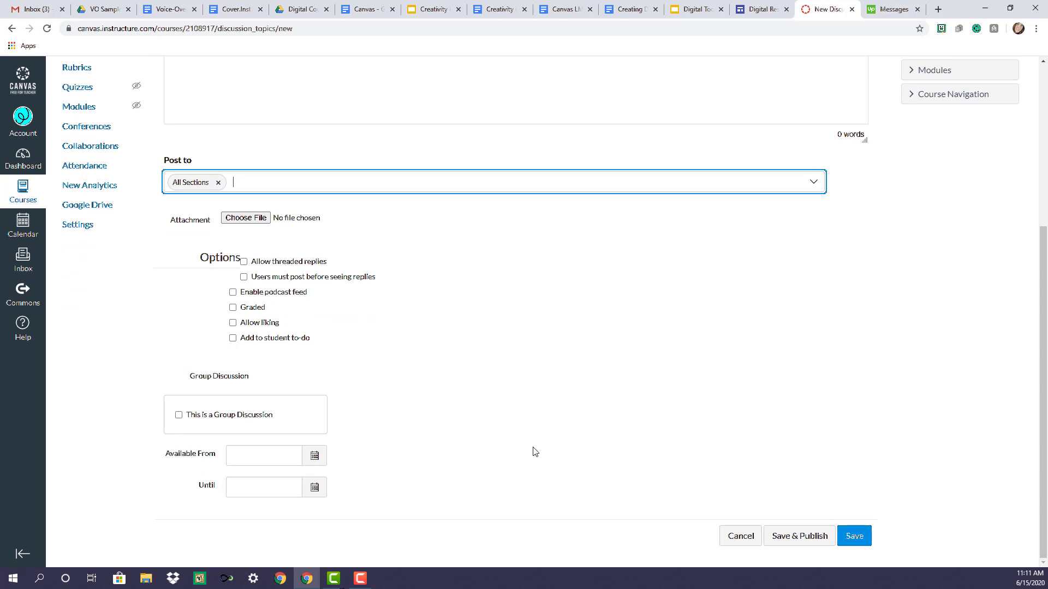
scroll(587, 447, up, 5)
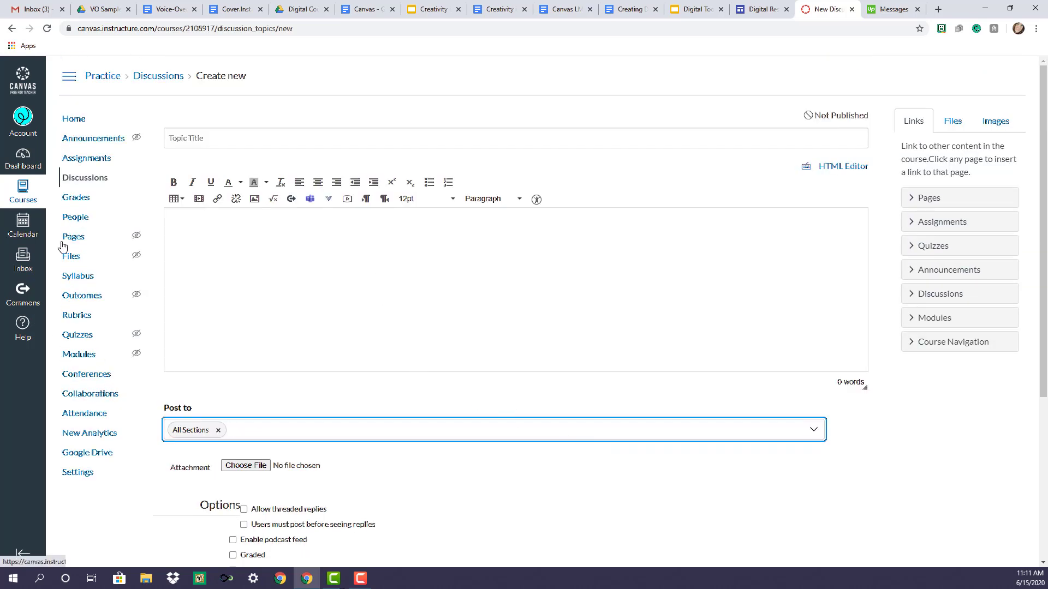
Step: Leave the unsaved discussion for the course's quizzes and open the question bank management
click(80, 337)
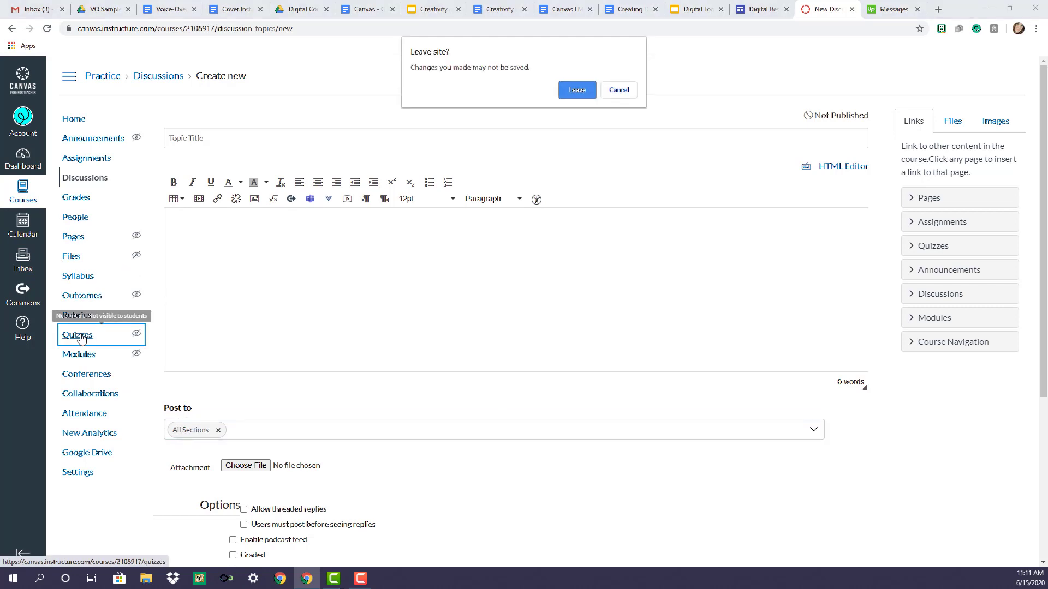
click(577, 90)
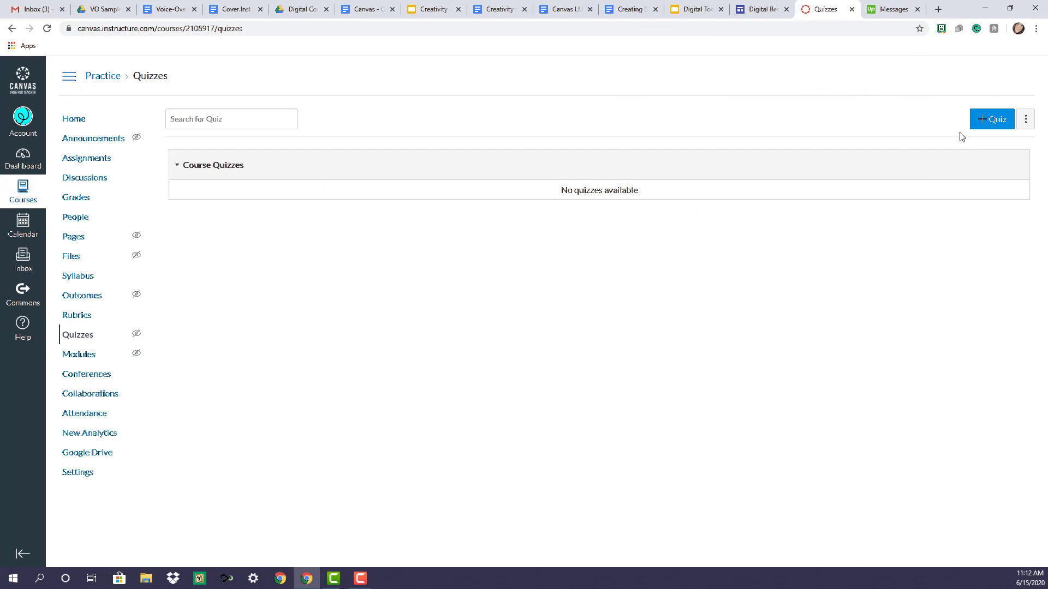
click(1025, 120)
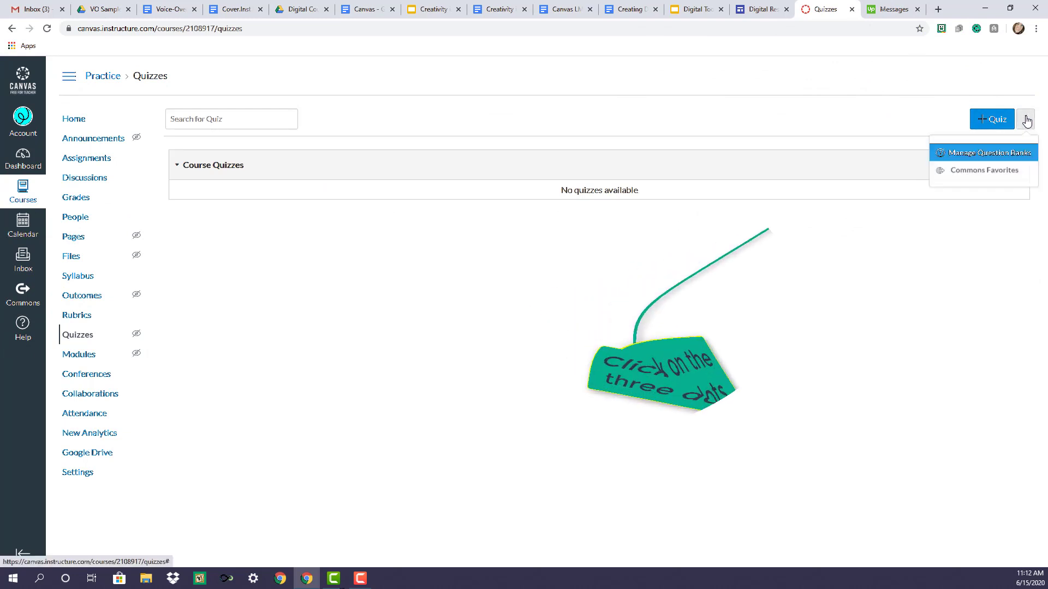
click(992, 156)
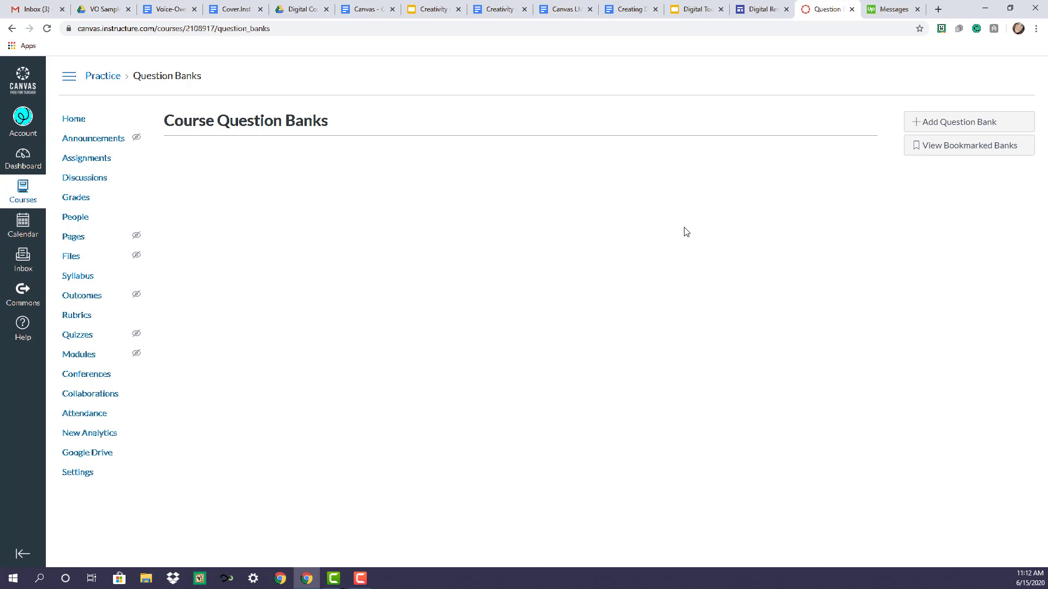
Step: Add a course question bank named "U1.Kinetic Energy"
click(933, 125)
key(BackSpace)
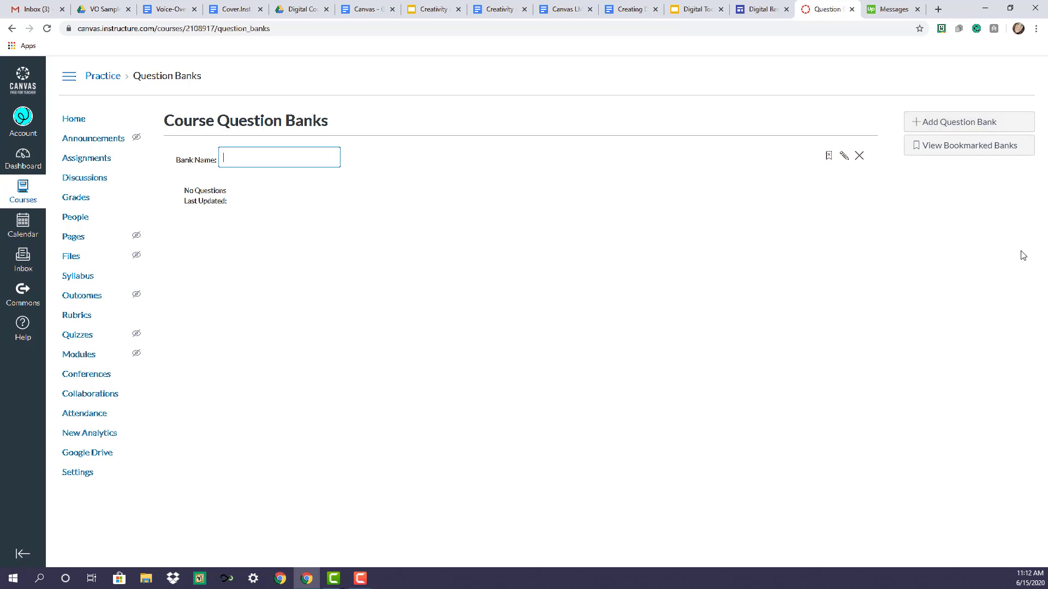
text(U1.Kinetic Energy)
key(Return)
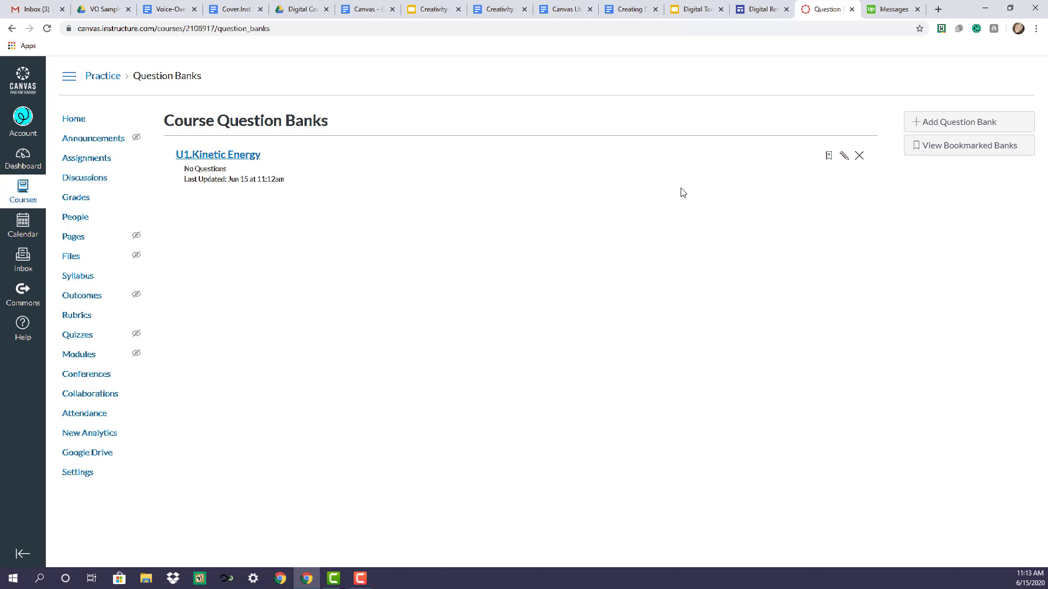
Step: Start a new Multiple Choice question in the U1.Kinetic Energy bank and look over its question and answer fields
click(219, 157)
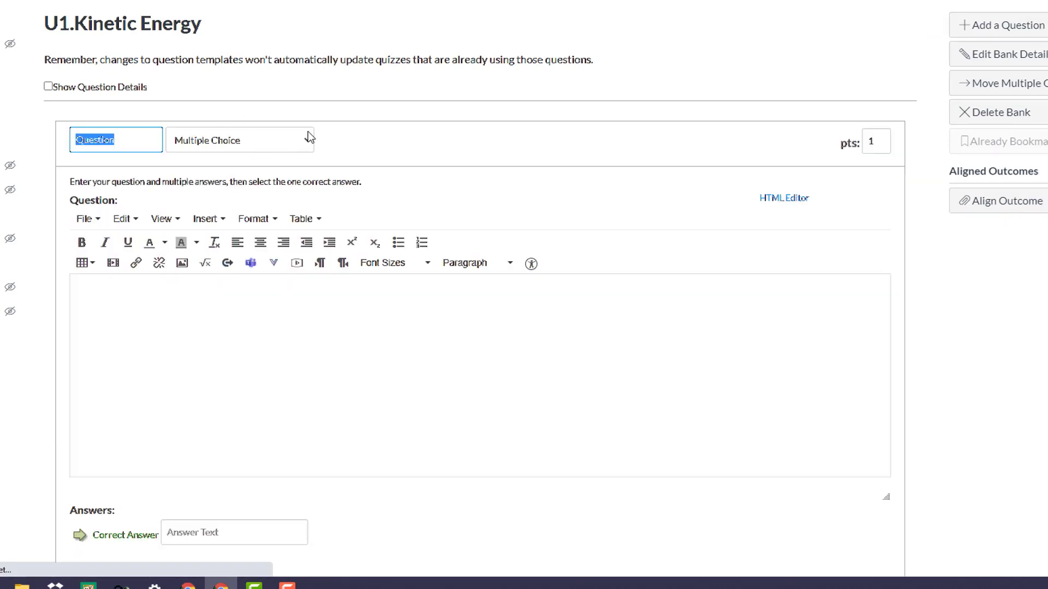
click(264, 276)
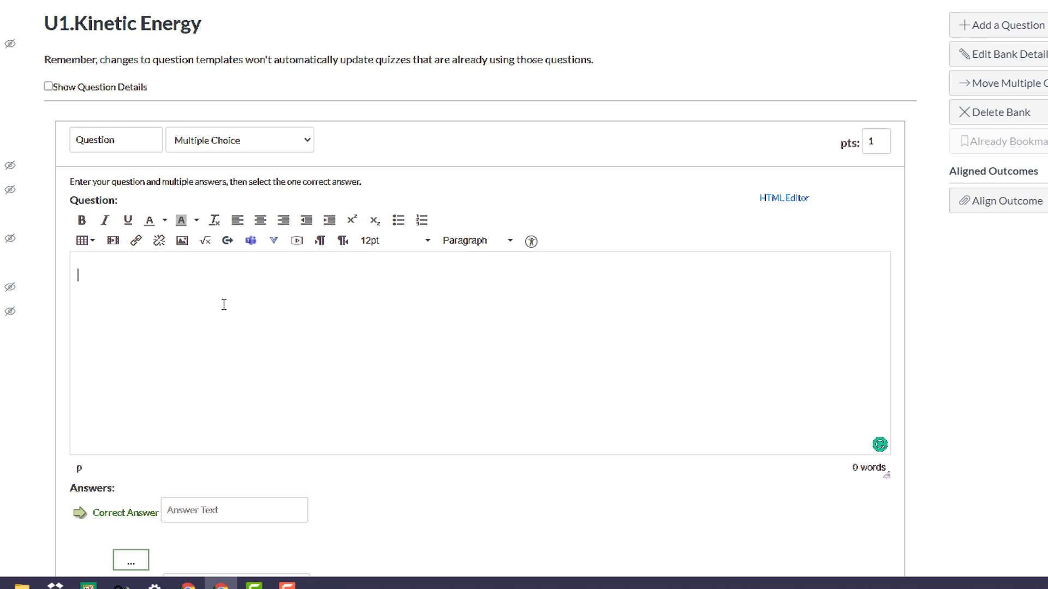
scroll(173, 321, down, 3)
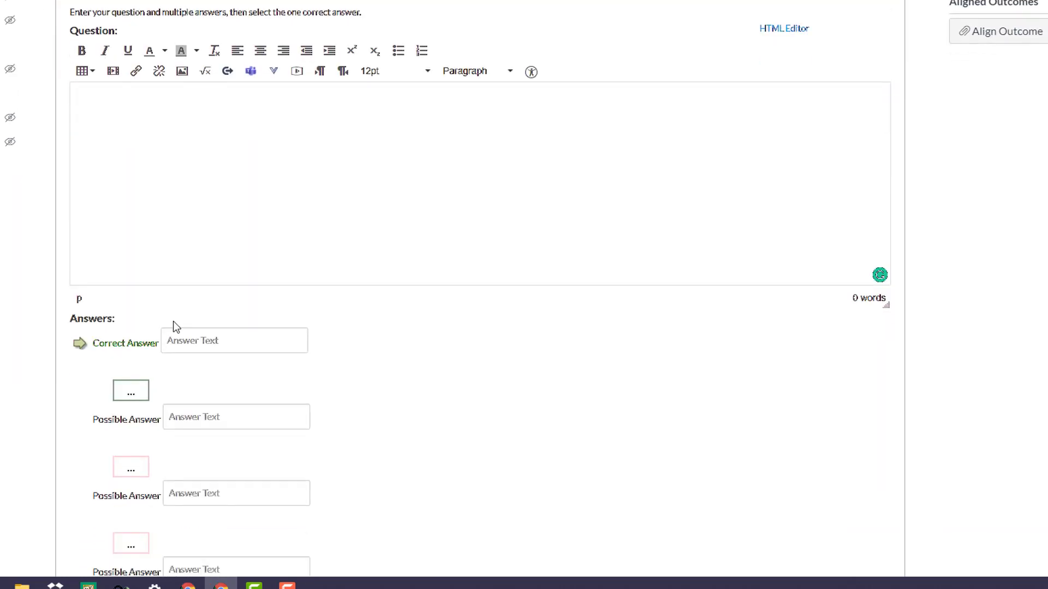
scroll(257, 503, down, 2)
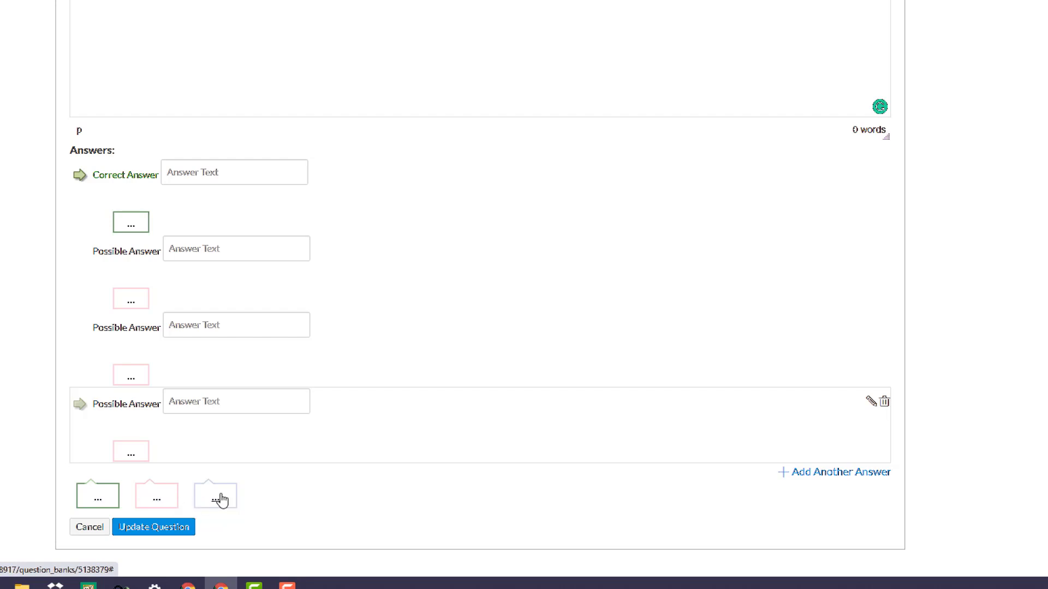
scroll(220, 498, up, 6)
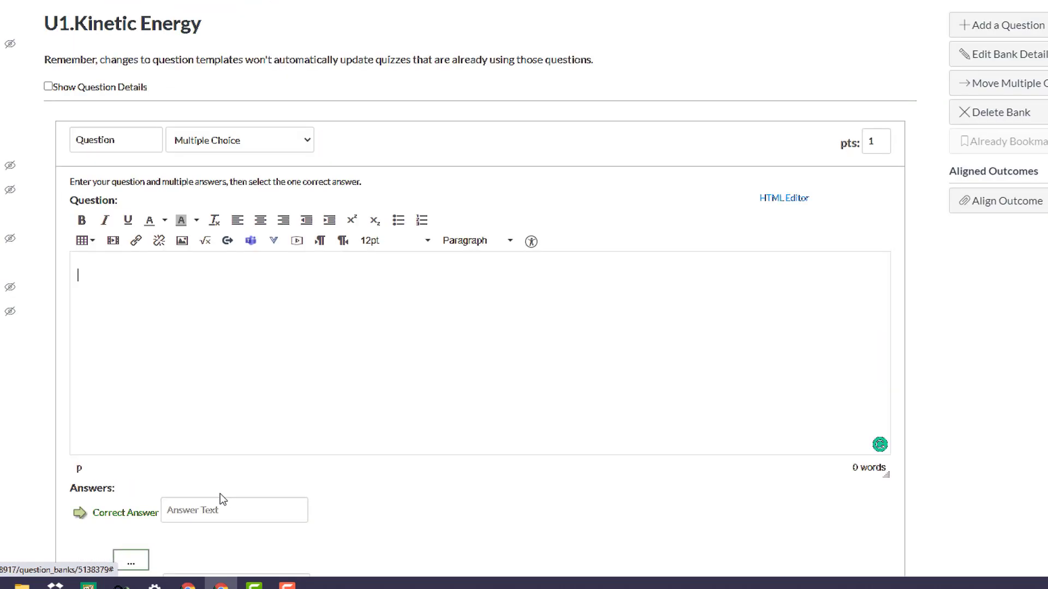
Step: Try the True/False question type and switch the question to Fill In the Blank
click(304, 141)
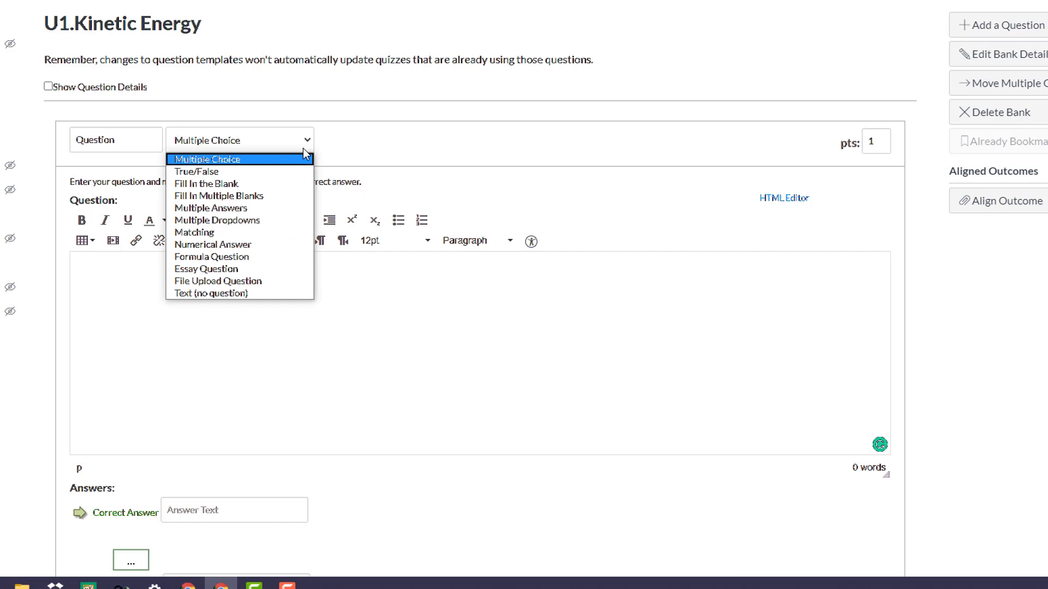
click(273, 171)
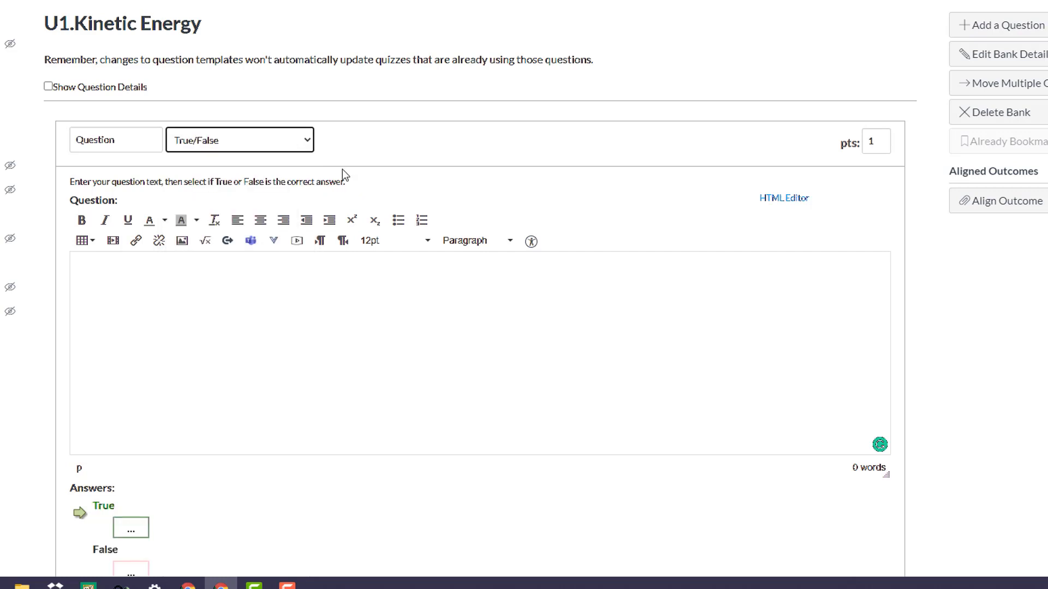
click(284, 142)
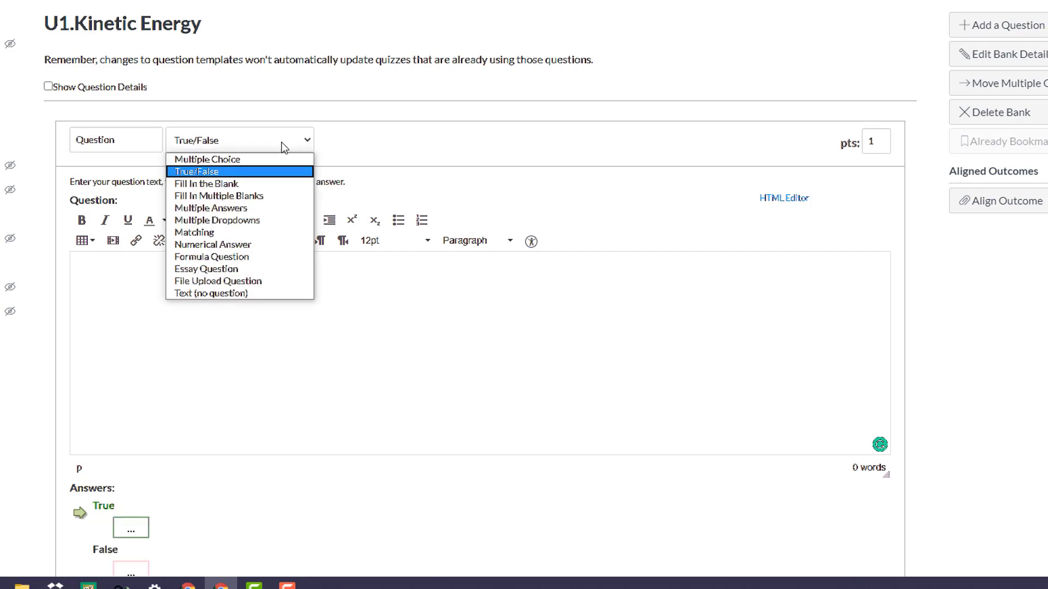
click(261, 183)
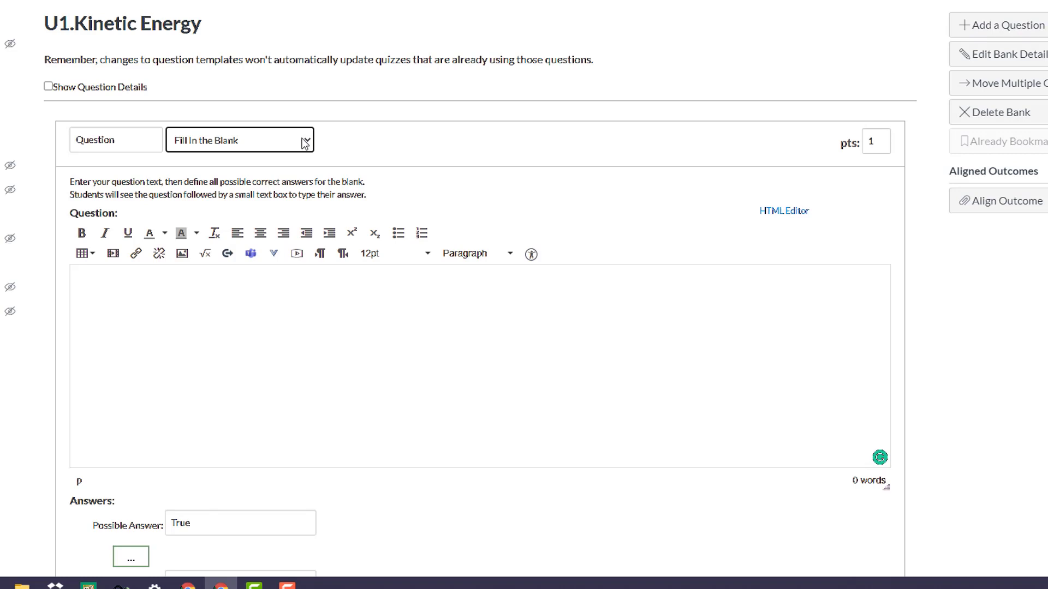
Step: Try the Fill In Multiple Blanks question type and review its question and answer layout
click(289, 139)
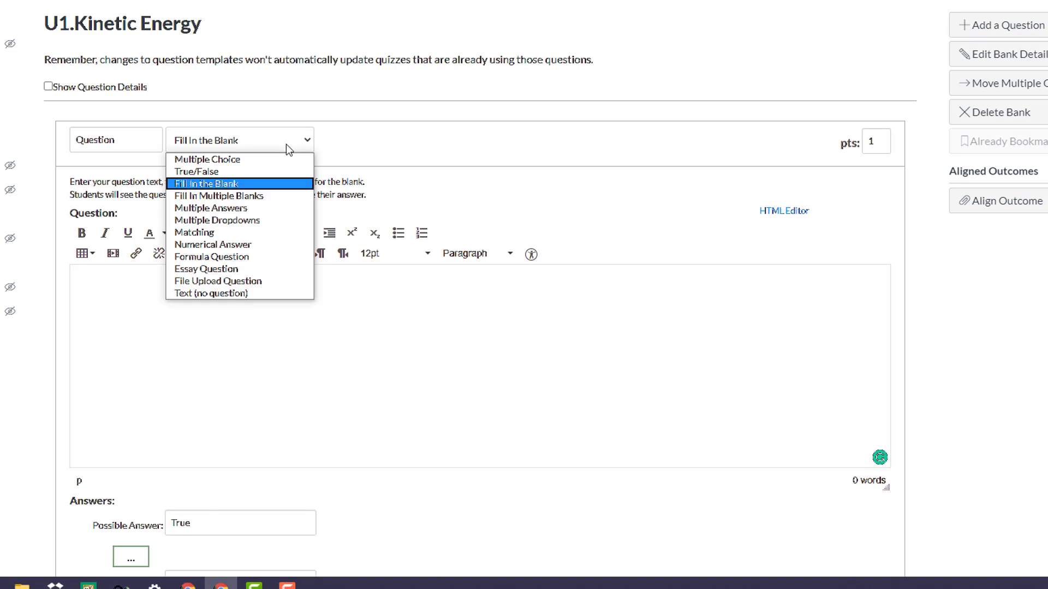
click(266, 194)
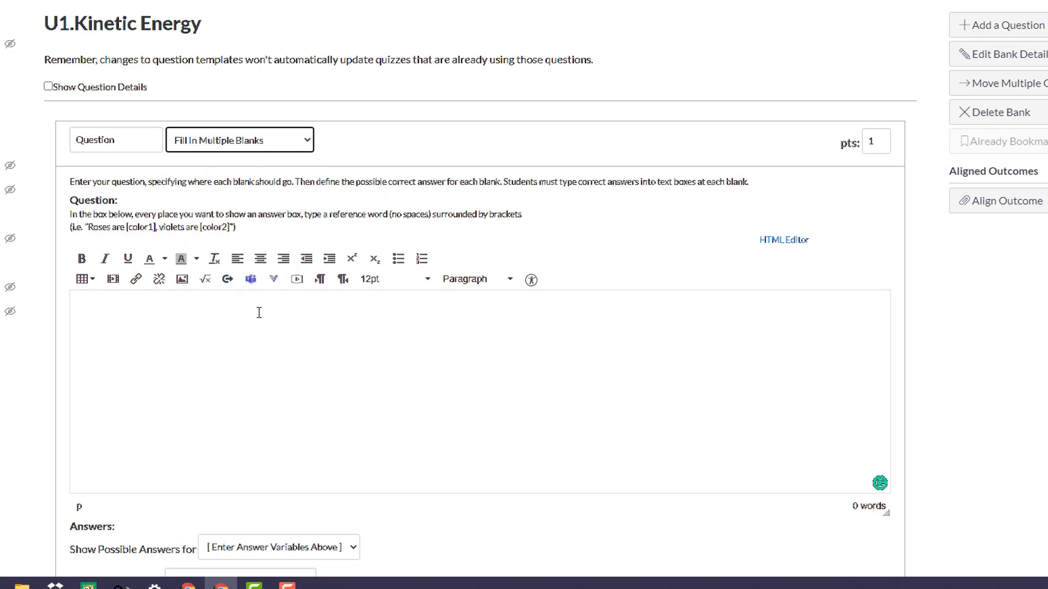
scroll(258, 312, down, 4)
scroll(302, 245, up, 4)
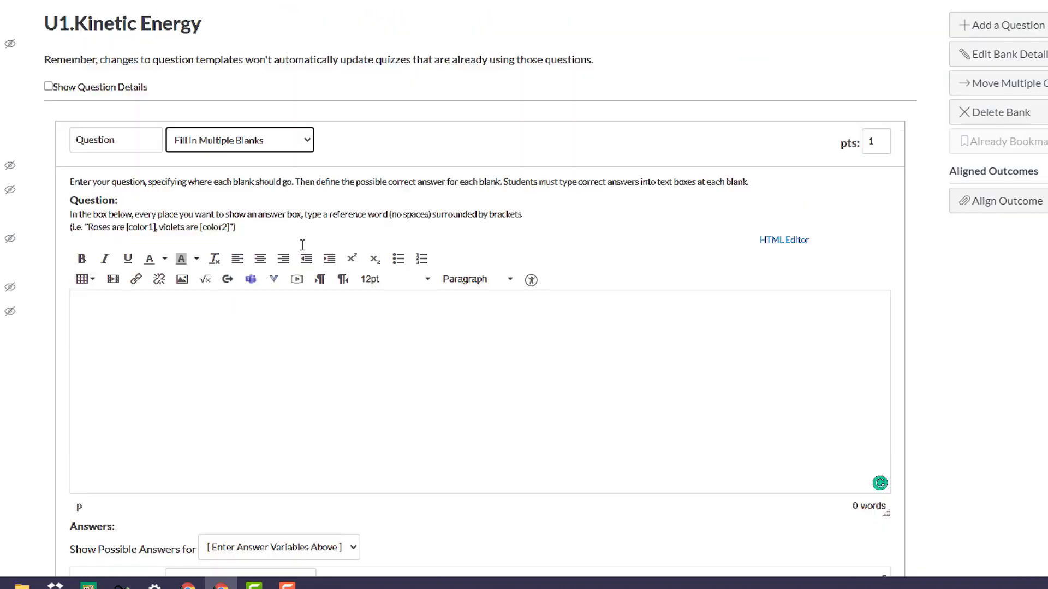
Step: Set the question type to Multiple Answers and change the second answer from correct to a possible answer
click(264, 144)
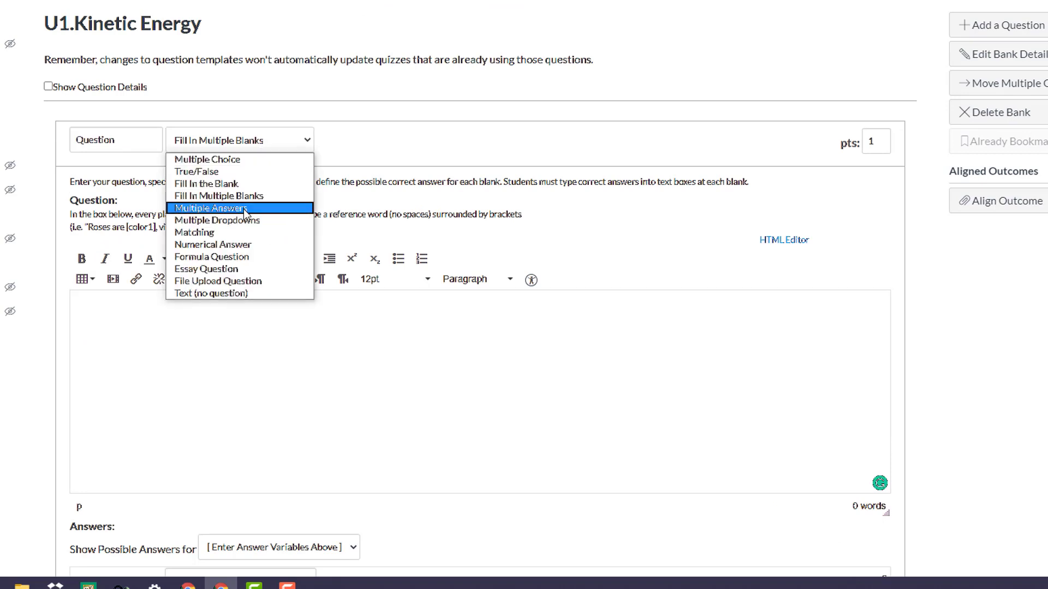
click(243, 209)
scroll(322, 304, down, 2)
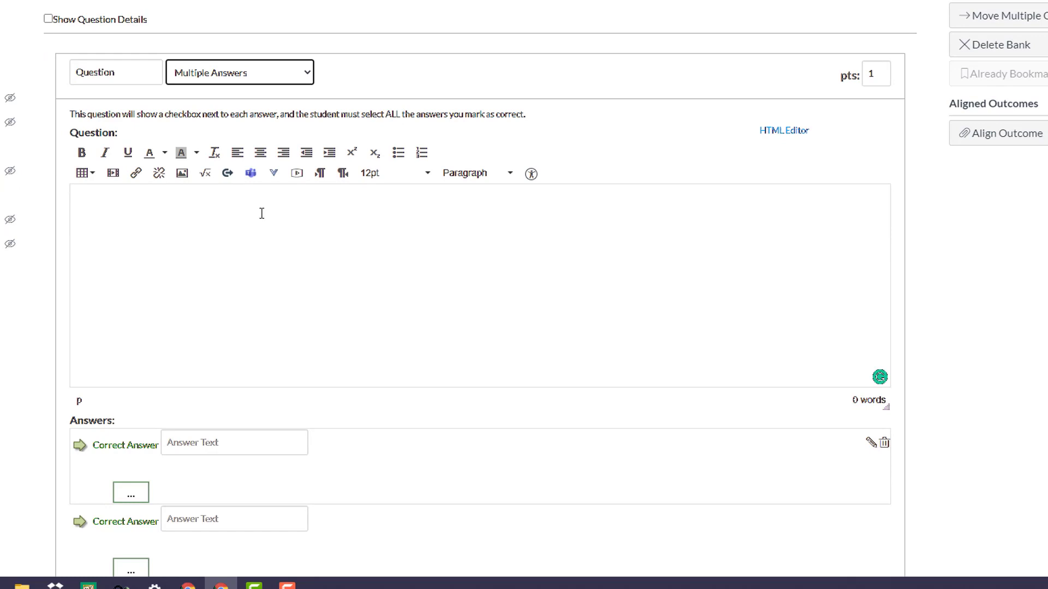
scroll(261, 213, down, 3)
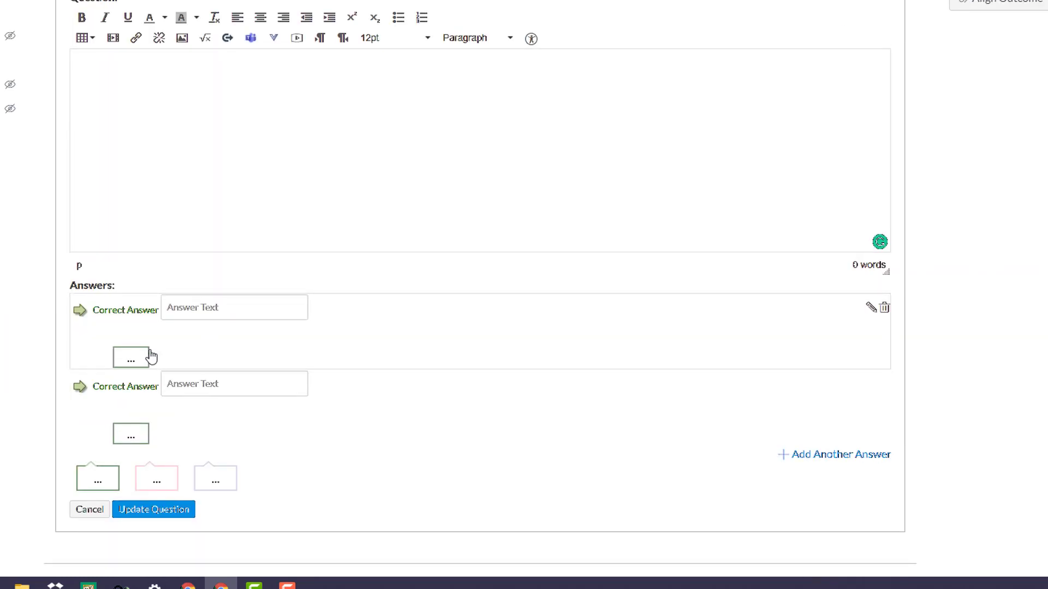
click(80, 388)
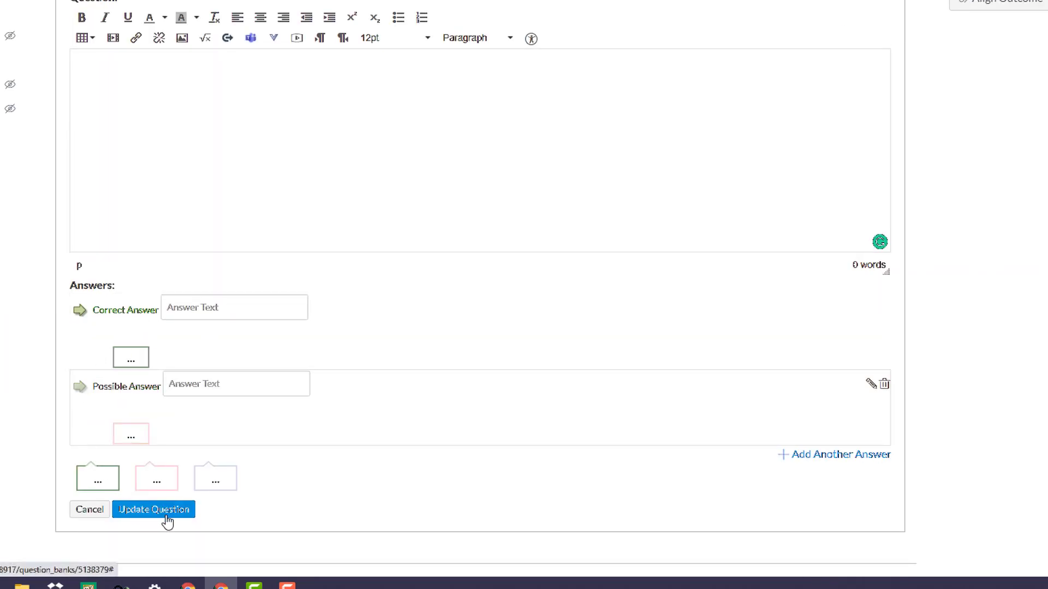
click(81, 312)
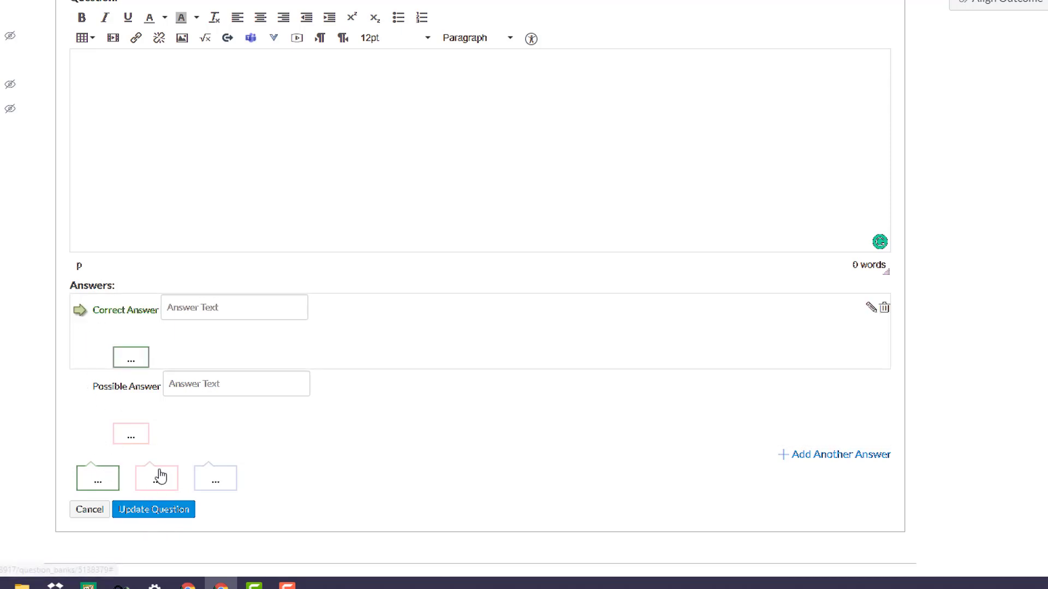
scroll(454, 342, up, 3)
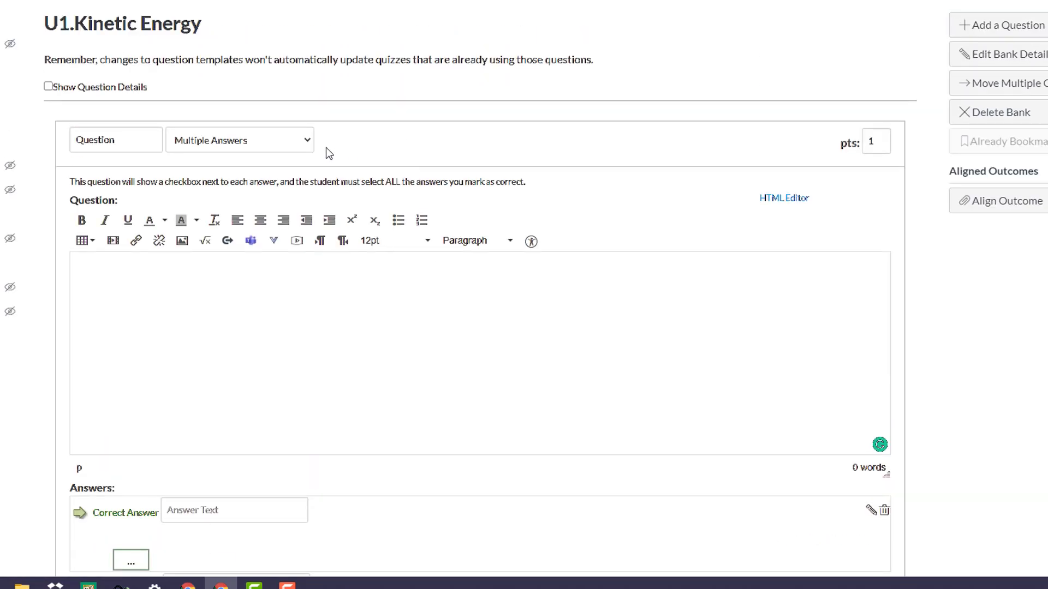
Step: Set the question type to Multiple Dropdowns and enter "The flower was [color]." as the question text
click(300, 142)
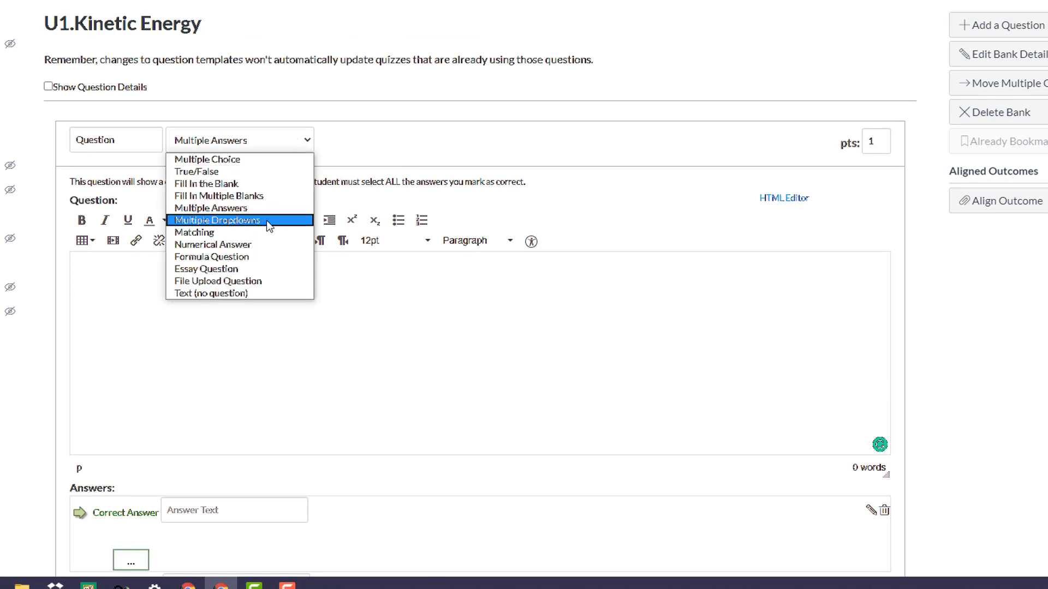
click(268, 221)
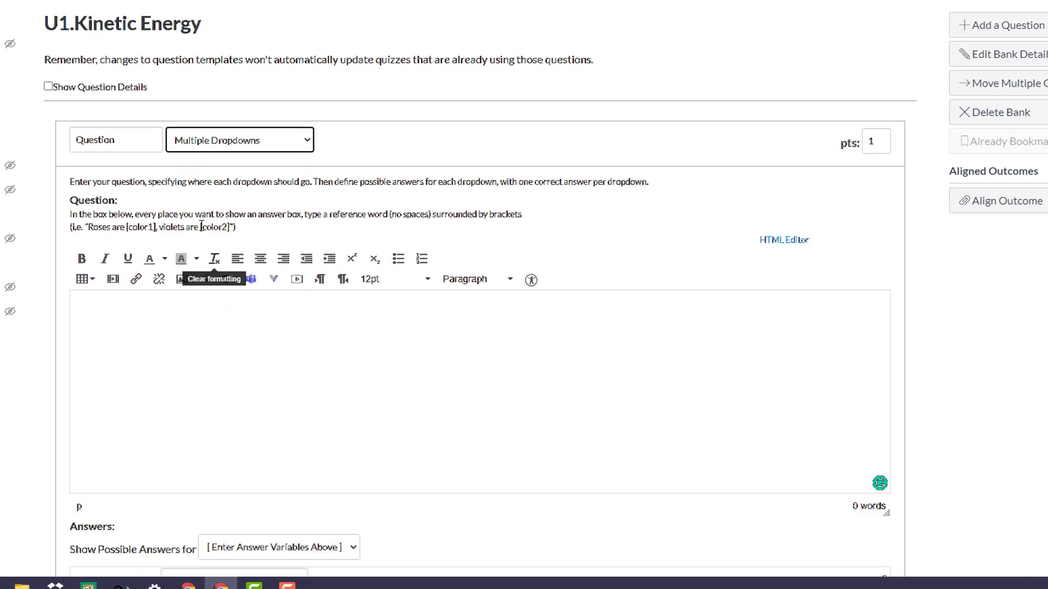
click(245, 312)
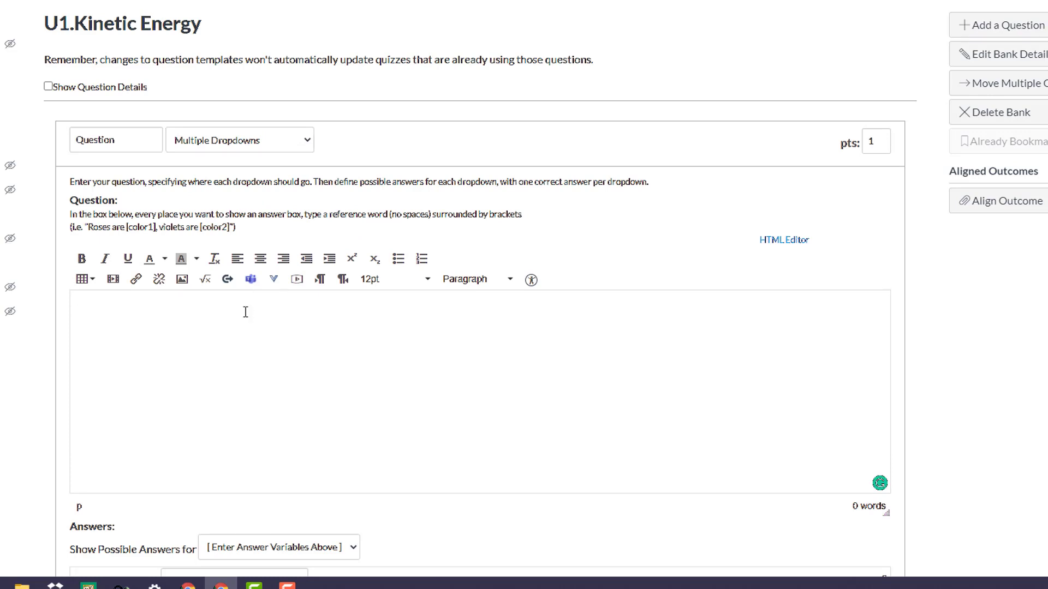
text(The flower was)
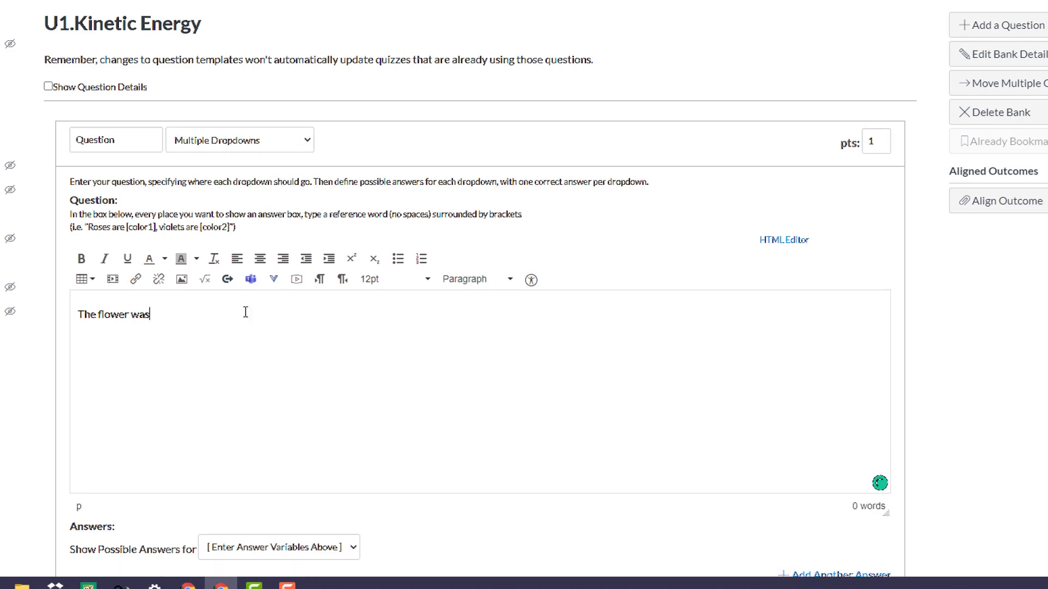
text( [color)
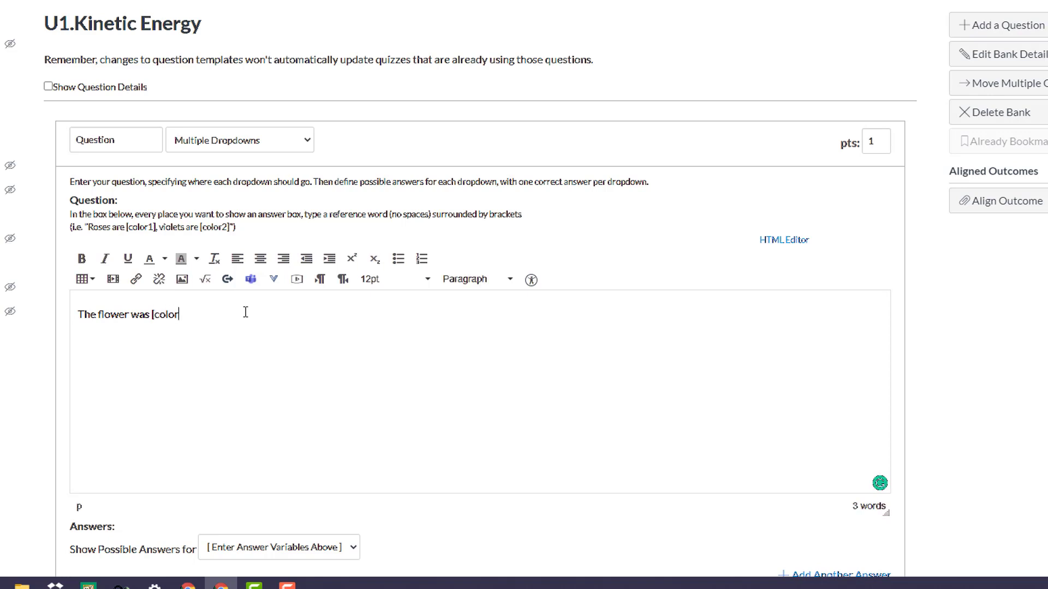
text(].)
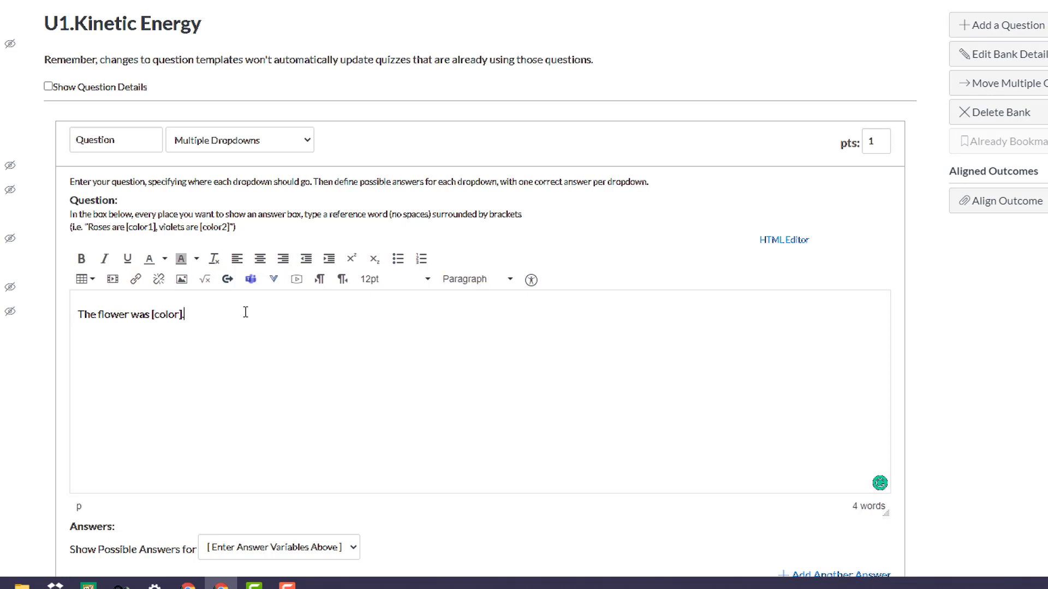
Step: For the color dropdown, enter "red" as the correct answer and "yellow" as a possible answer
scroll(428, 400, down, 2)
click(318, 427)
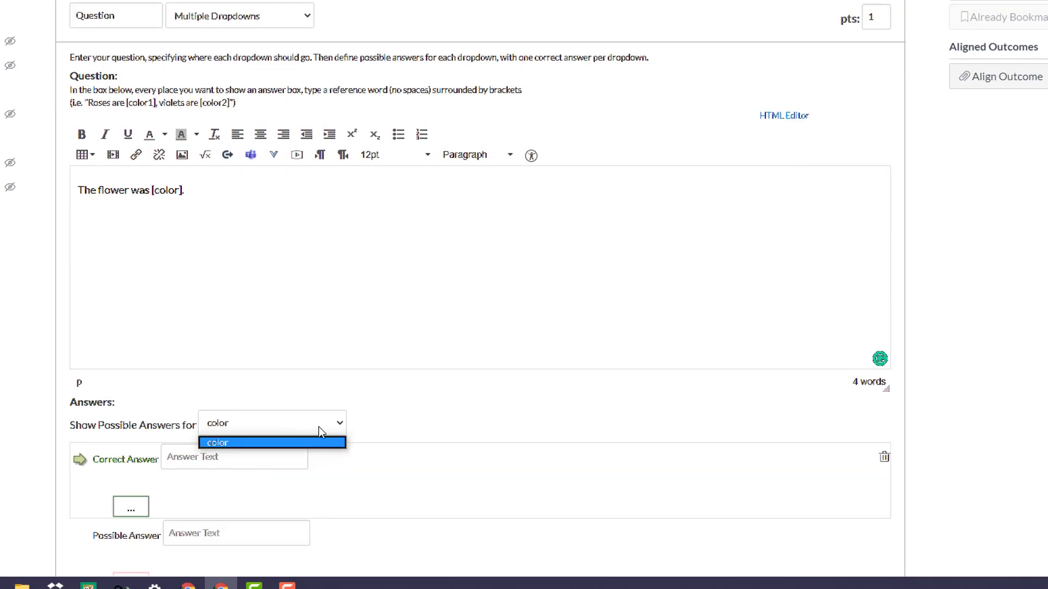
click(308, 443)
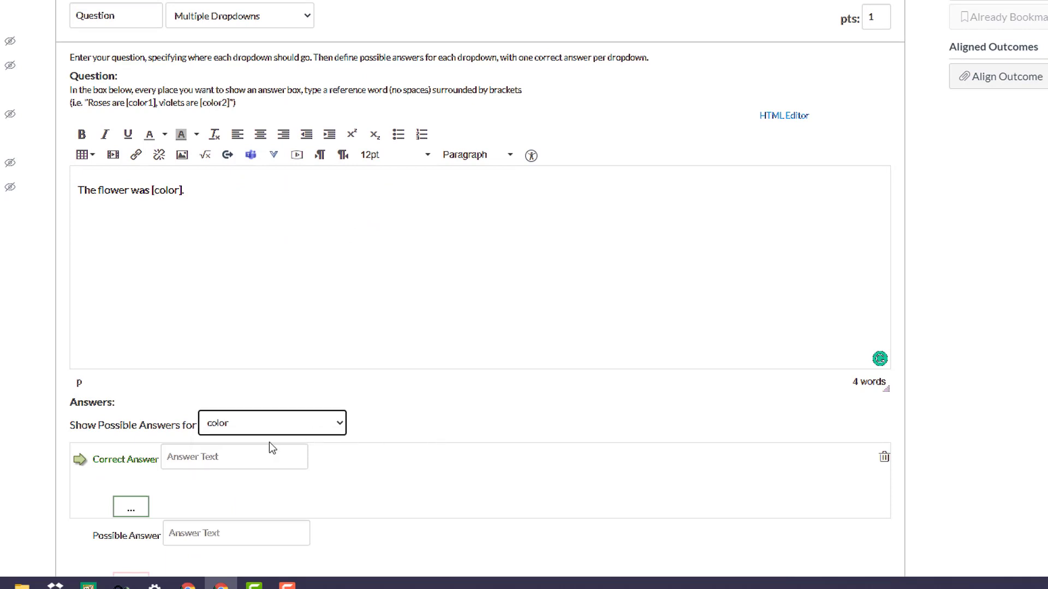
click(261, 456)
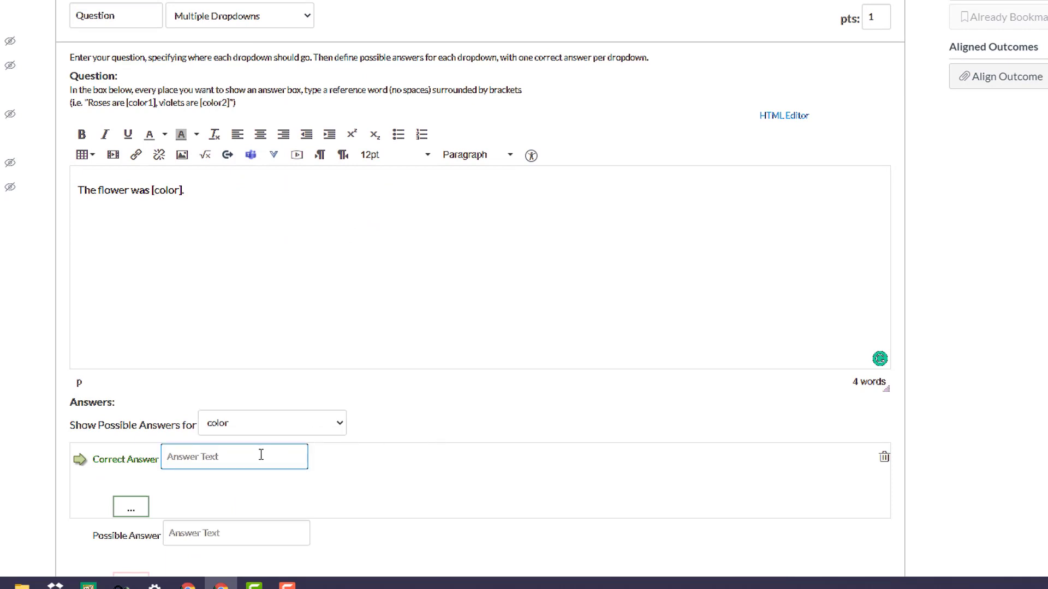
text(red)
click(251, 532)
text(yelllo)
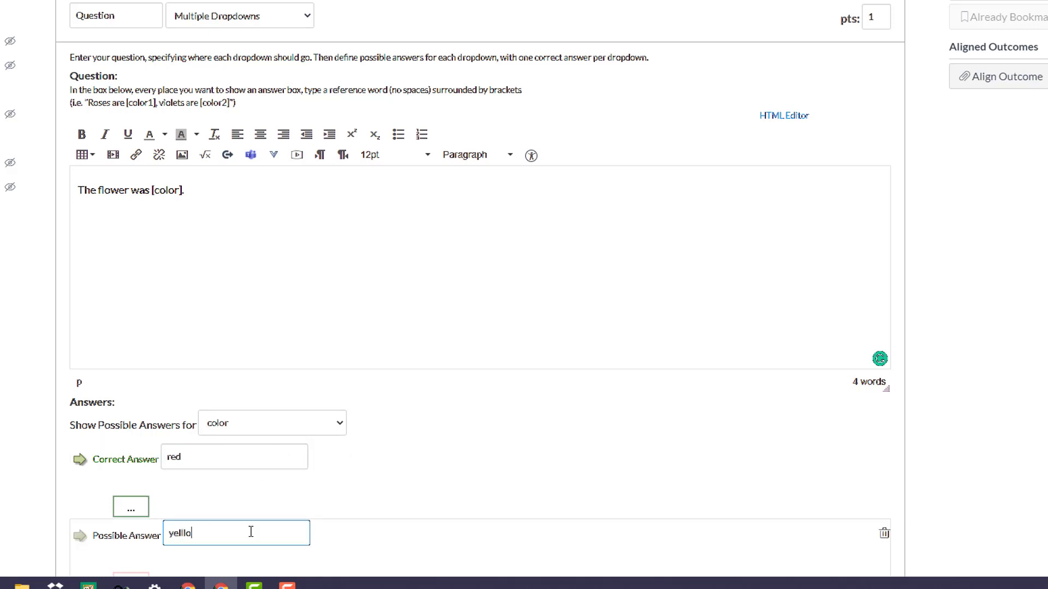
text(w)
scroll(346, 548, down, 3)
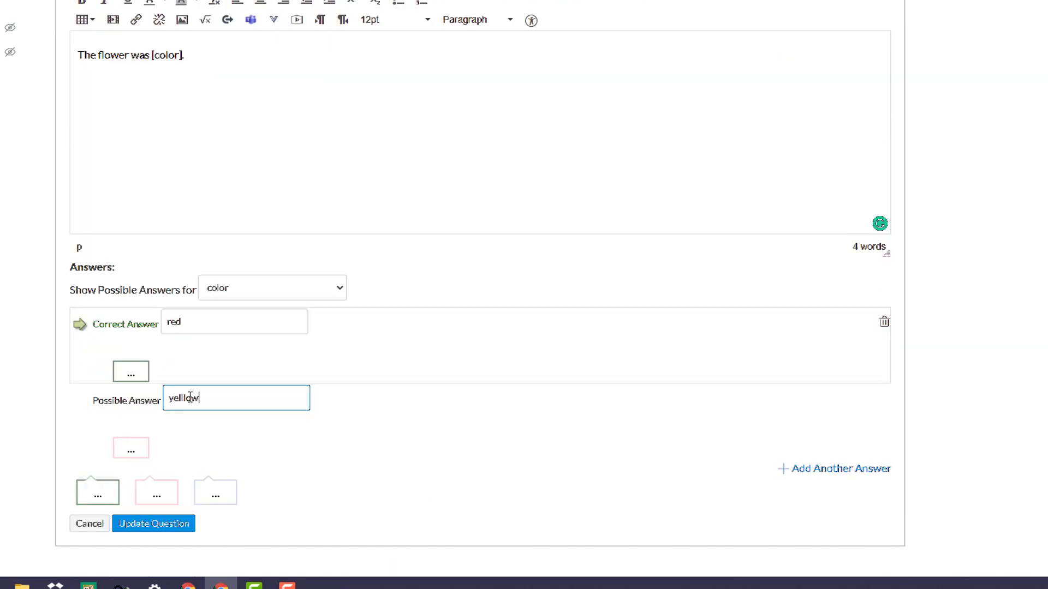
click(184, 533)
key(BackSpace)
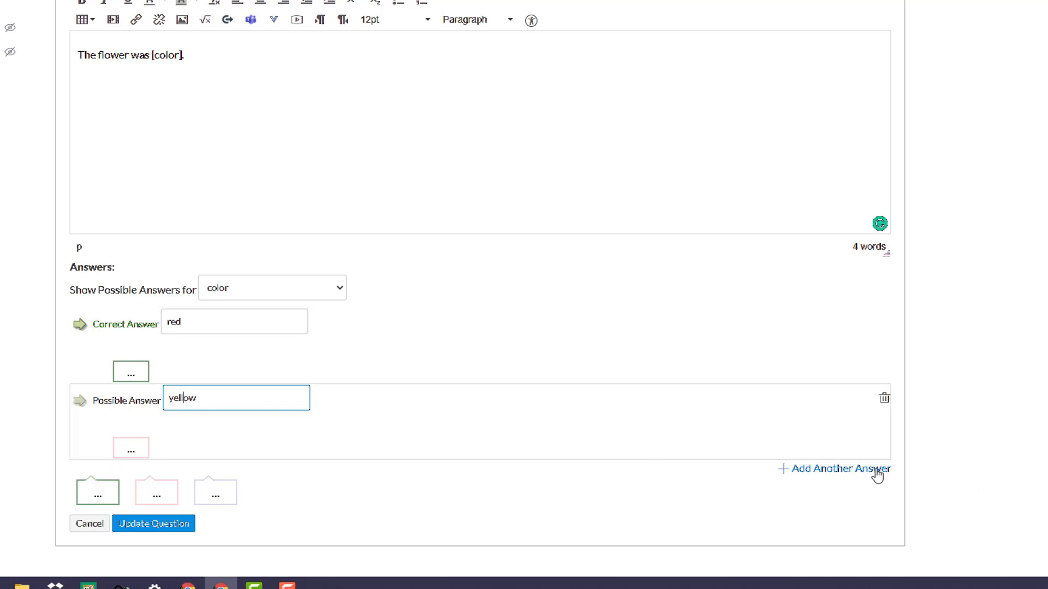
Step: Add "blue" as another possible answer for the color dropdown and save the question
click(571, 464)
click(271, 459)
text(blue)
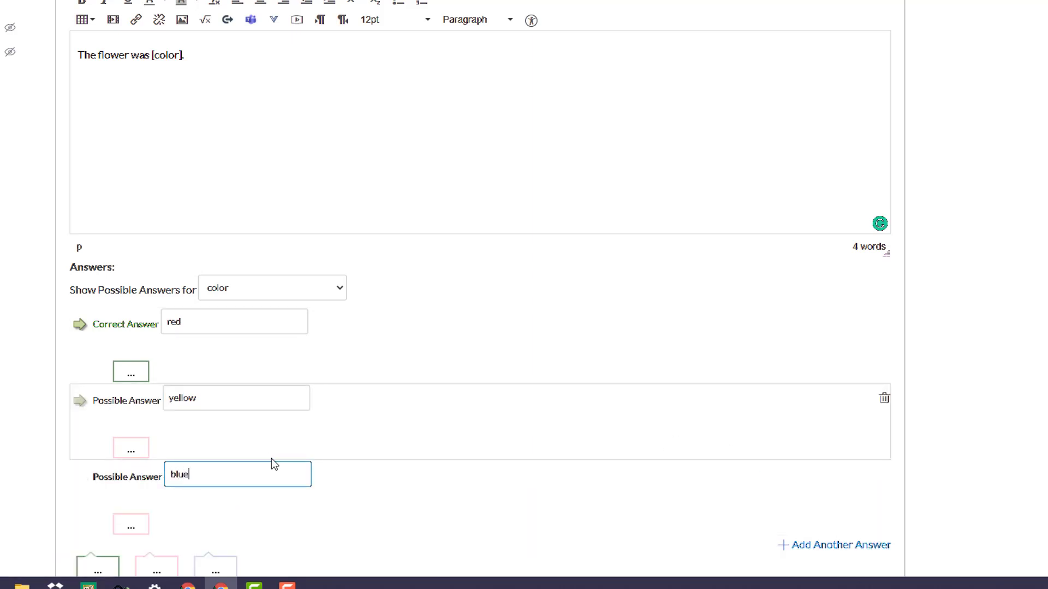
scroll(951, 245, down, 2)
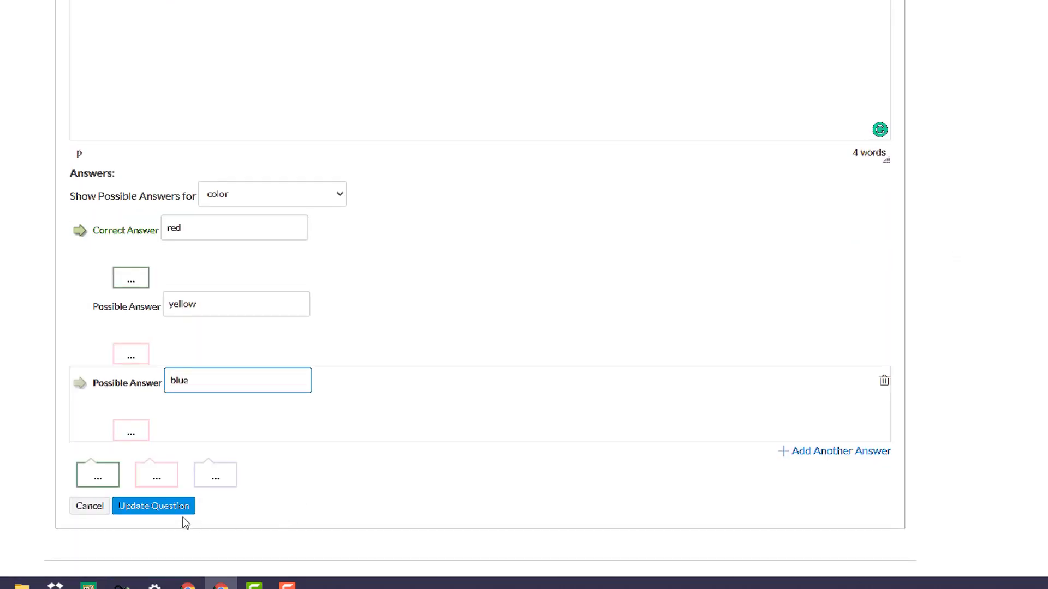
click(196, 507)
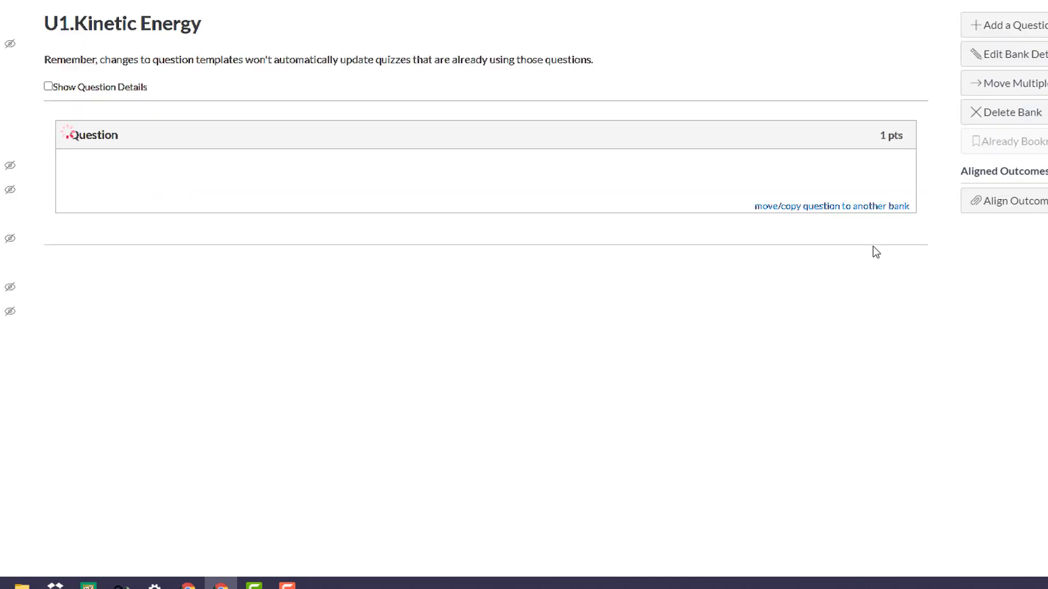
Step: Start a new Matching question in the bank and enter "hello" matched with "greet" as the first pair
click(994, 27)
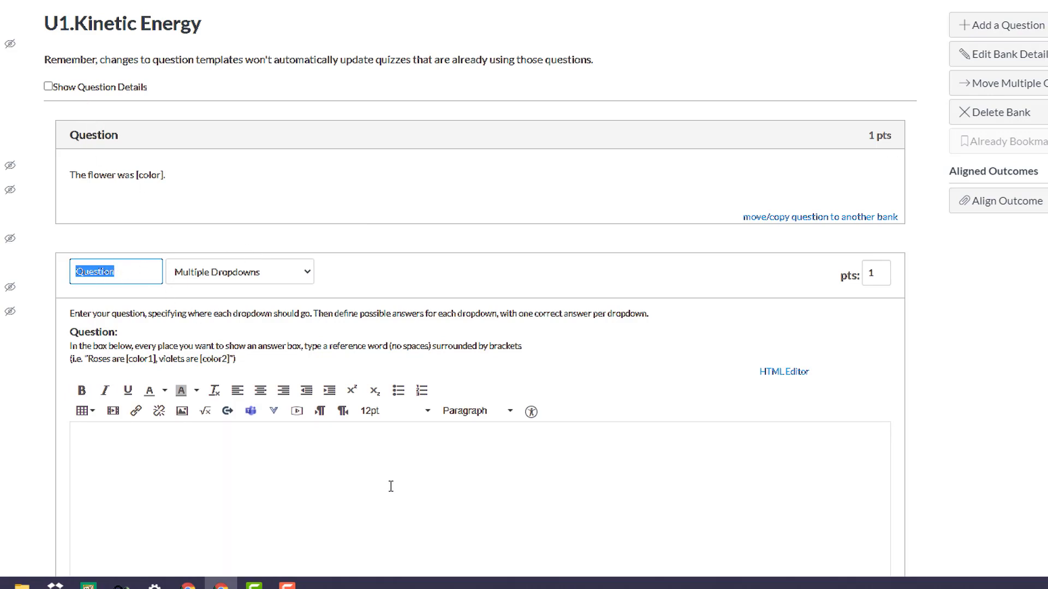
click(297, 276)
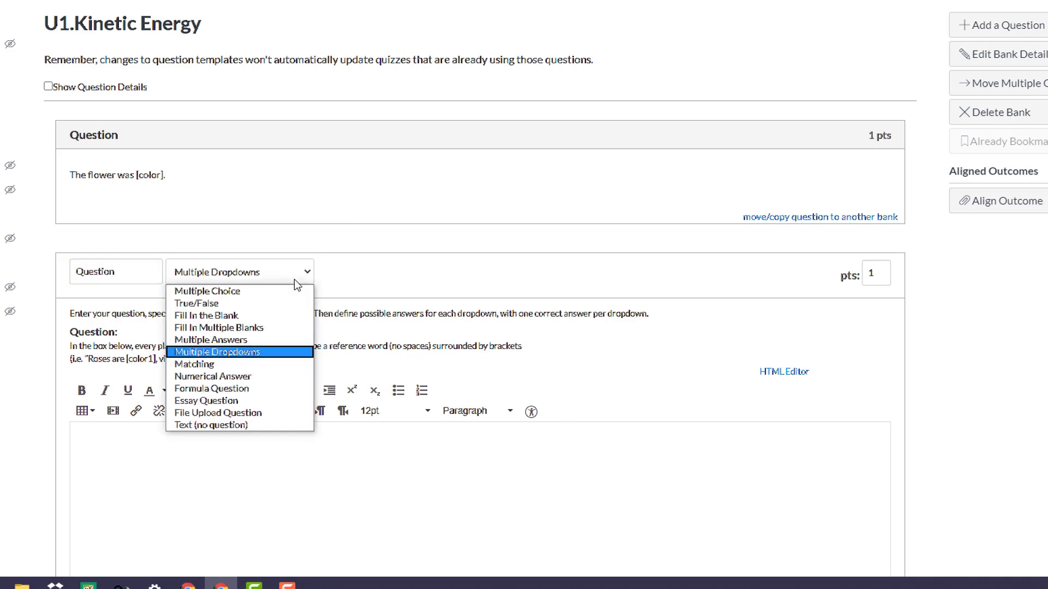
click(248, 364)
scroll(290, 438, down, 5)
click(314, 319)
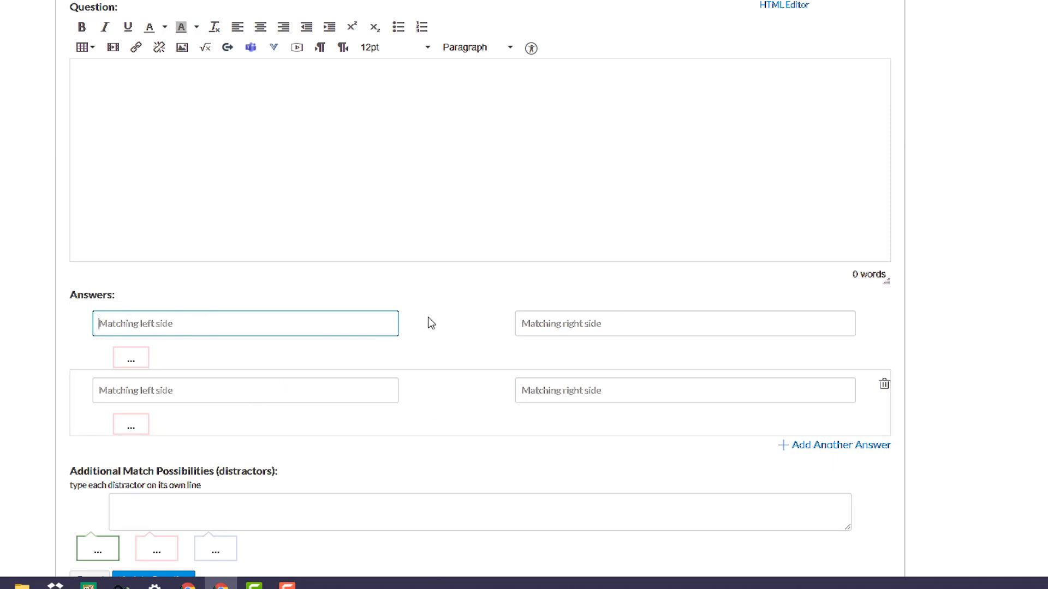
text(hello)
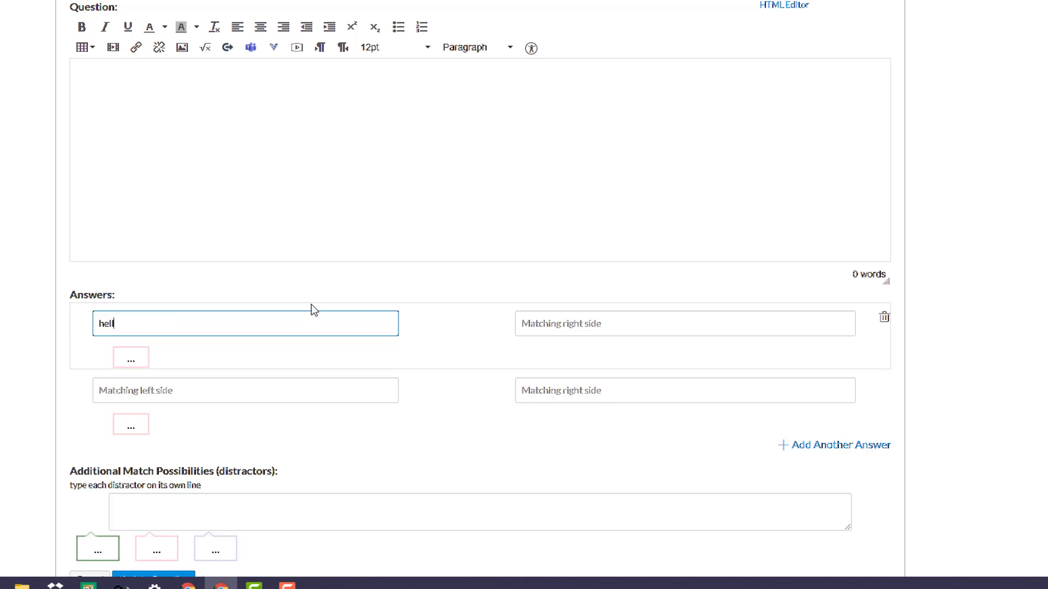
click(585, 323)
text(greet)
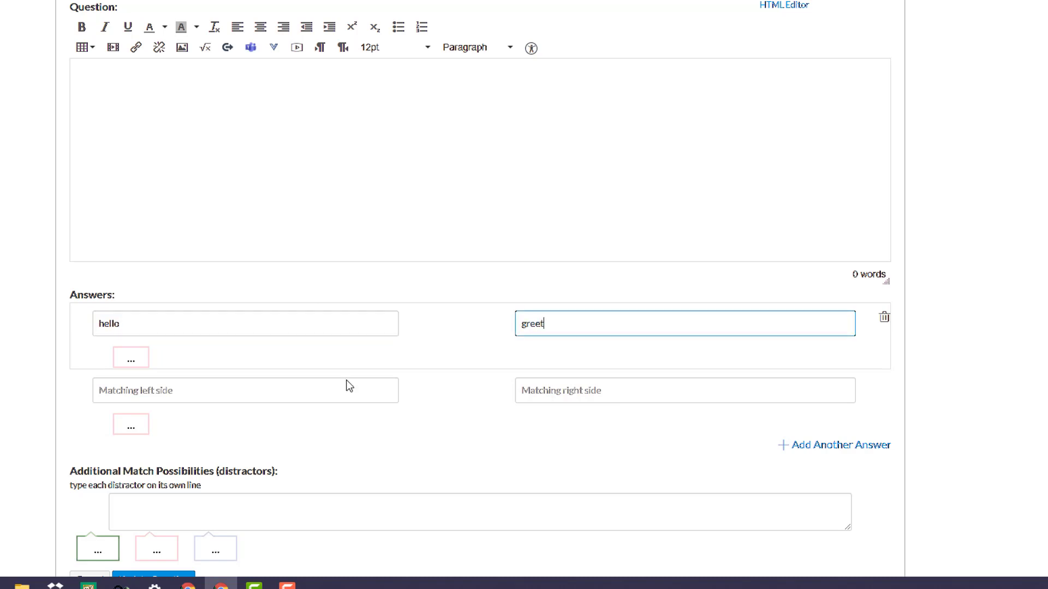
Step: Enter "good bye" matched with "bye" as the second pair and save the Matching question
click(271, 394)
text(bood)
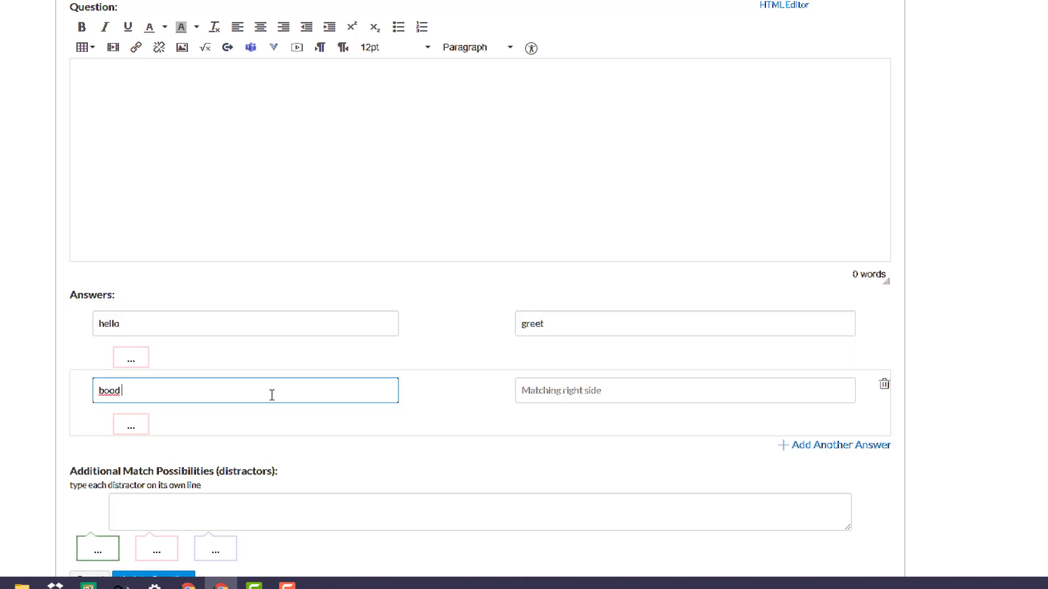
key(BackSpace)
key(BackSpace)
key(BackSpace)
key(BackSpace)
text(good bye)
click(606, 393)
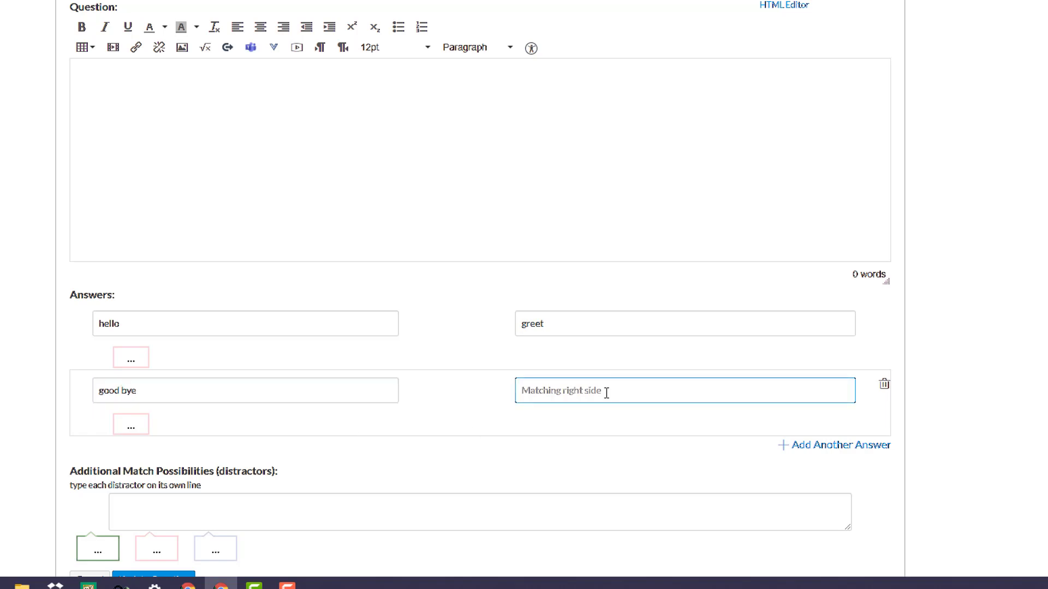
text(bye)
scroll(807, 451, down, 1)
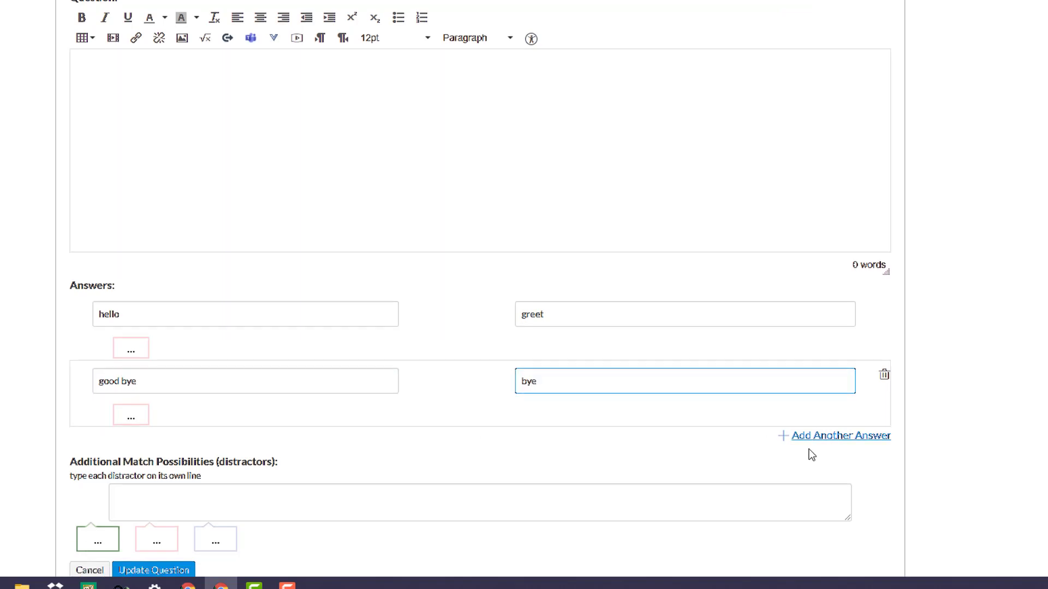
click(162, 516)
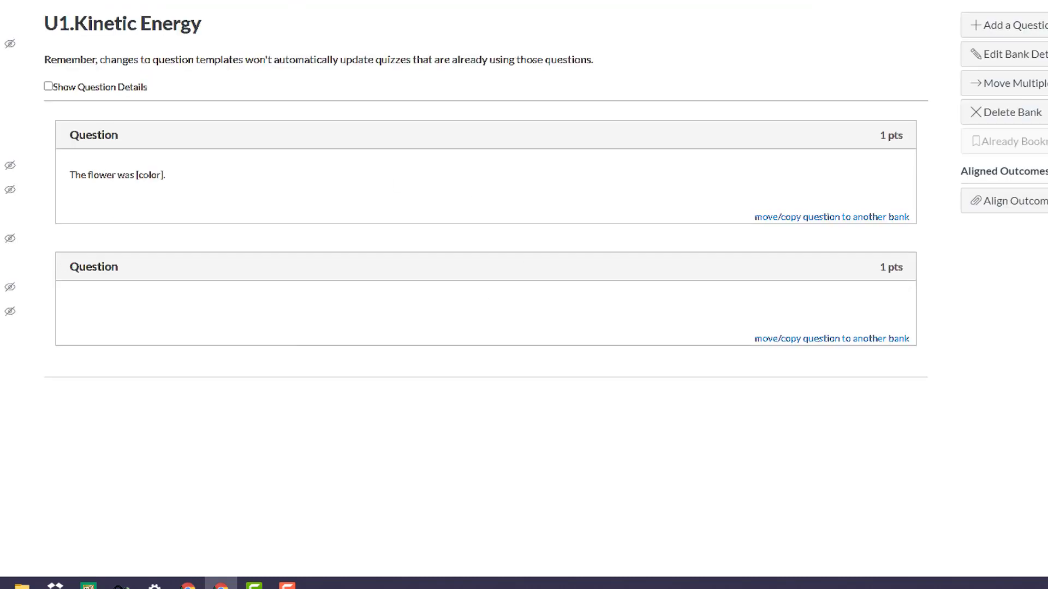
Step: Start another question in the bank, set its type to Numerical Answer and review its question and answer fields
click(1018, 36)
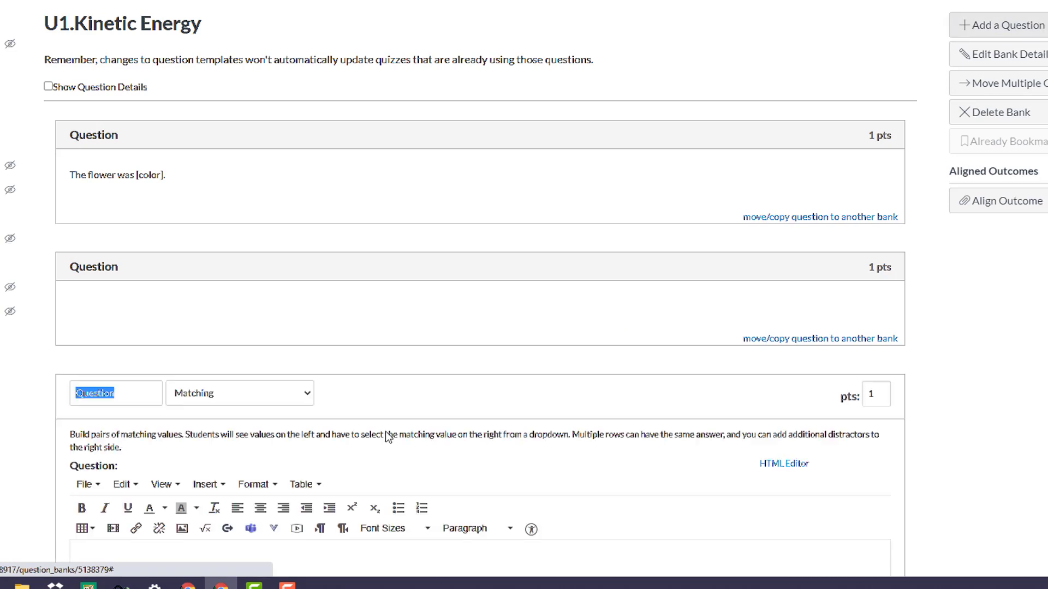
click(258, 396)
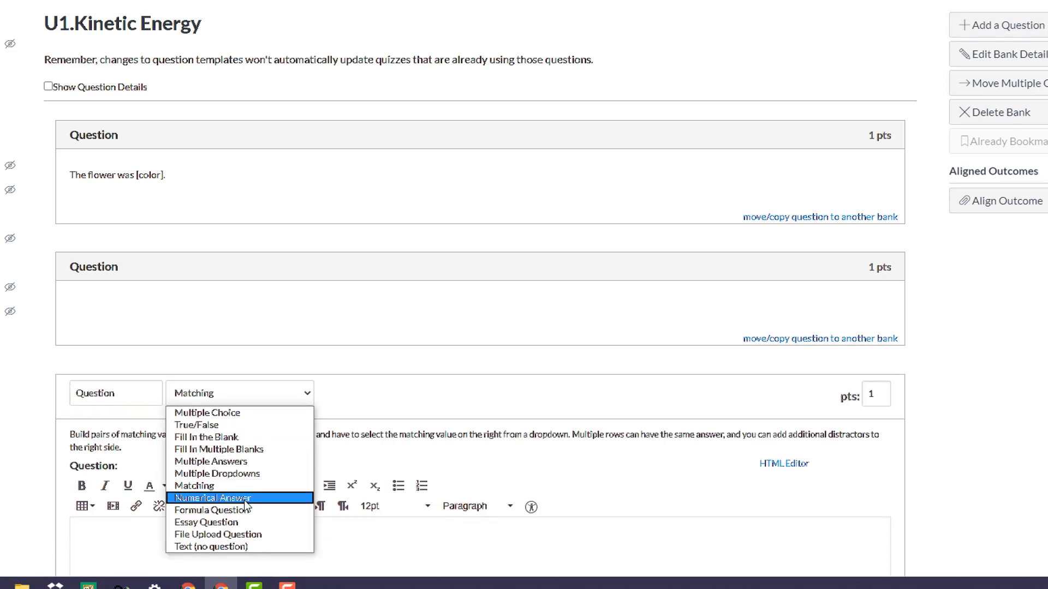
click(247, 505)
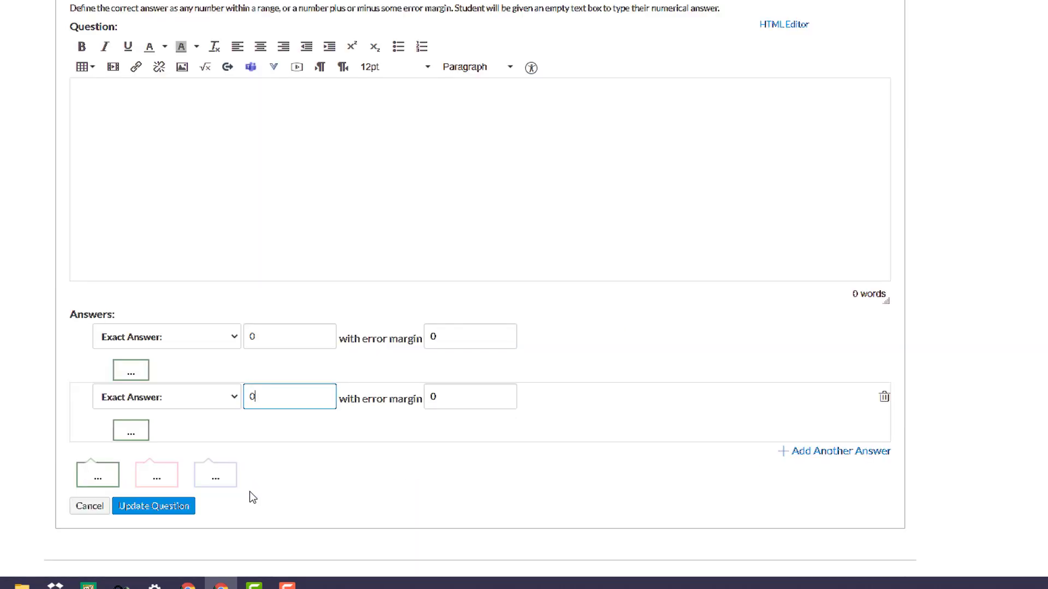
scroll(330, 283, up, 4)
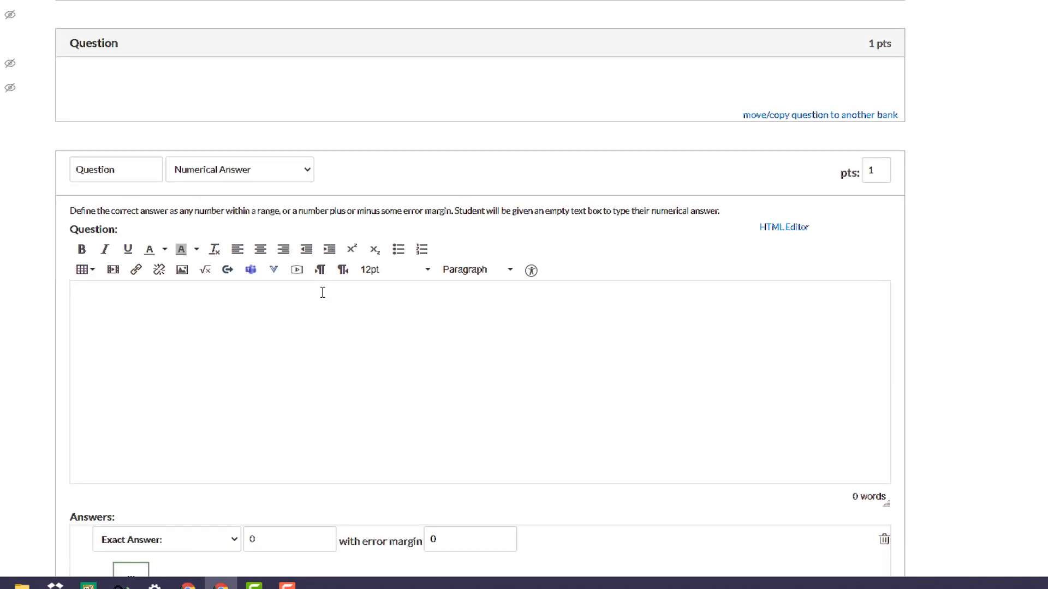
Step: Try the Text (no question) type and go to its empty message text area
click(278, 172)
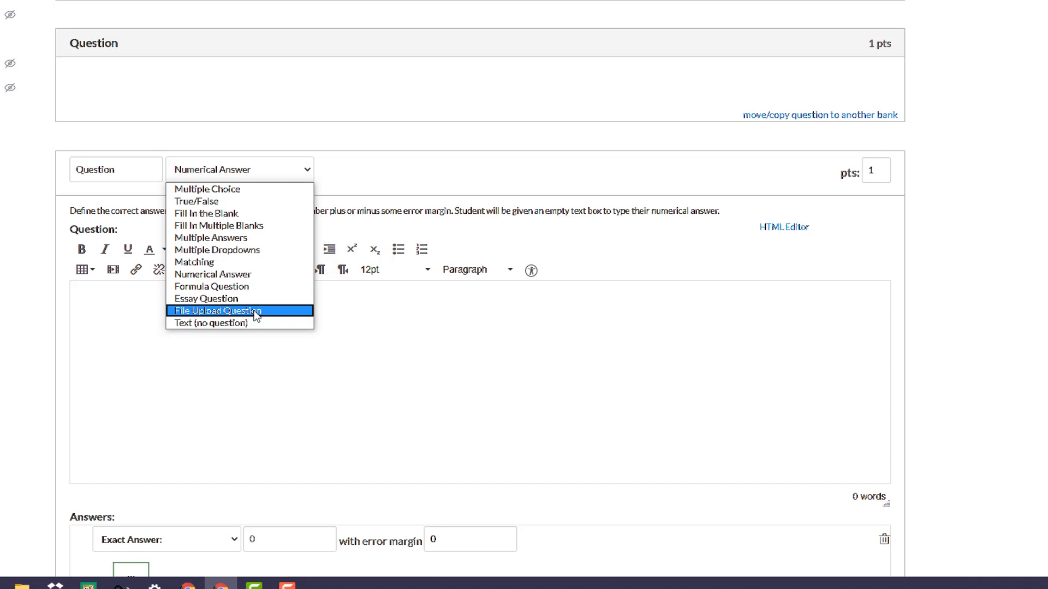
click(243, 323)
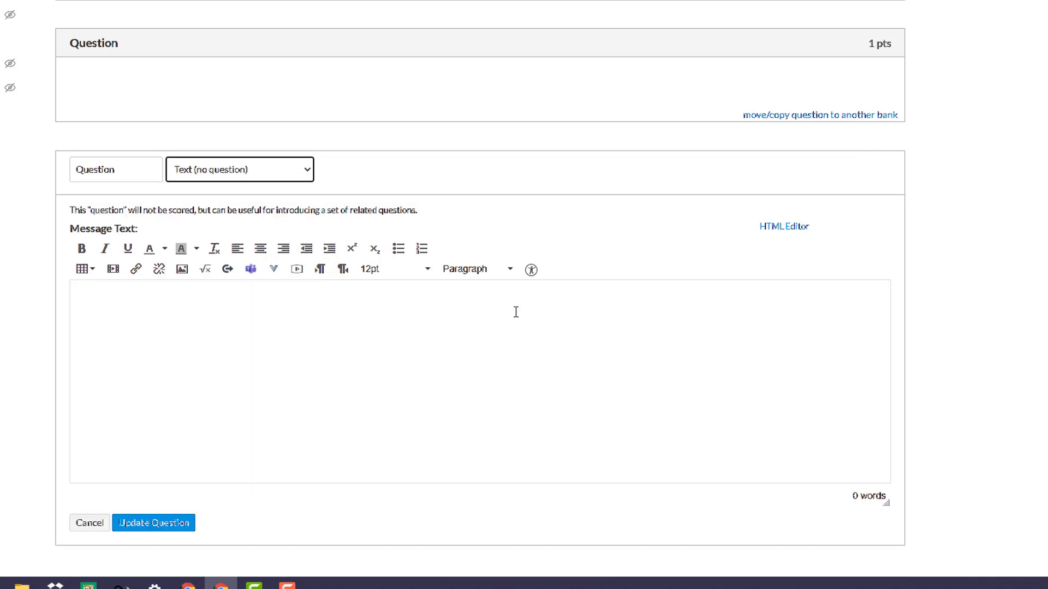
click(277, 295)
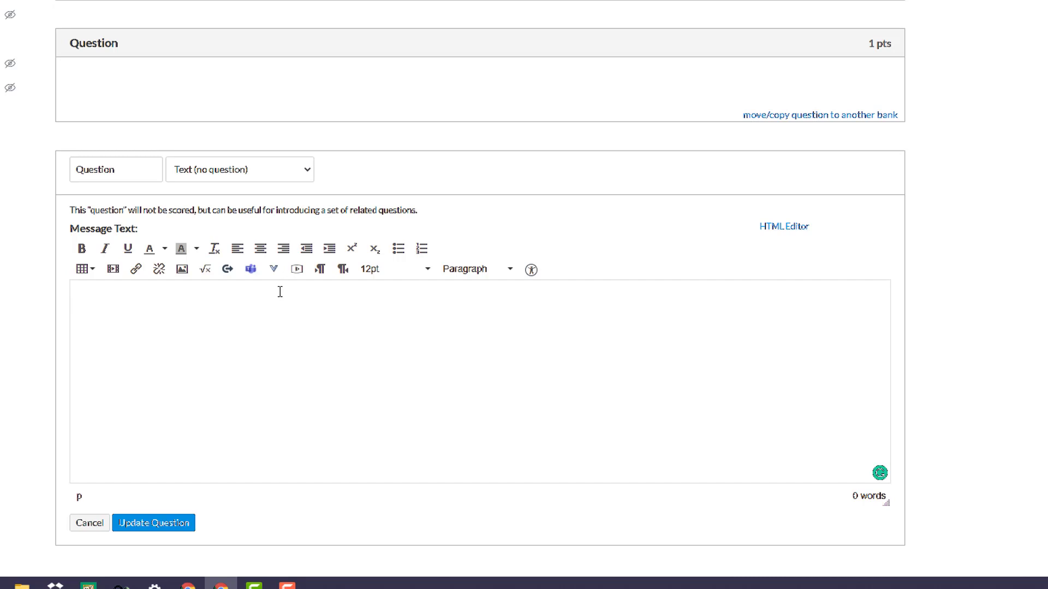
Step: Change the question type to Formula Question and go to its empty question text area
click(251, 170)
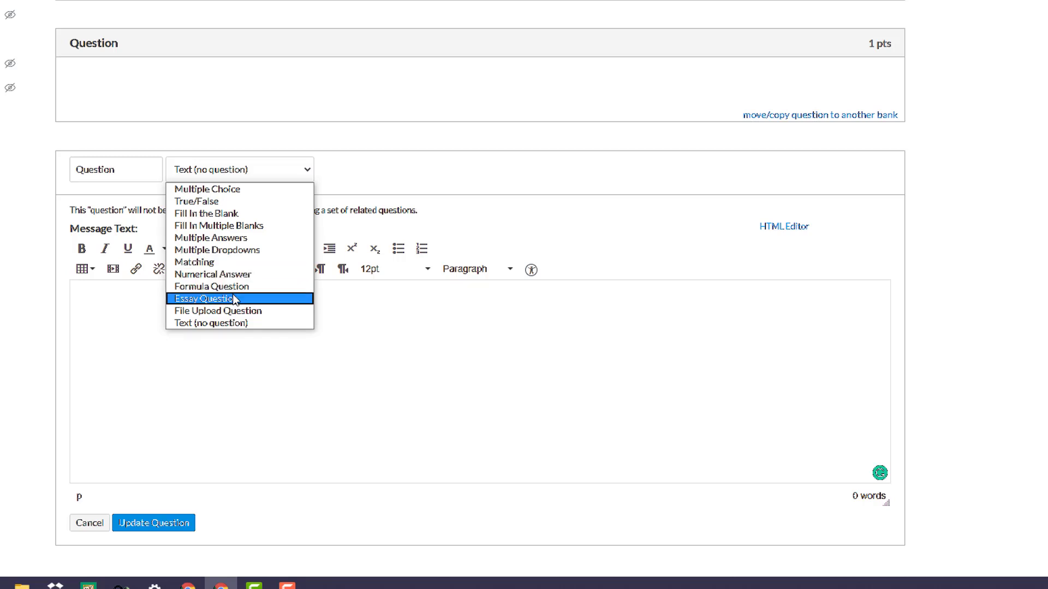
click(280, 296)
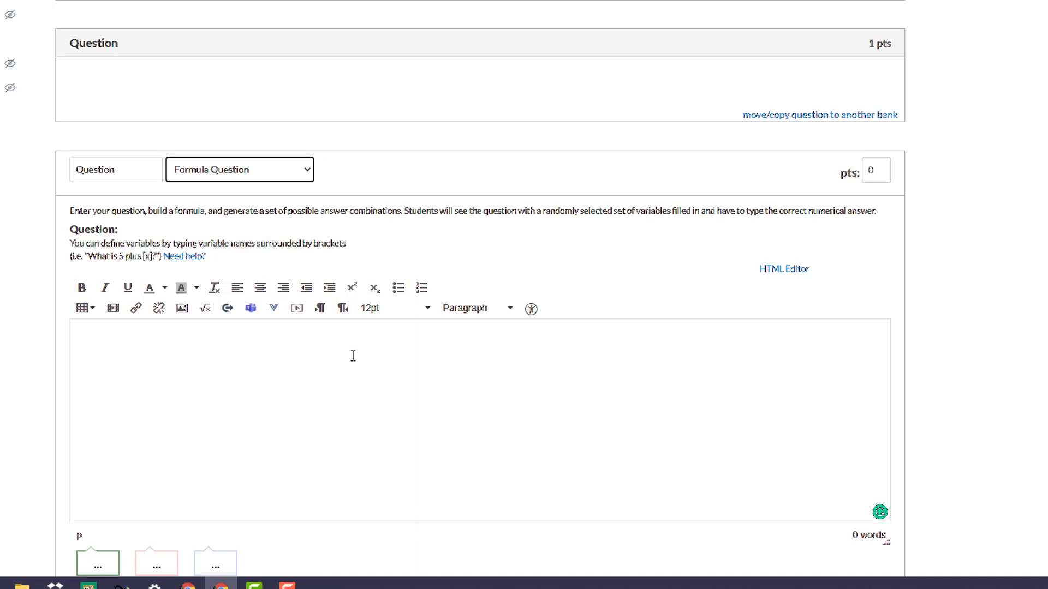
scroll(353, 356, down, 1)
click(246, 288)
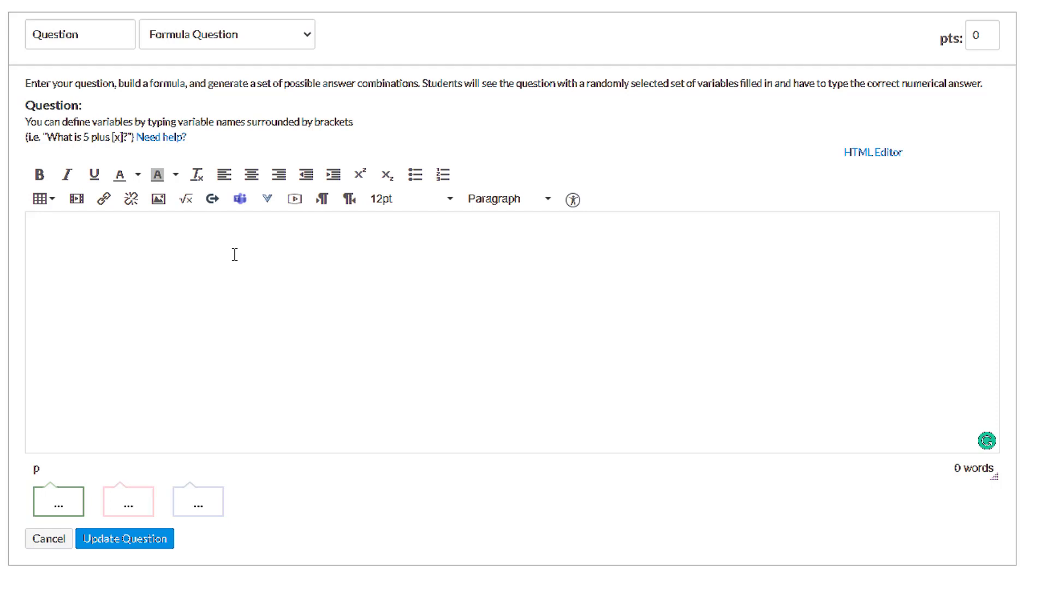
Step: Enter the question "What volume of the cube if the length is [l] and the width is [w] and the height is [h]?"
text(What)
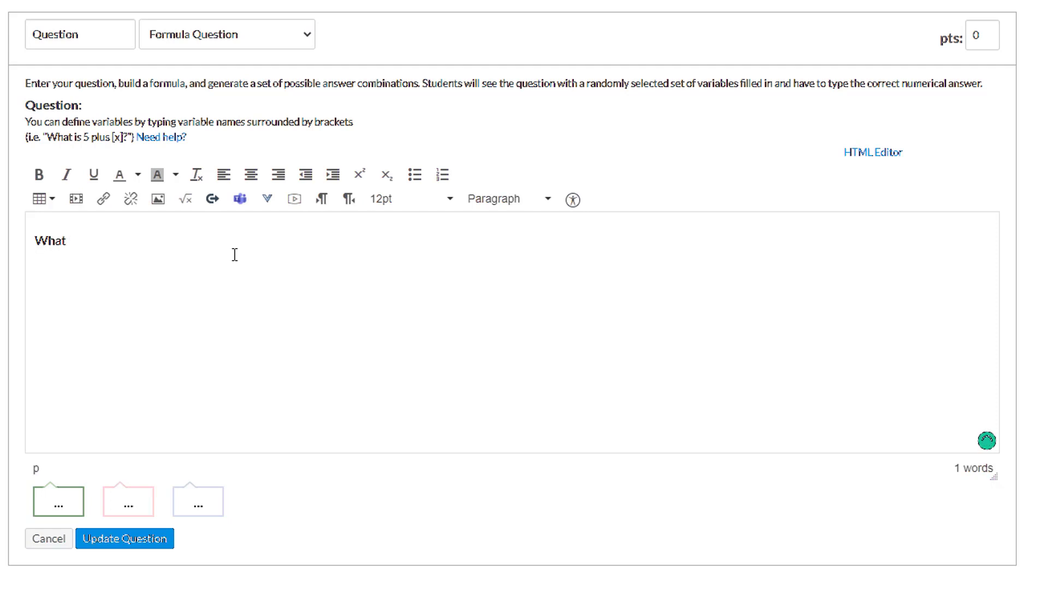
text( volume of the cube)
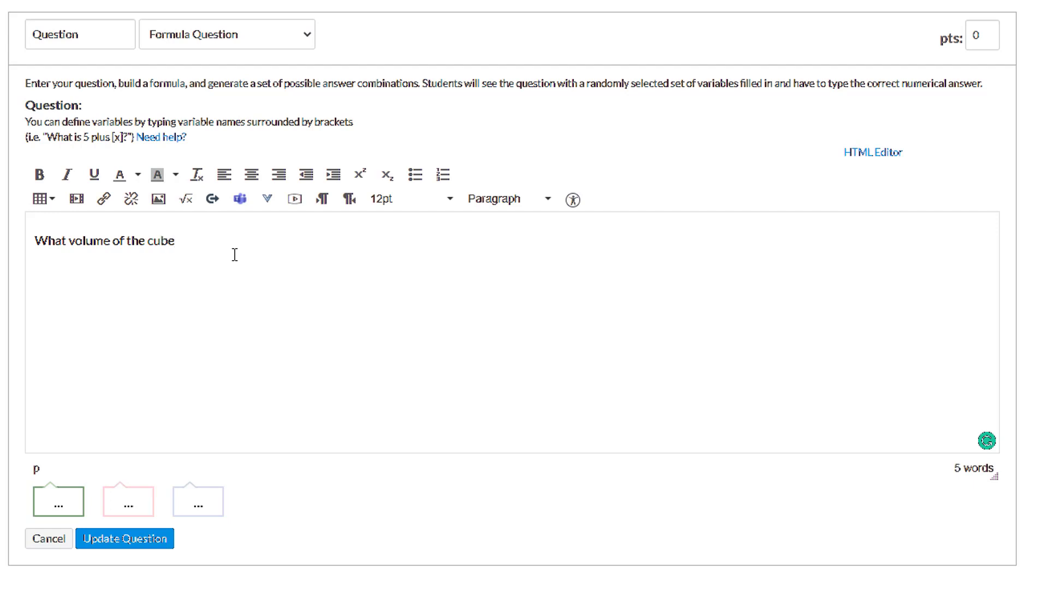
text( if the)
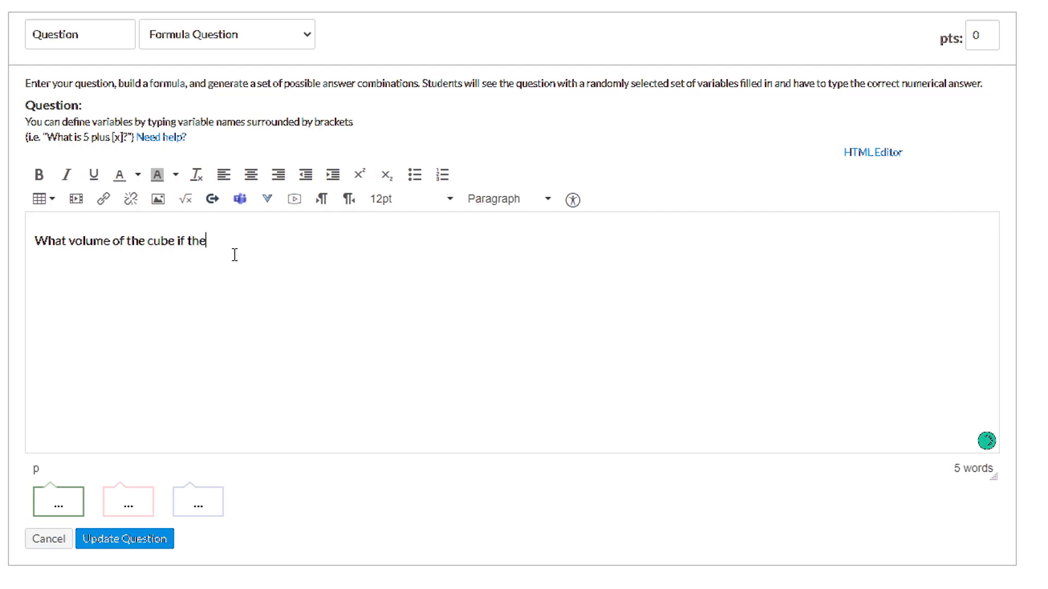
text( [l)
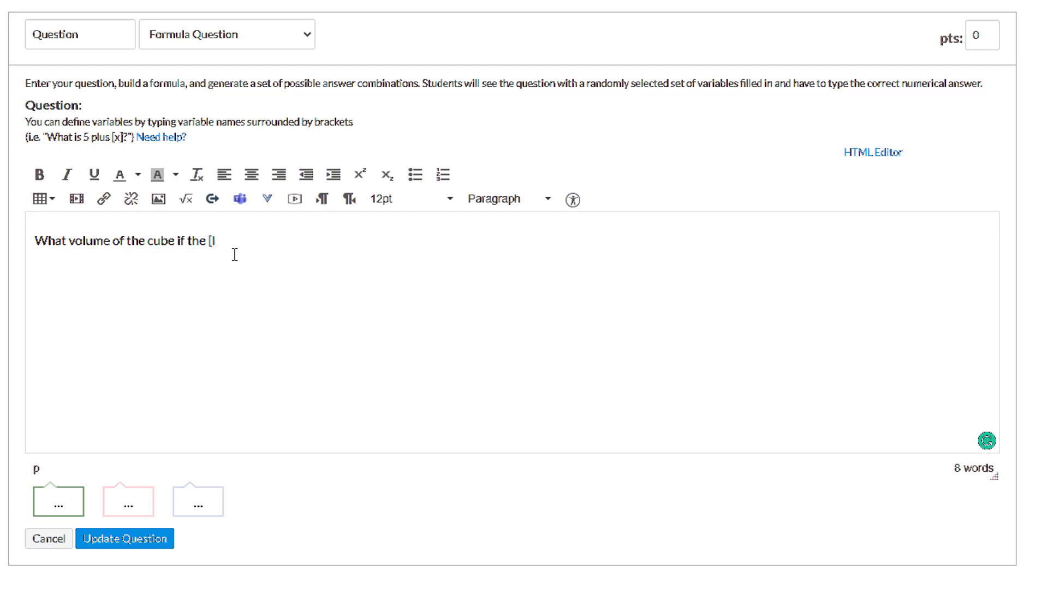
text(] is)
key(BackSpace)
key(BackSpace)
key(BackSpace)
key(BackSpace)
key(BackSpace)
key(BackSpace)
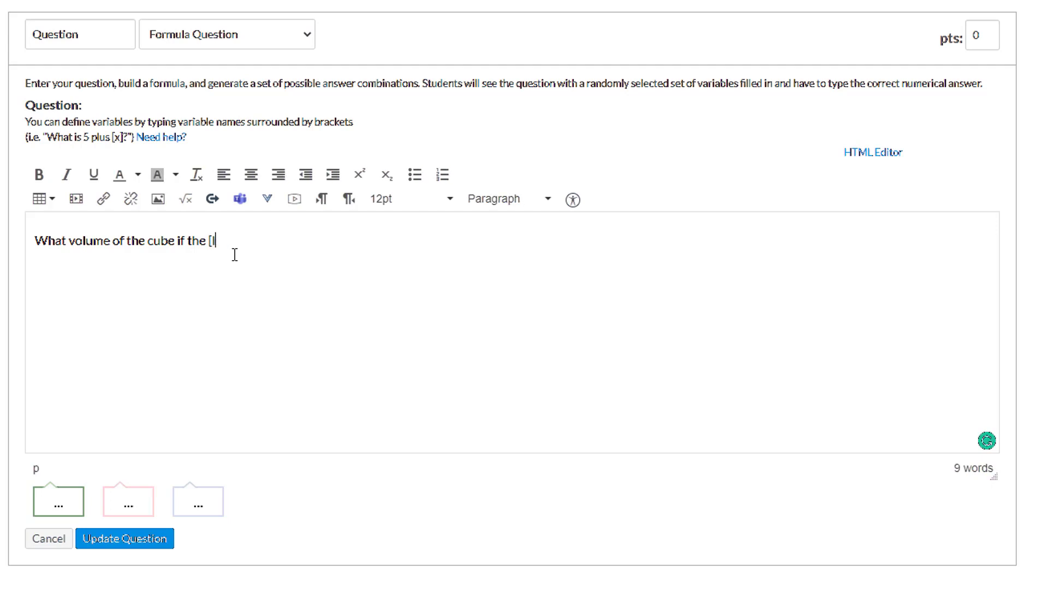
text(length is [l])
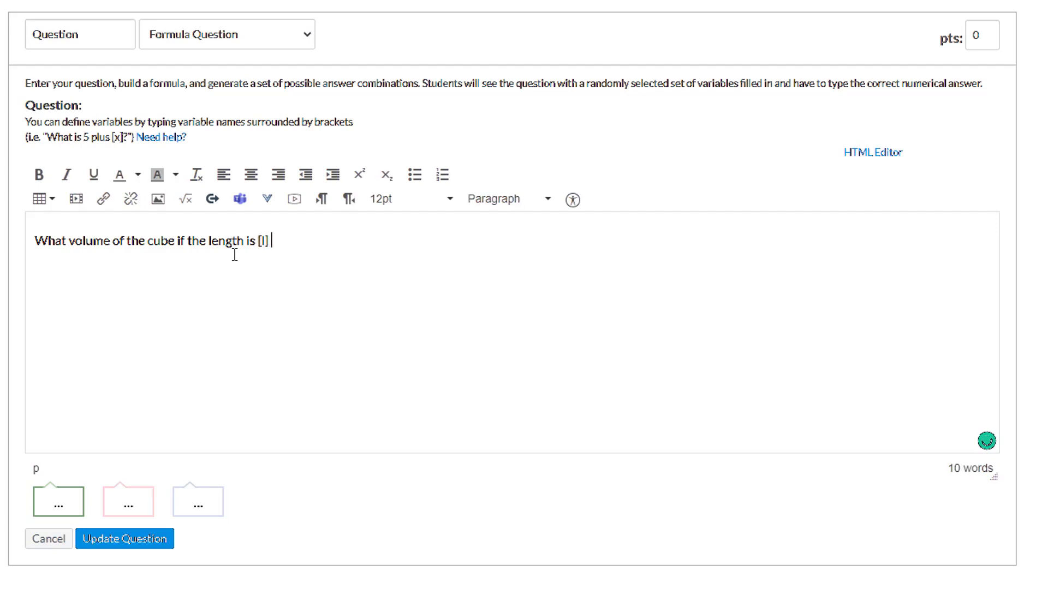
text( and the width)
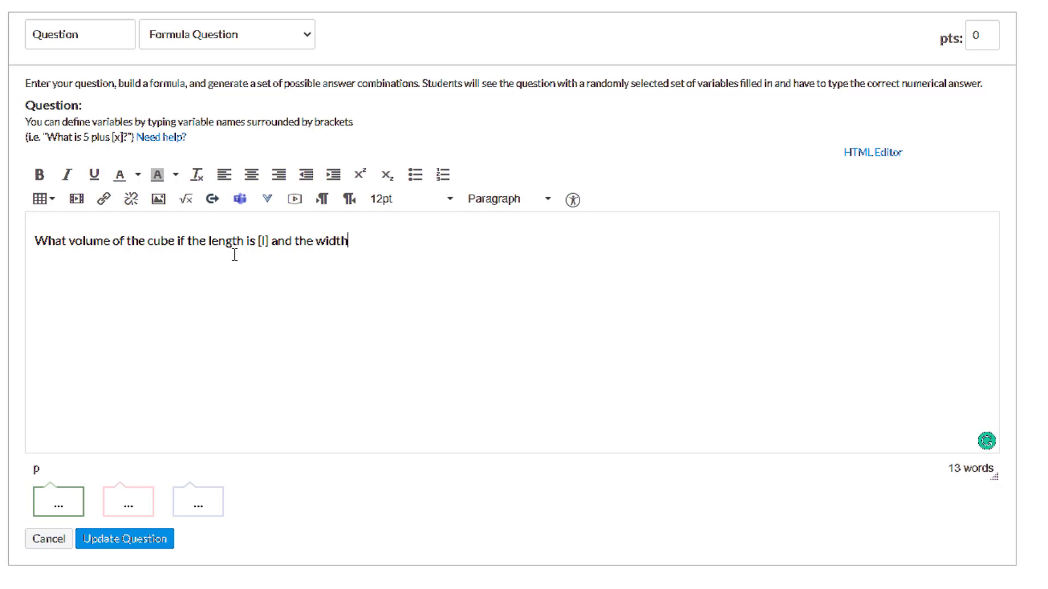
text( is [w] and the )
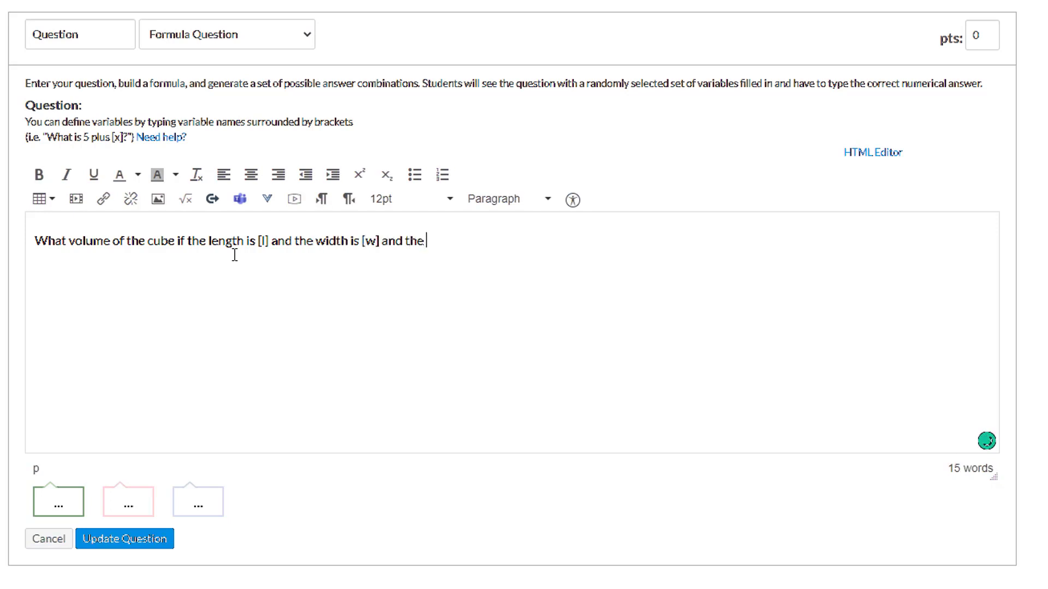
text(height is [h])
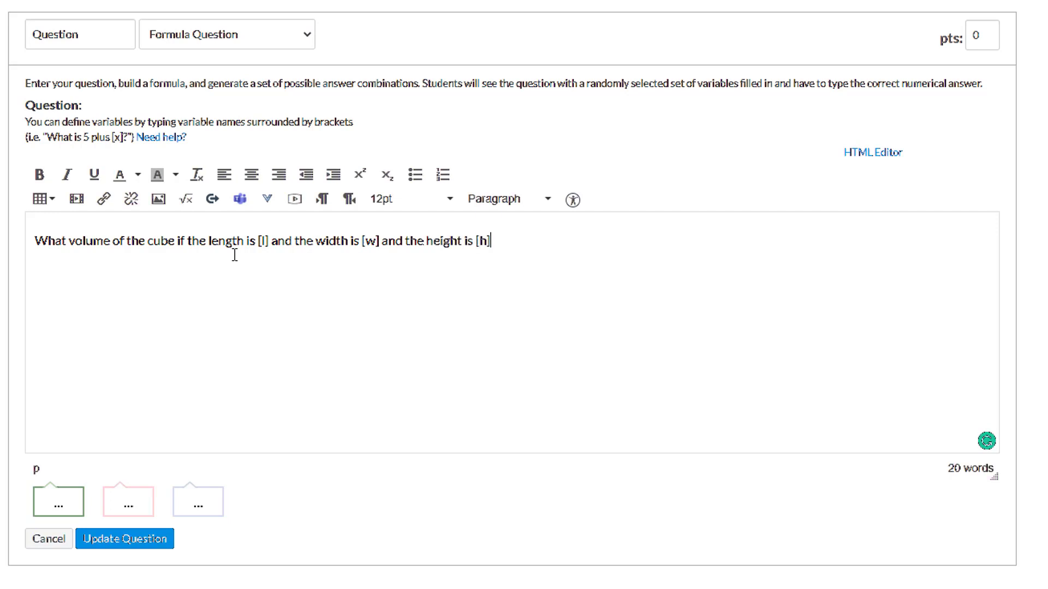
text(?)
scroll(276, 342, down, 1)
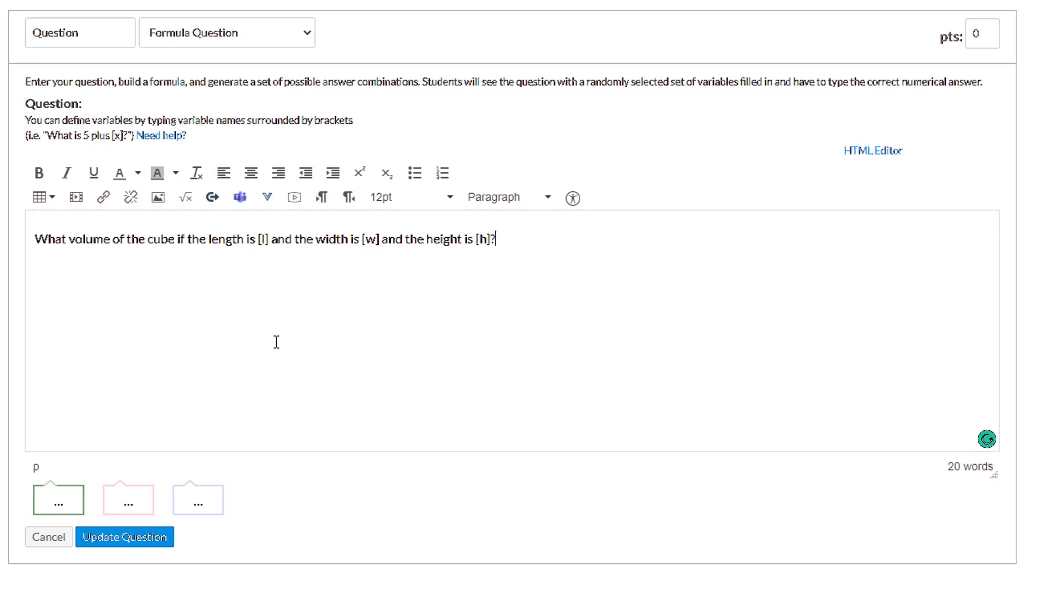
click(492, 222)
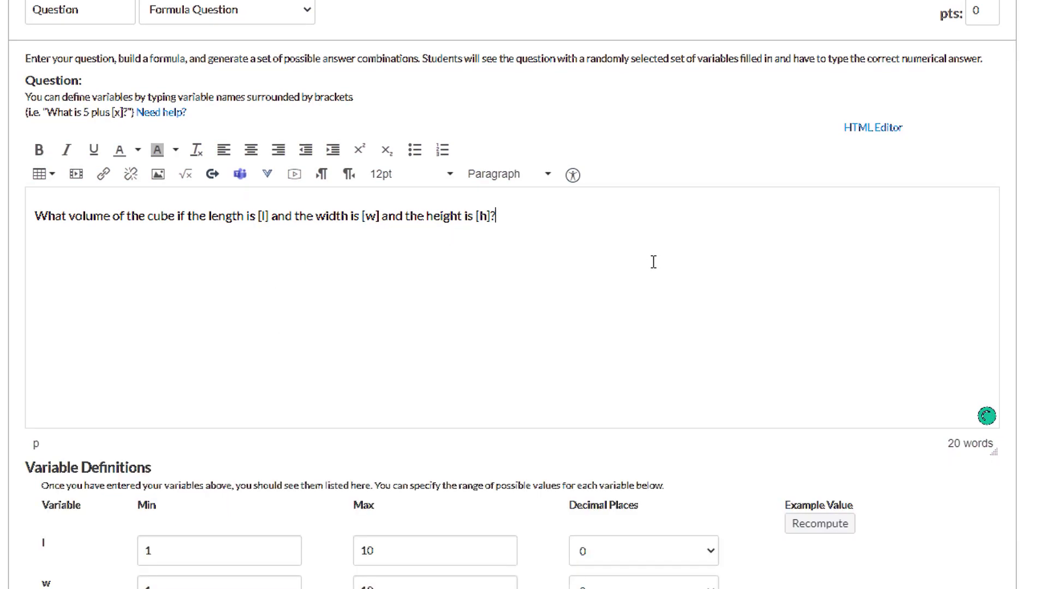
Step: Set the maximum of variable l to 100 and the range of variable w to 10 through 20
scroll(662, 240, down, 3)
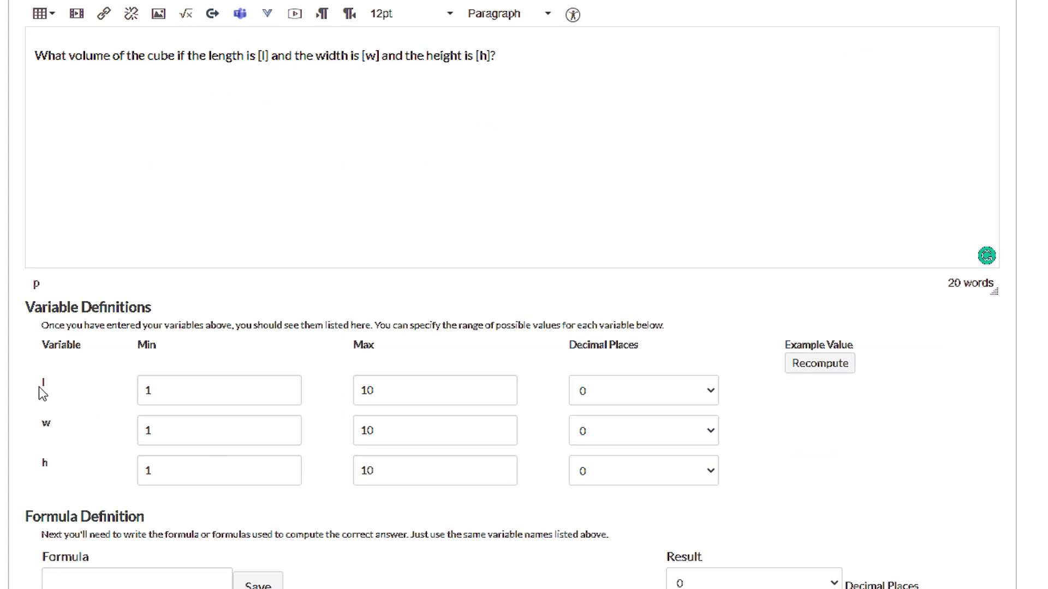
click(399, 388)
key(BackSpace)
text(00)
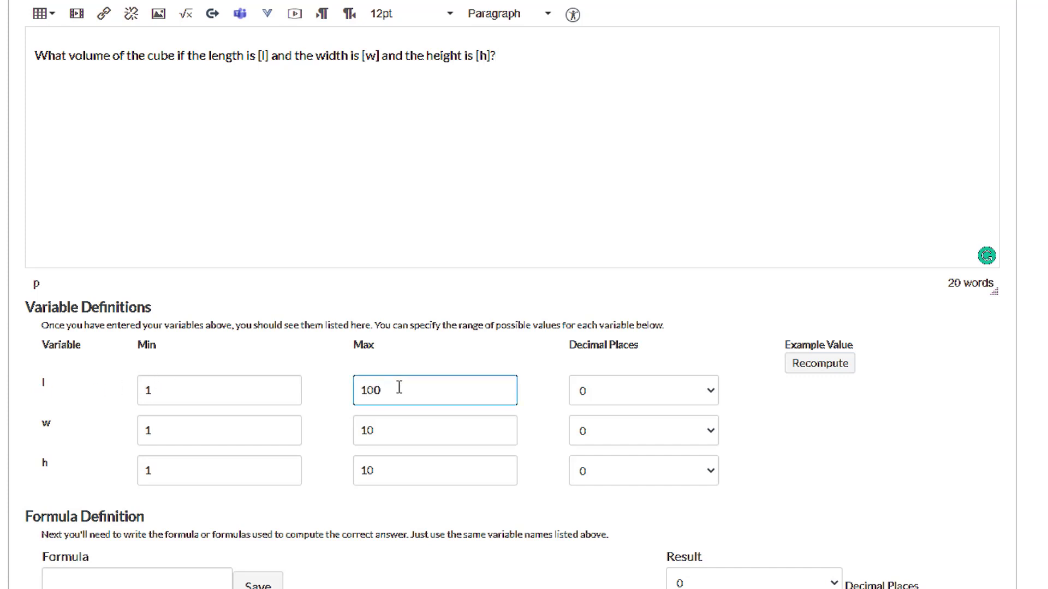
click(200, 433)
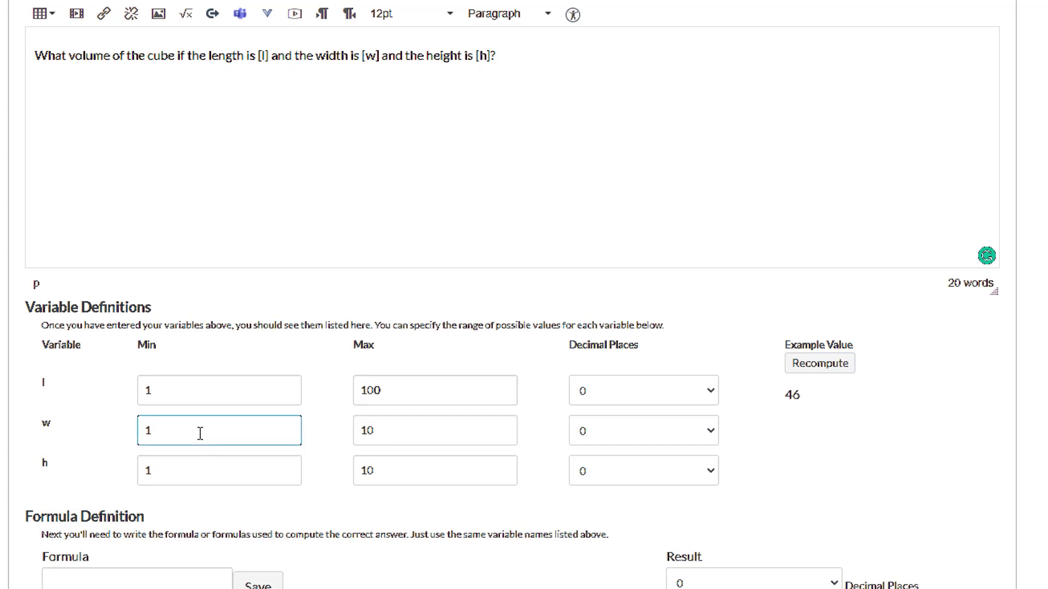
text(10)
click(408, 429)
key(BackSpace)
key(BackSpace)
text(20)
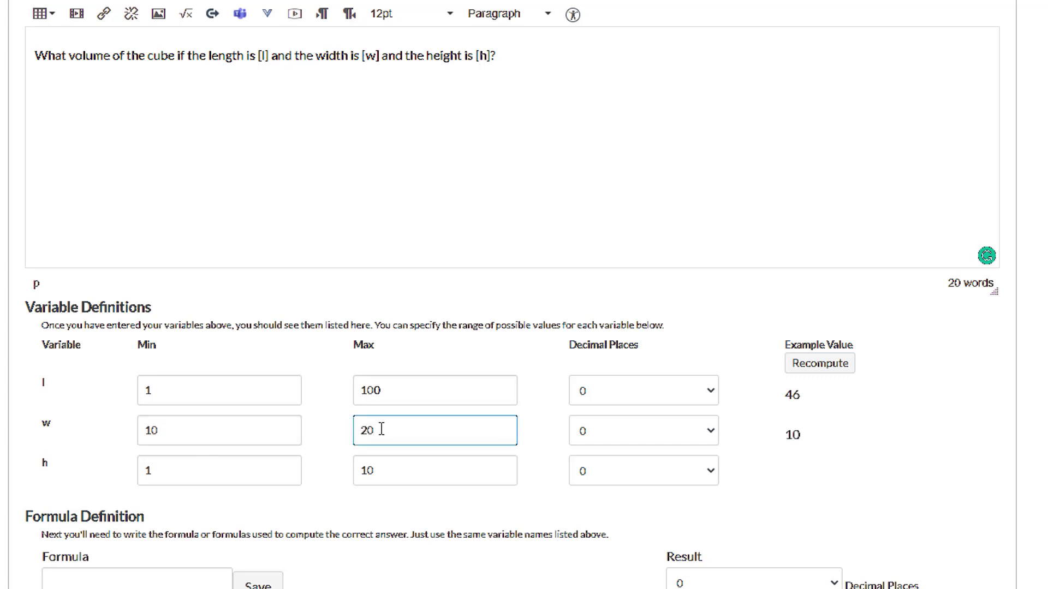
Step: Set the range of variable h to a minimum of 9 and a maximum of 15
click(216, 469)
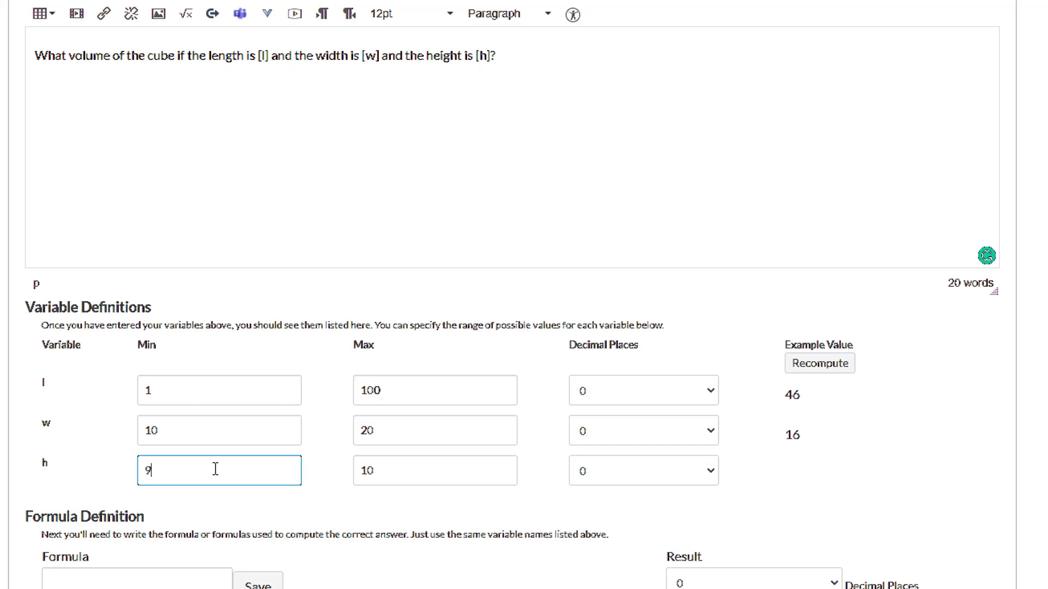
click(378, 469)
key(ctrl+a)
key(BackSpace)
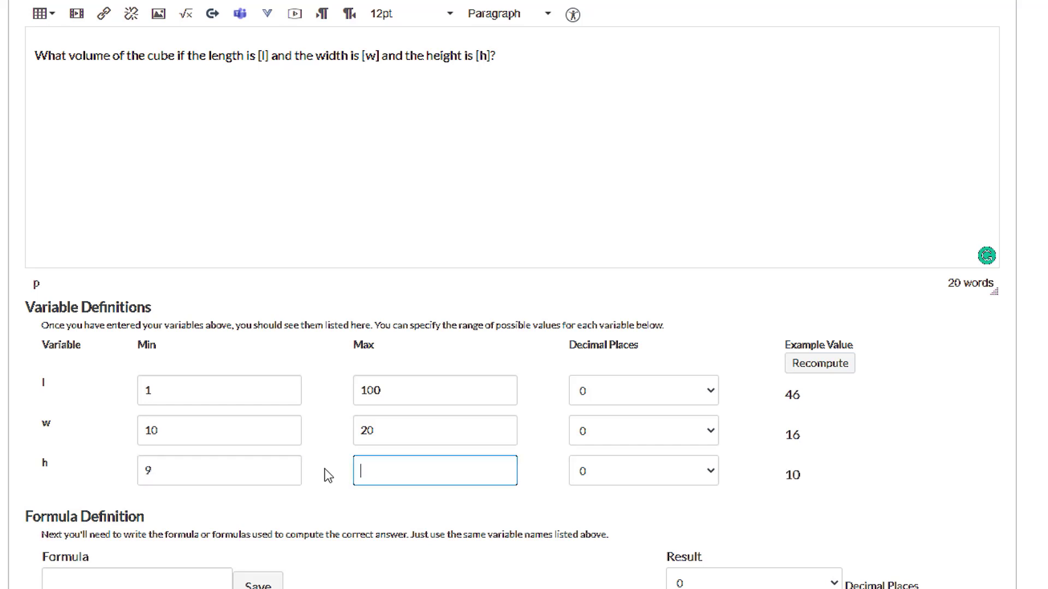
text(15)
Step: Try to define the answer formula as lxwxh, and delete that formula entry
scroll(658, 453, down, 3)
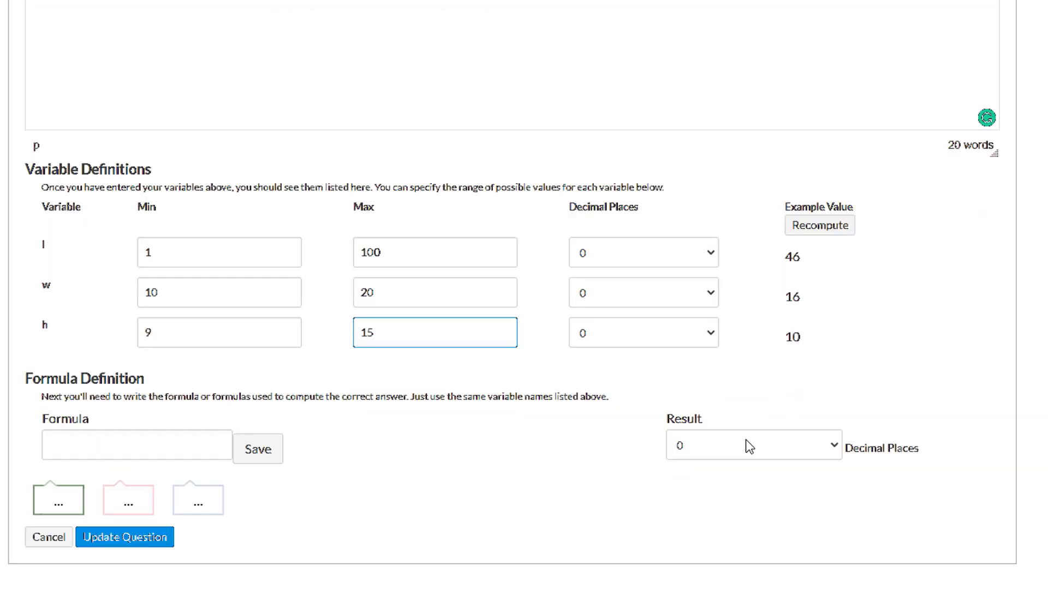
click(91, 423)
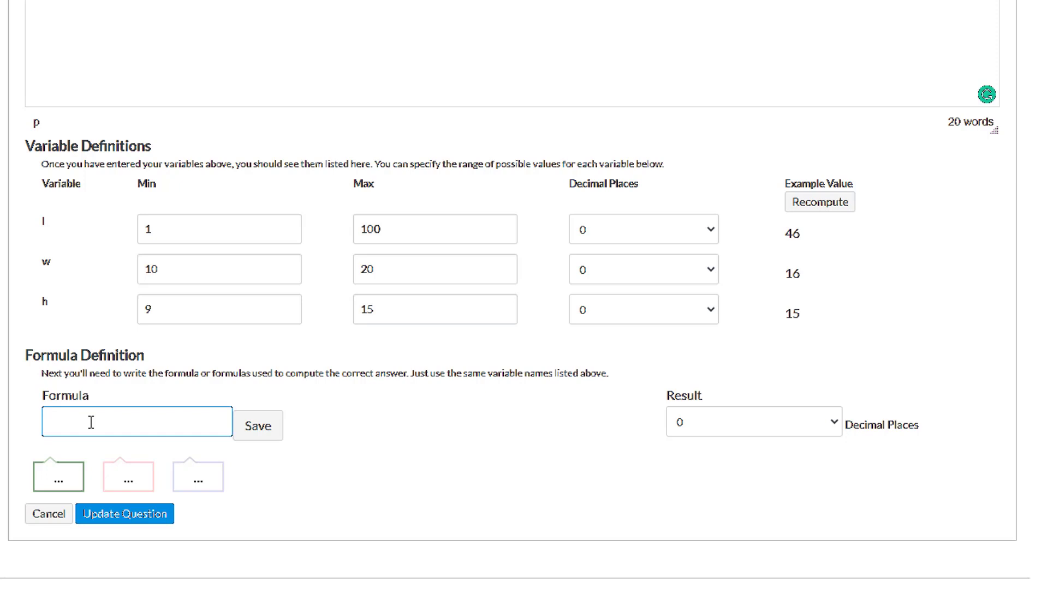
text(lxwxh)
click(262, 426)
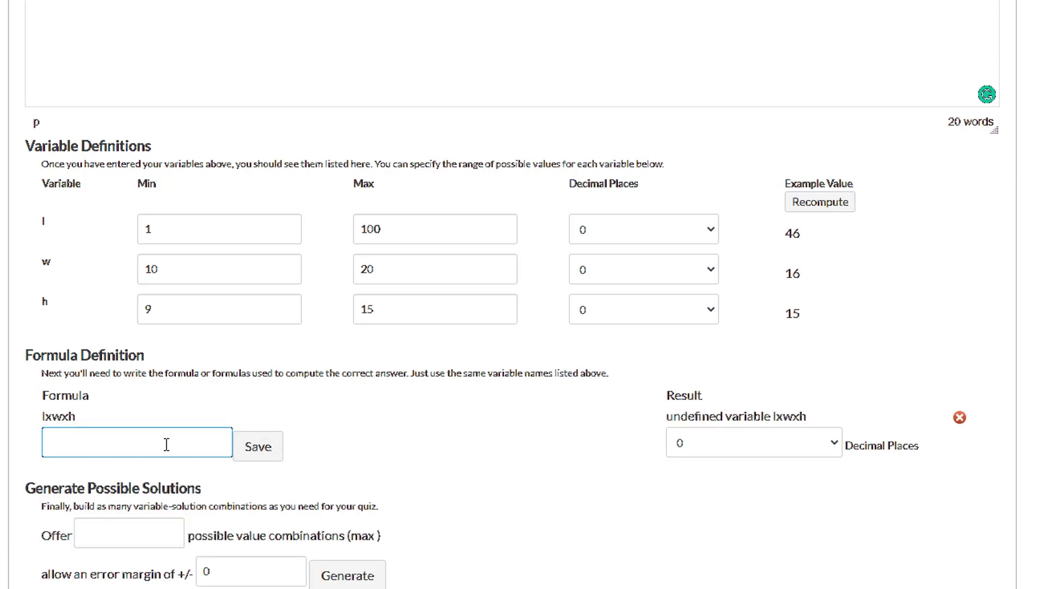
click(960, 418)
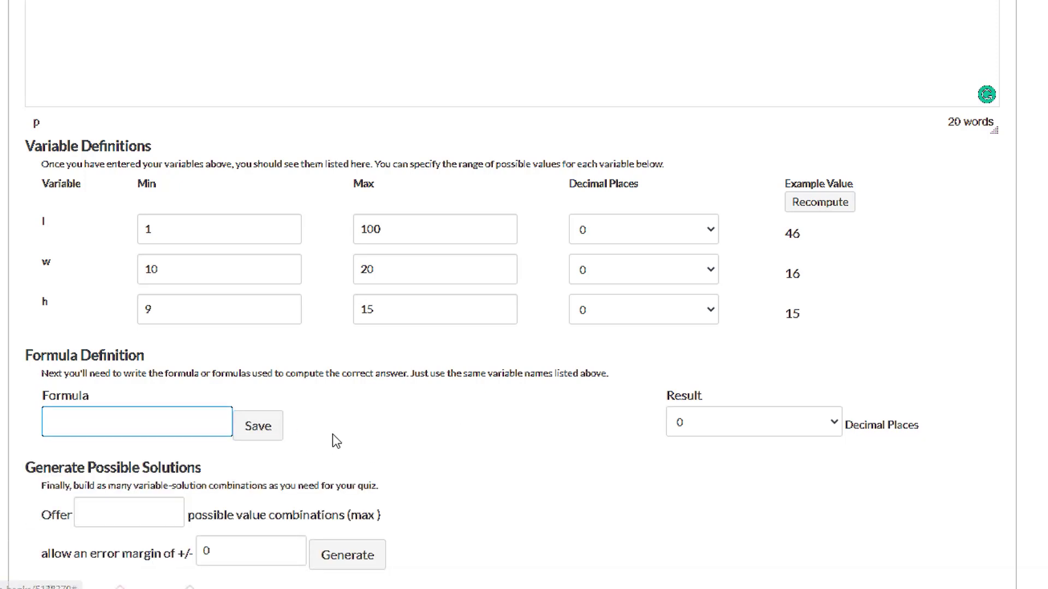
Step: Save l*w*h as the answer formula and generate 200 possible value combinations from it
text(l*w*h)
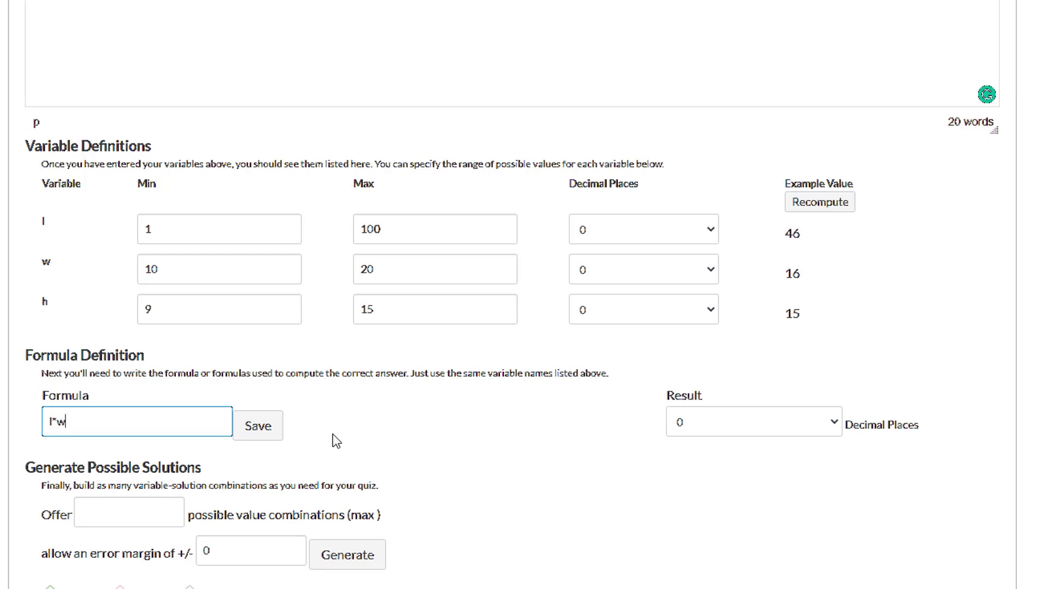
click(257, 428)
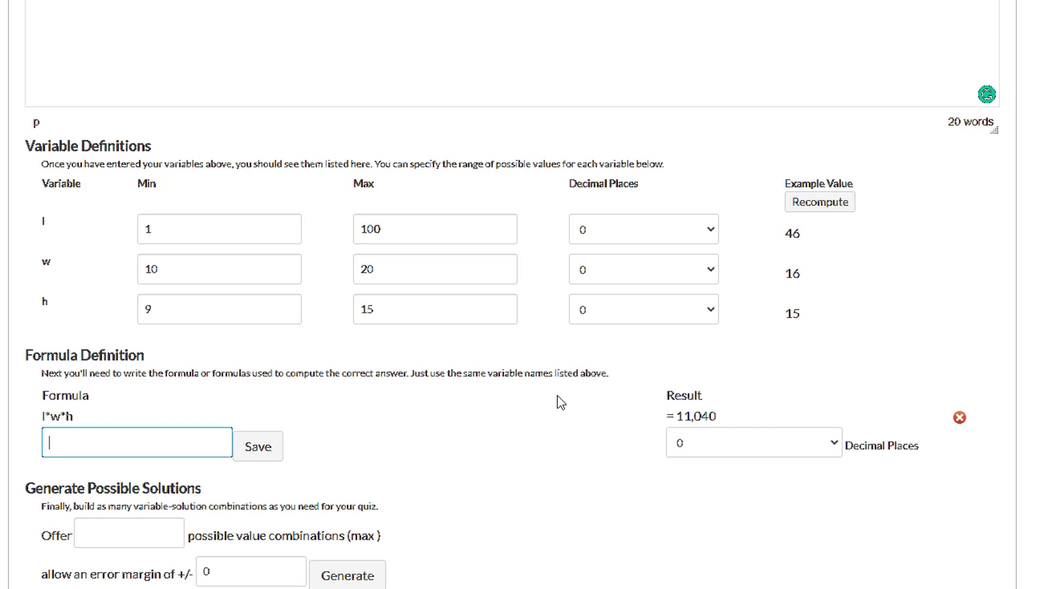
scroll(485, 415, down, 3)
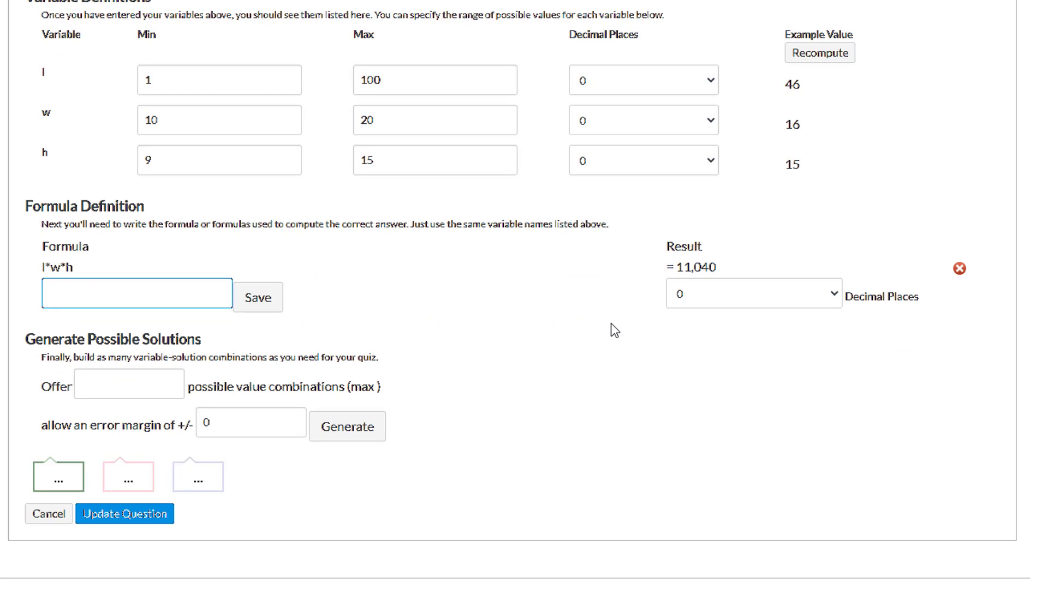
click(147, 387)
text(200)
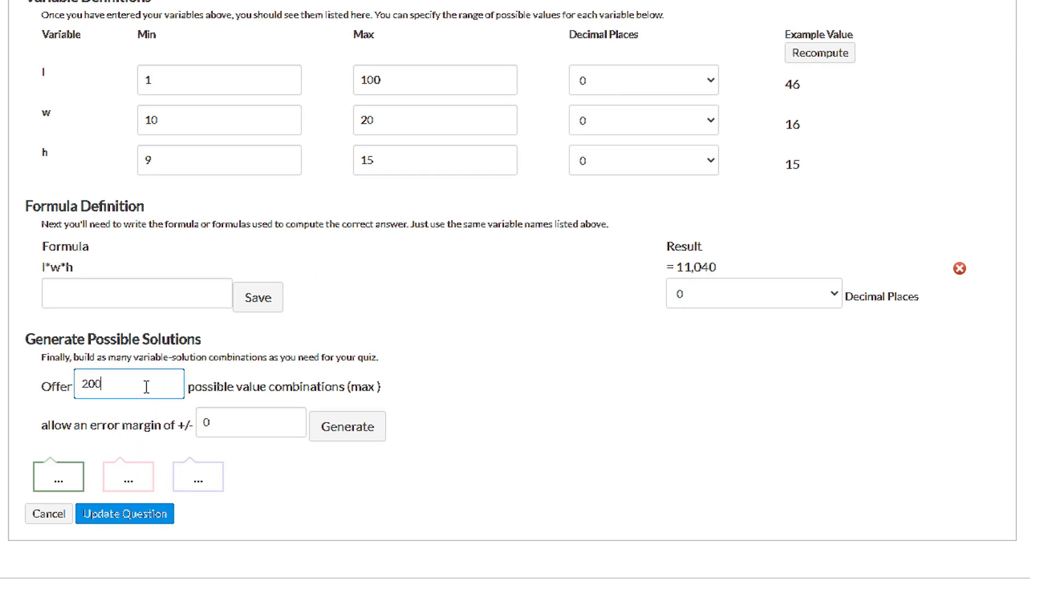
click(368, 434)
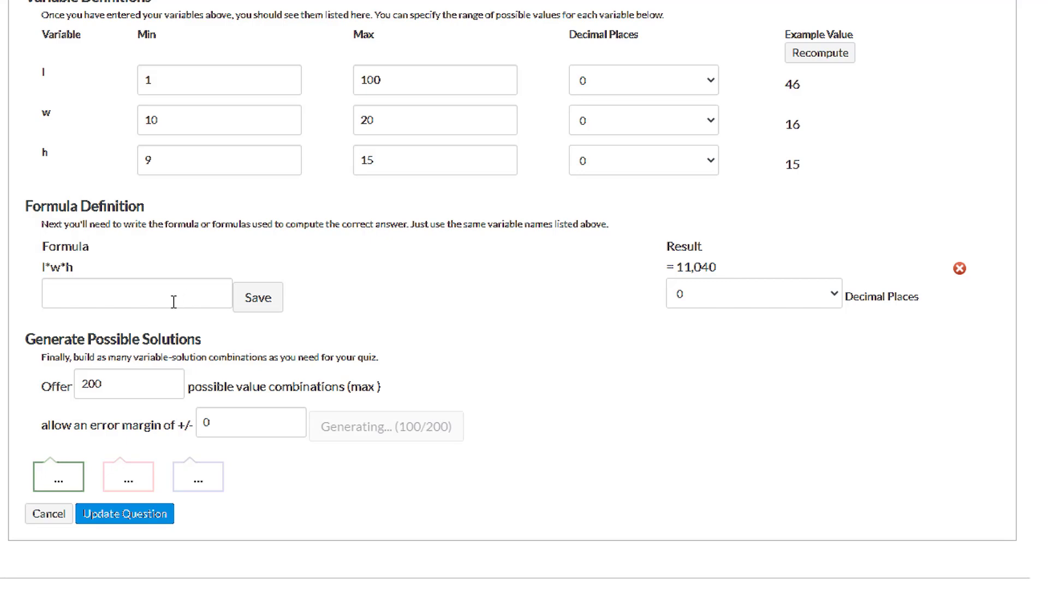
Step: Examine the list of helper functions in the help on quiz question formulas
scroll(427, 286, up, 7)
scroll(428, 291, up, 1)
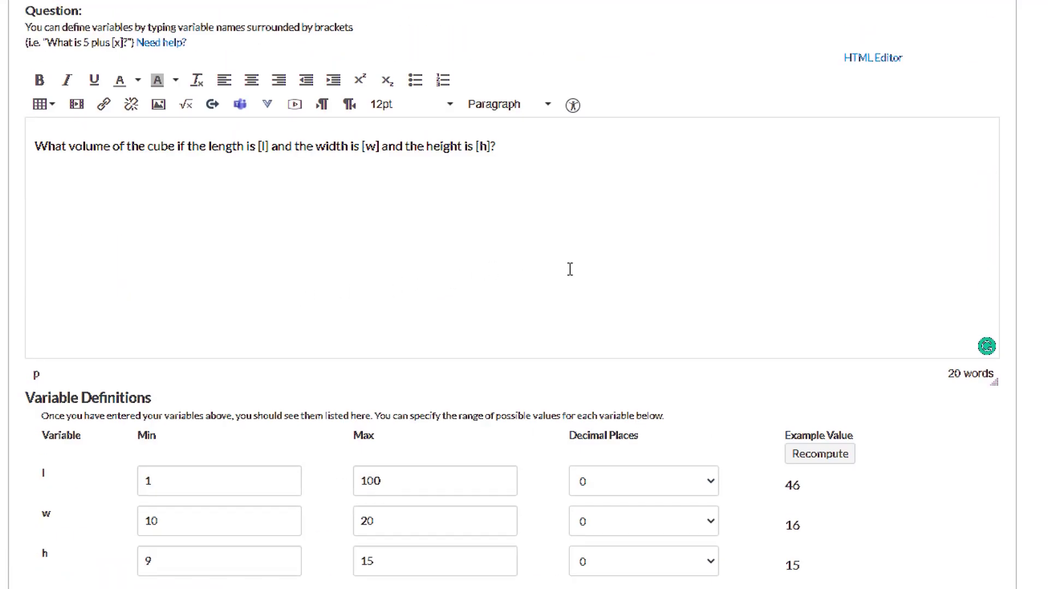
click(163, 43)
click(495, 116)
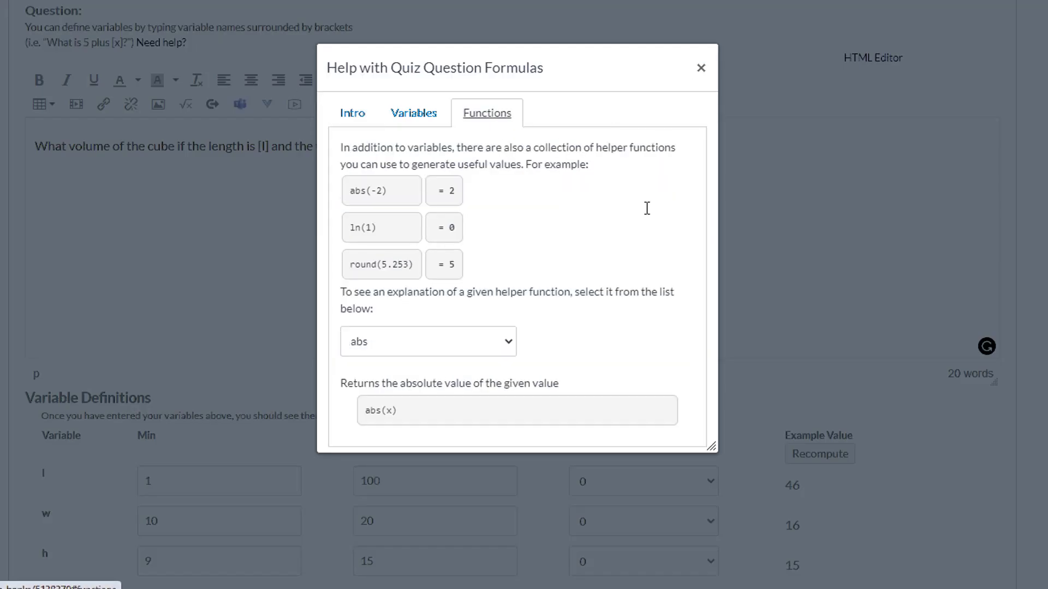
scroll(568, 310, down, 5)
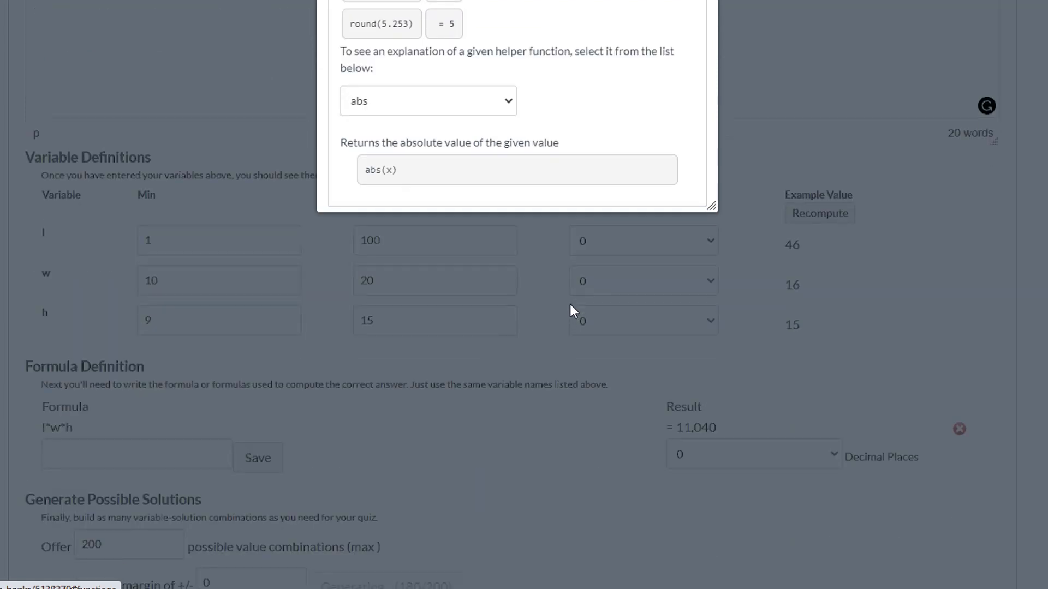
scroll(575, 295, up, 6)
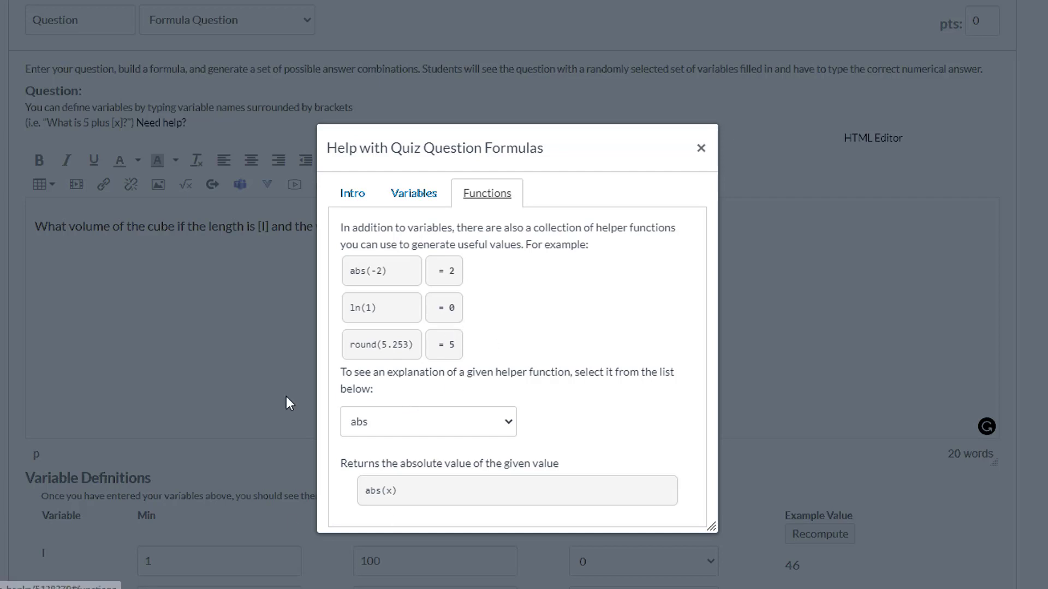
click(505, 429)
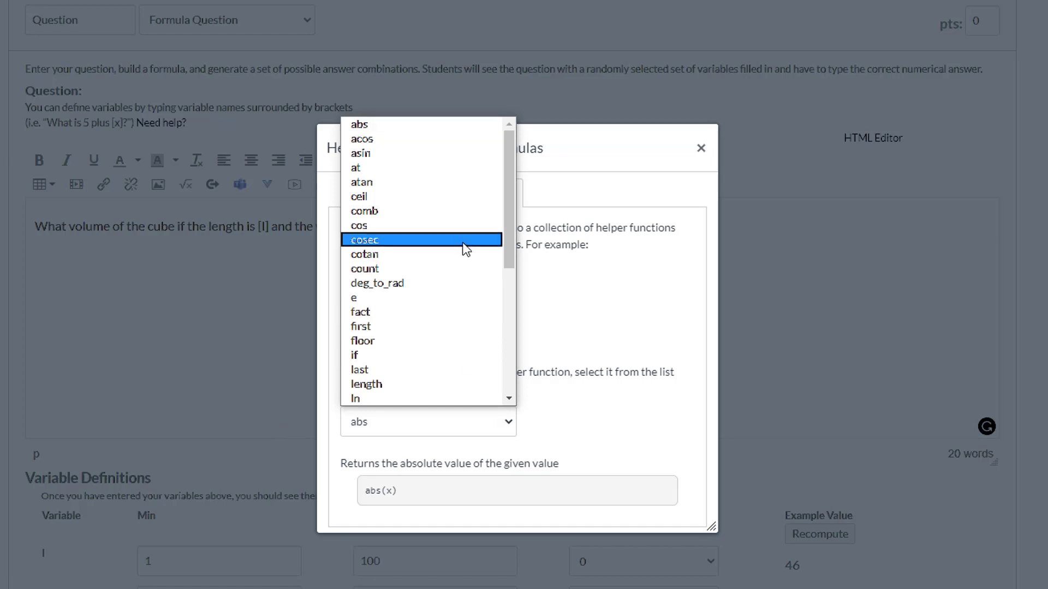
scroll(463, 240, down, 5)
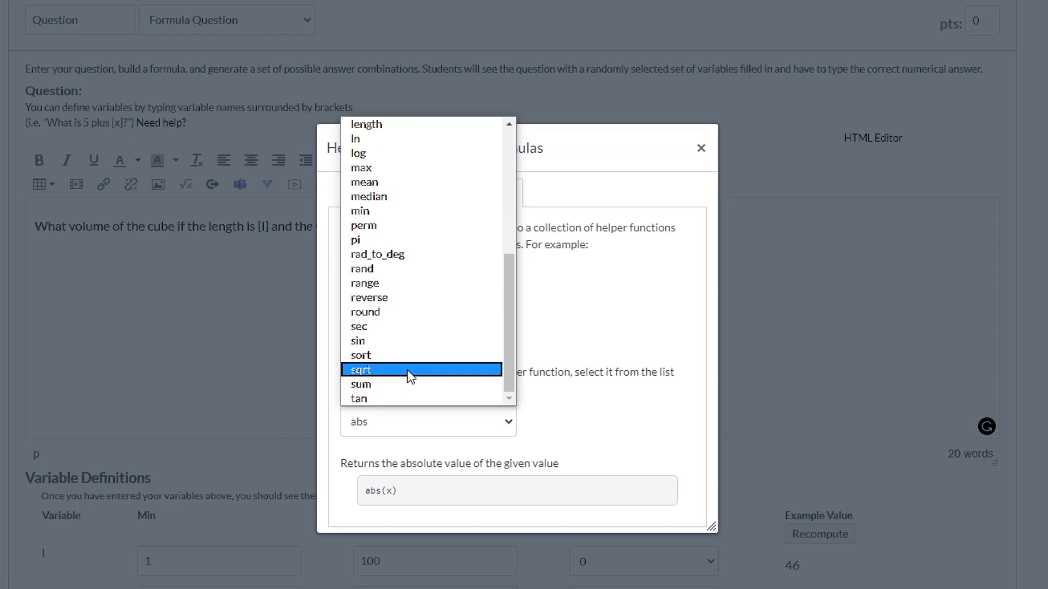
scroll(416, 374, up, 5)
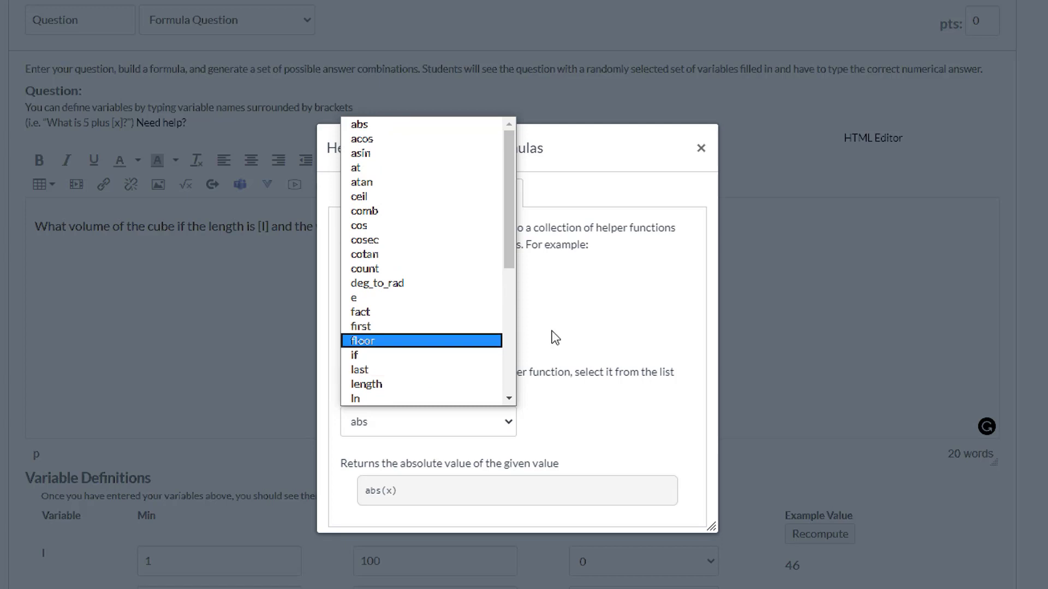
click(588, 323)
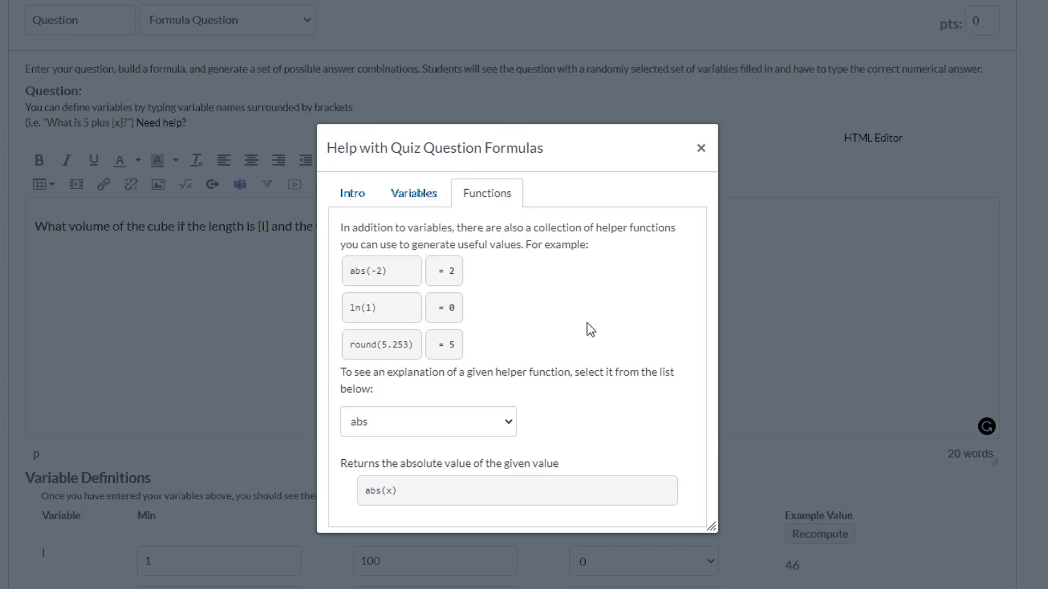
click(700, 148)
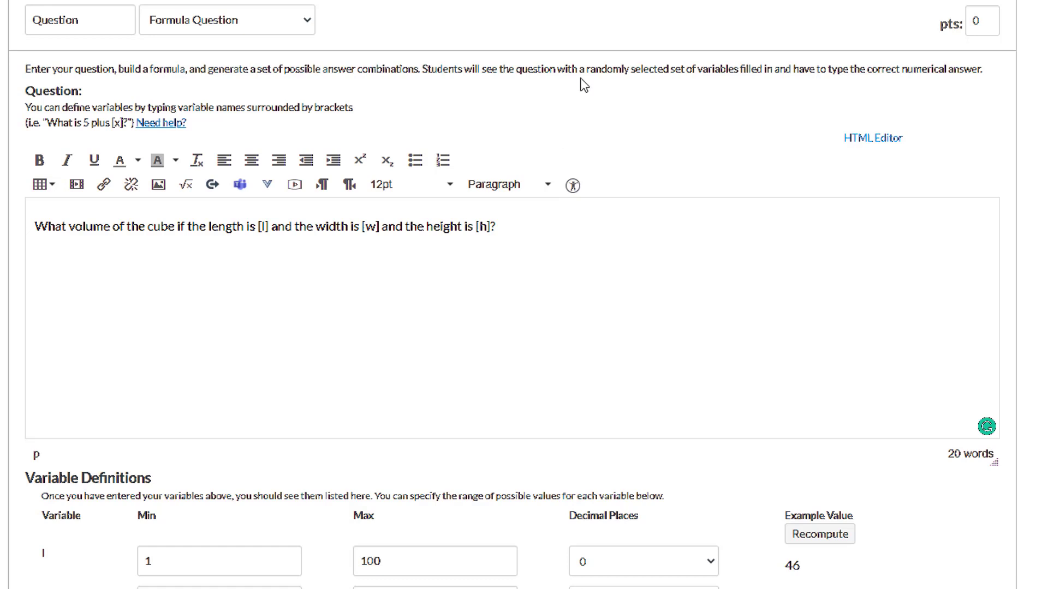
Step: Save the formula question about the cube's volume to the question bank
click(511, 228)
scroll(650, 322, down, 3)
scroll(955, 339, down, 7)
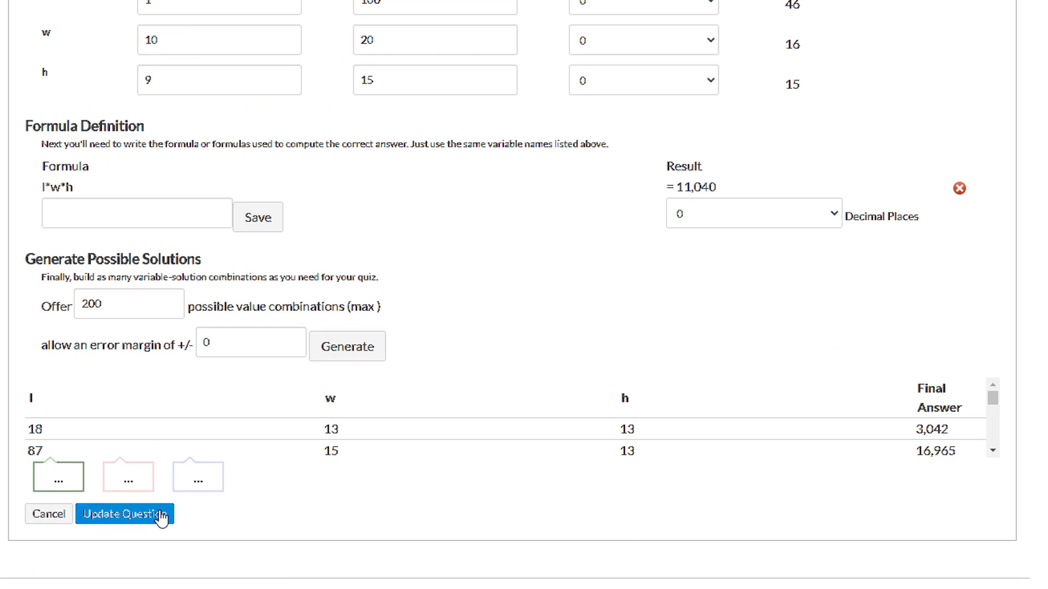
click(131, 522)
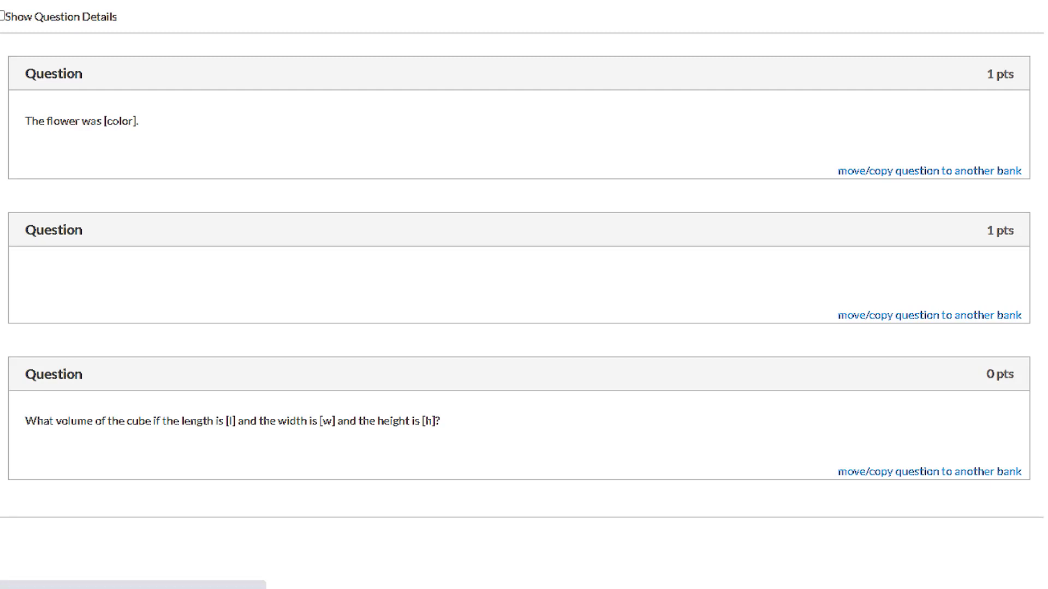
Step: Create a new quiz in the Practice course and title it U1.Q1.Kinetic Energy
click(83, 338)
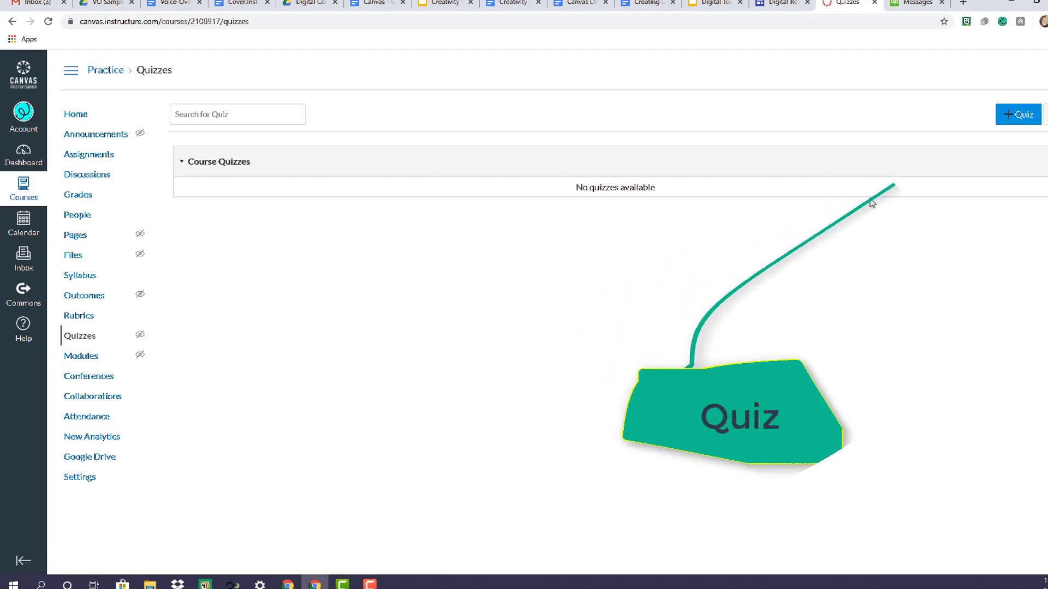
click(1019, 116)
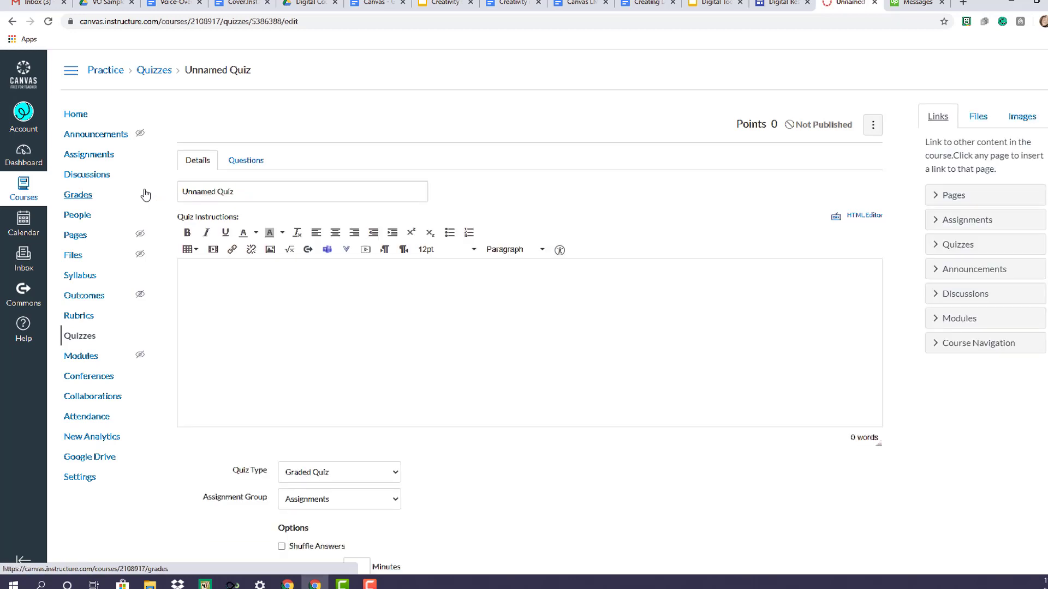
drag(243, 191, 170, 190)
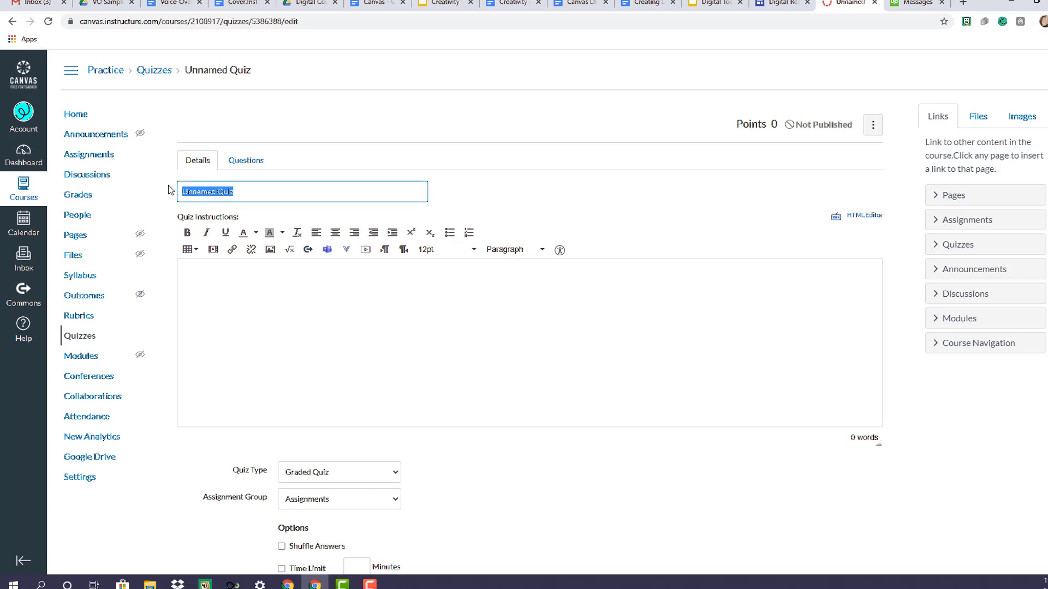
key(BackSpace)
text(U1)
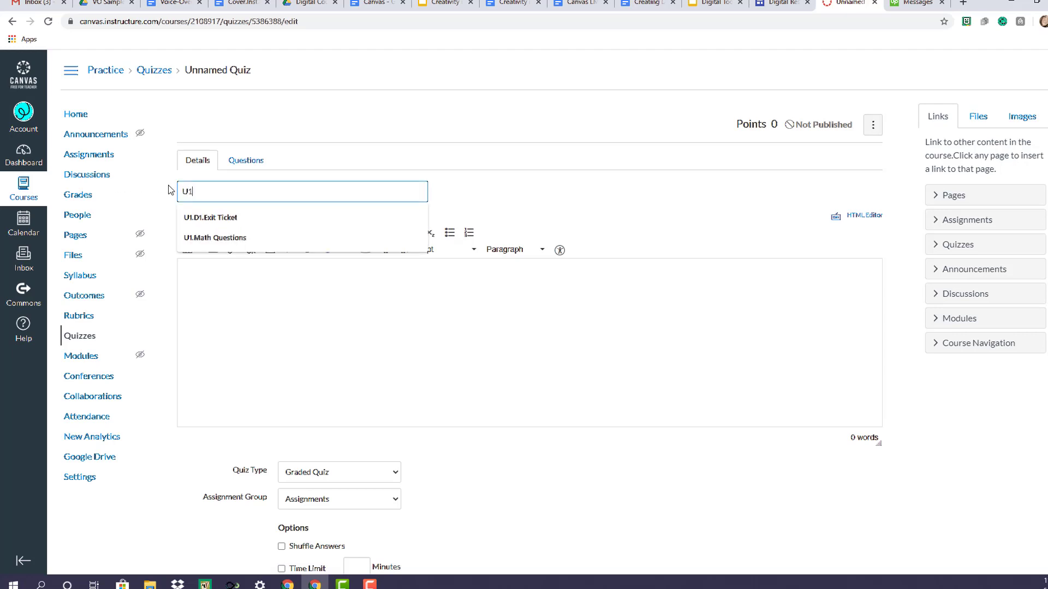
text(.Q1)
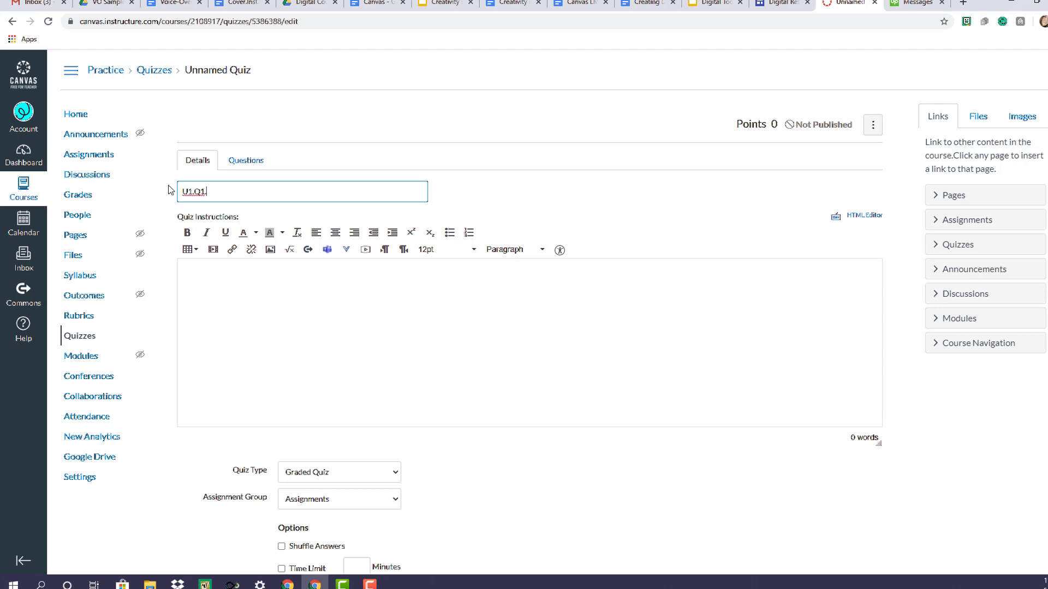
text(.Kinetic Eenrgy)
key(BackSpace)
key(BackSpace)
key(BackSpace)
key(BackSpace)
key(BackSpace)
text(gergy)
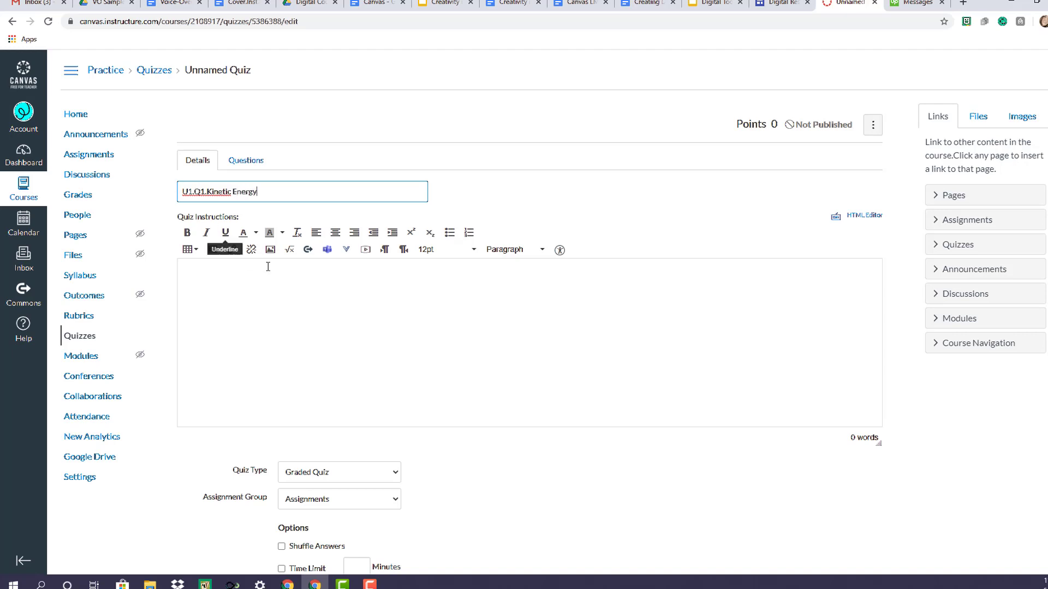
Step: Put the quiz in the Tests assignment group and turn on Shuffle Answers
click(324, 343)
scroll(325, 342, down, 3)
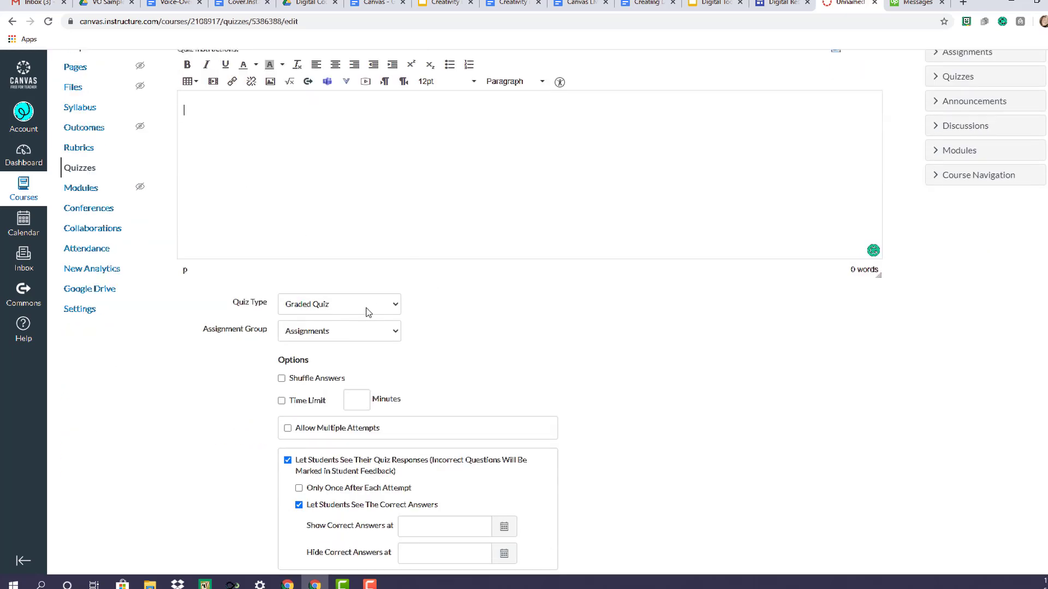
click(362, 337)
click(352, 358)
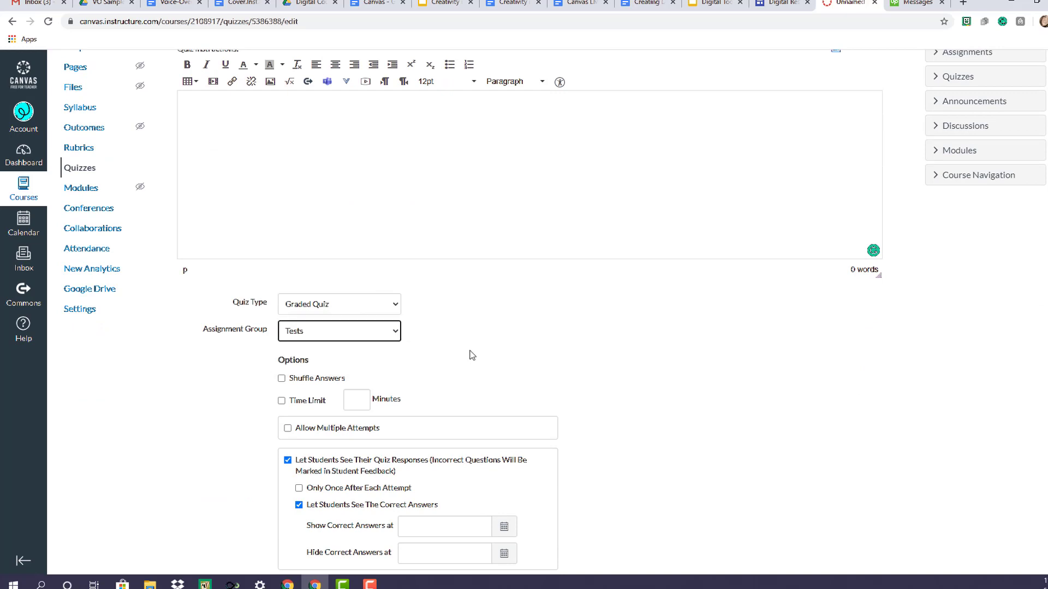
click(281, 378)
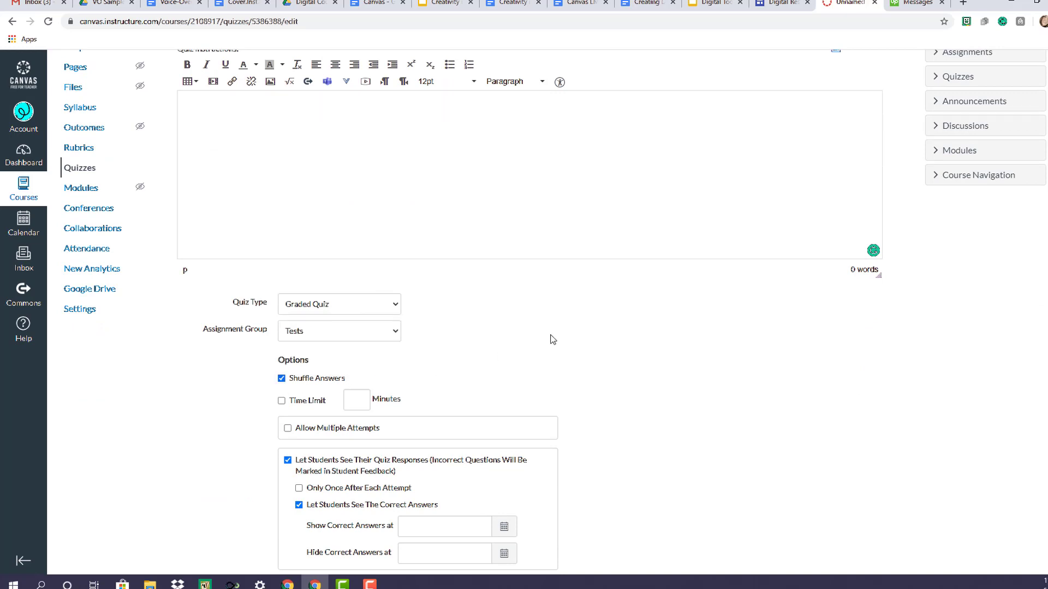
Step: Allow multiple attempts on the quiz, limited to 2 allowed attempts
scroll(546, 364, down, 2)
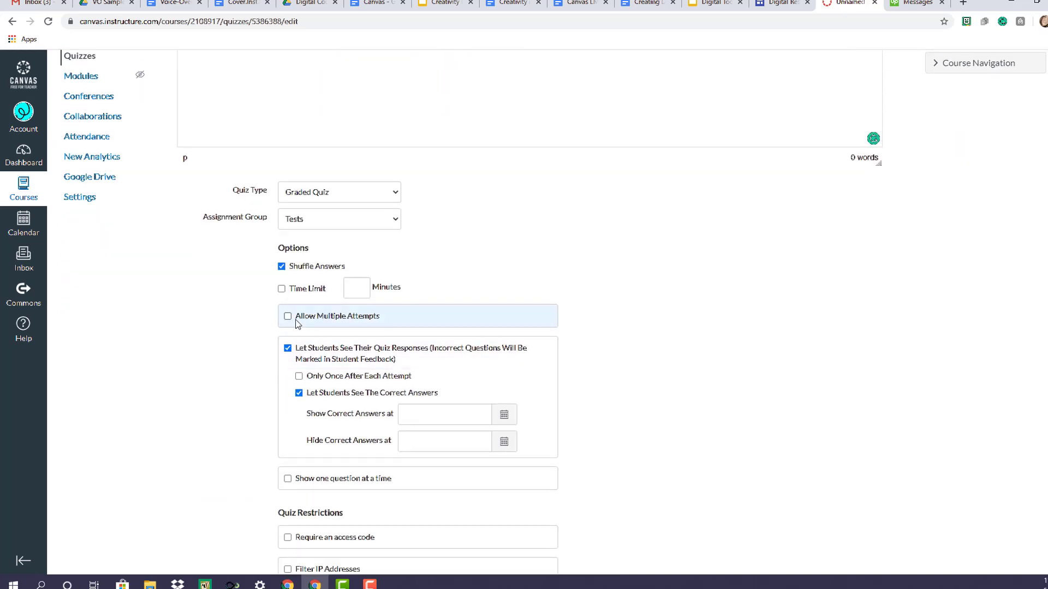
click(288, 317)
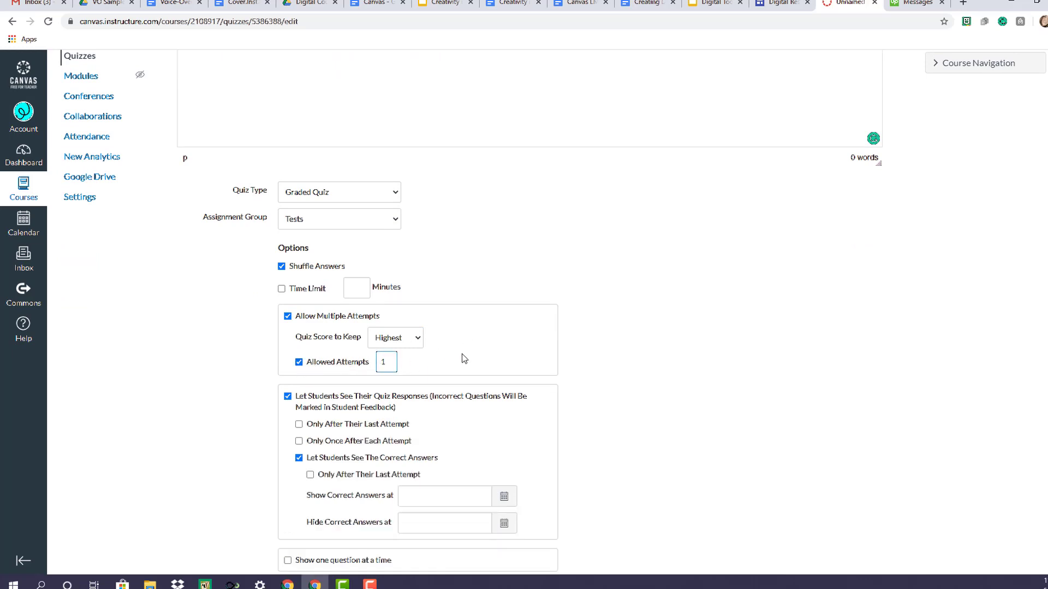
key(BackSpace)
text(2)
scroll(648, 487, down, 2)
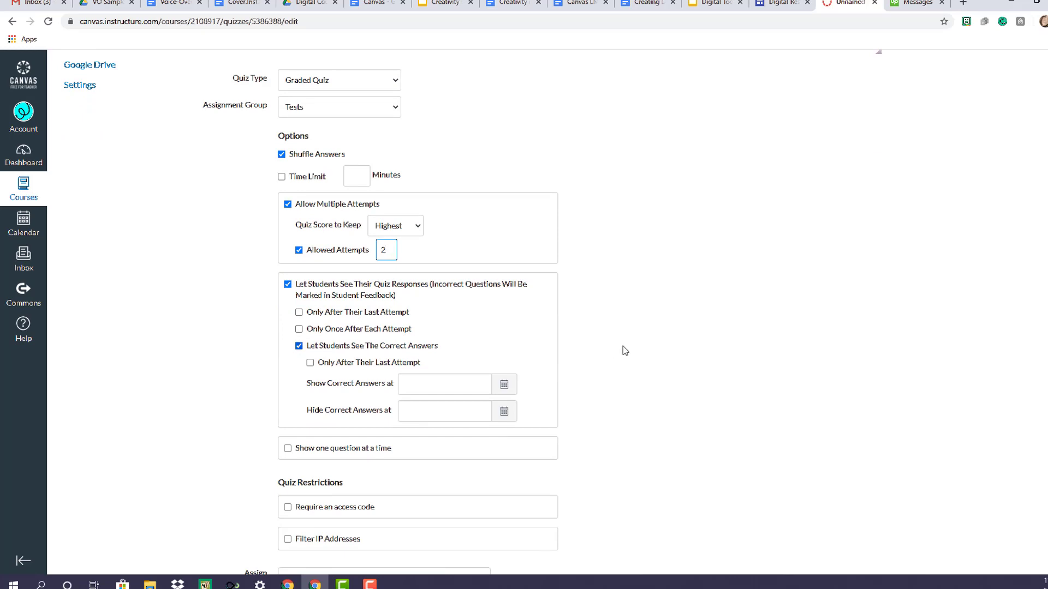
Step: Start a question group named Kinetic Energy in the quiz, picking 2 questions at 5 points per question
scroll(288, 398, down, 2)
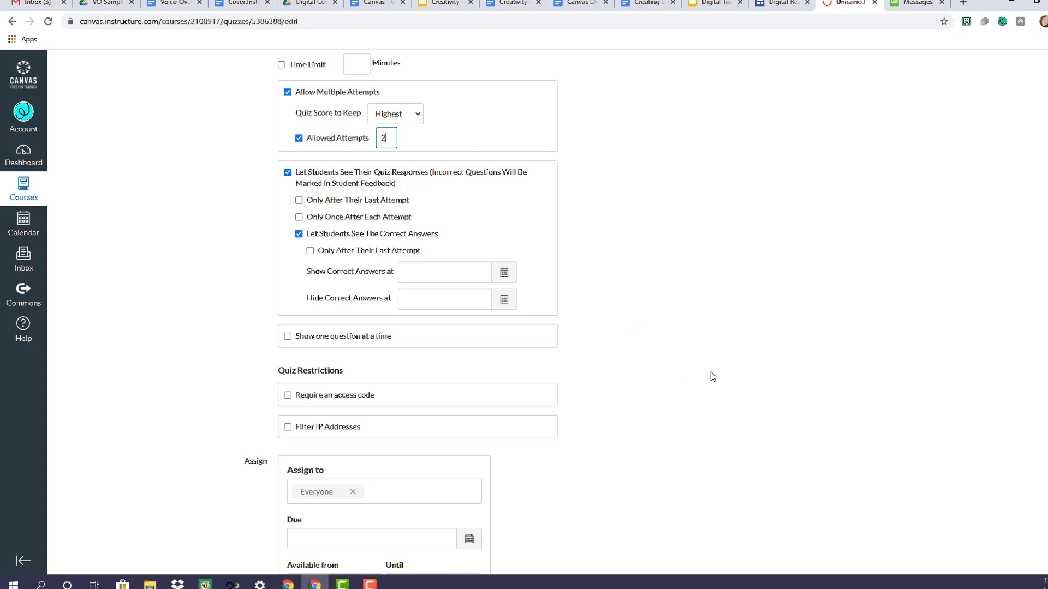
scroll(712, 376, down, 1)
scroll(683, 387, down, 2)
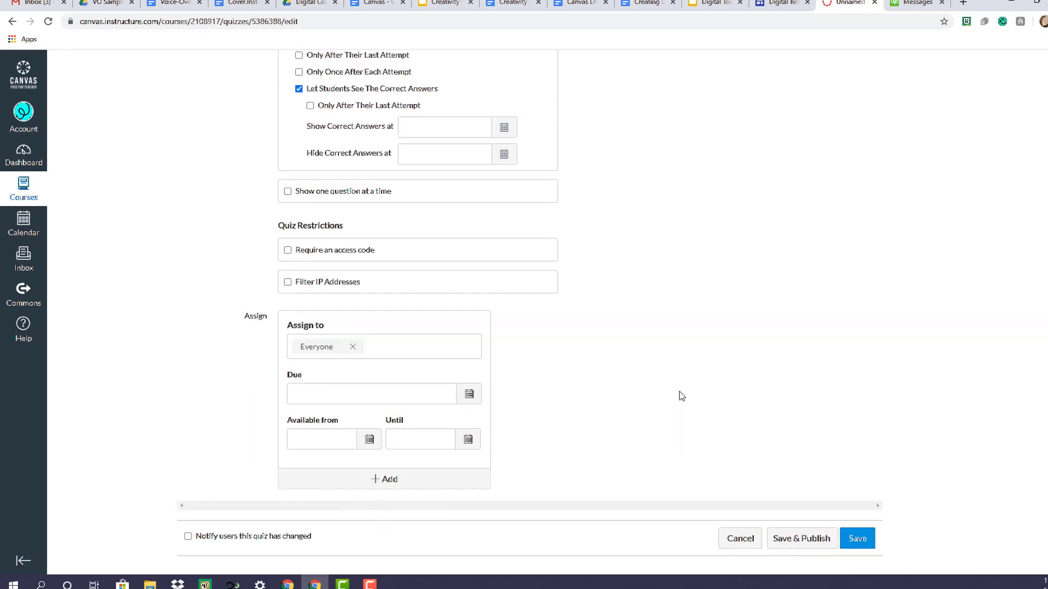
scroll(783, 311, up, 15)
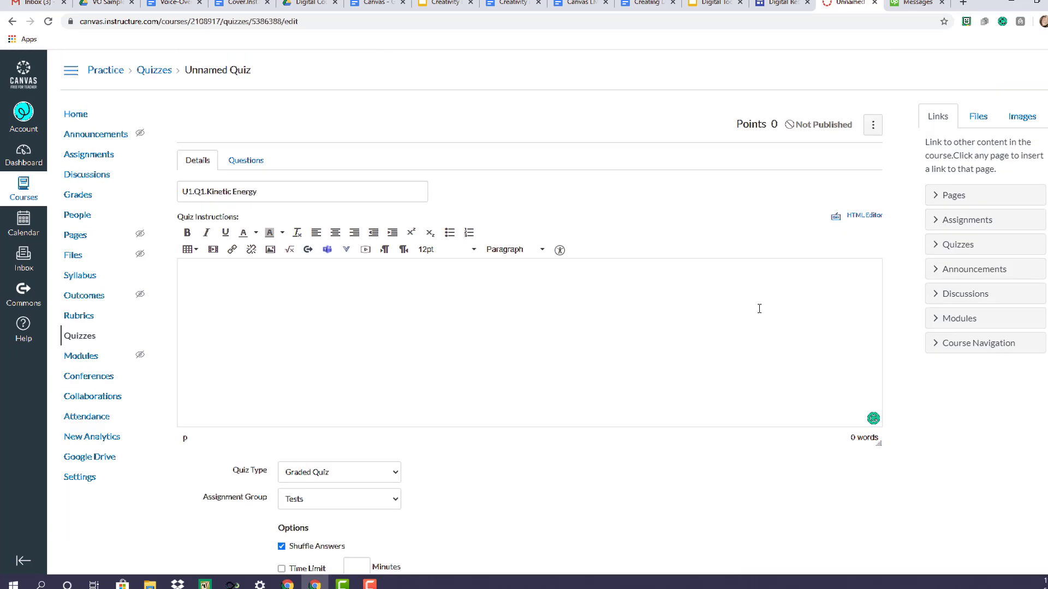
click(246, 159)
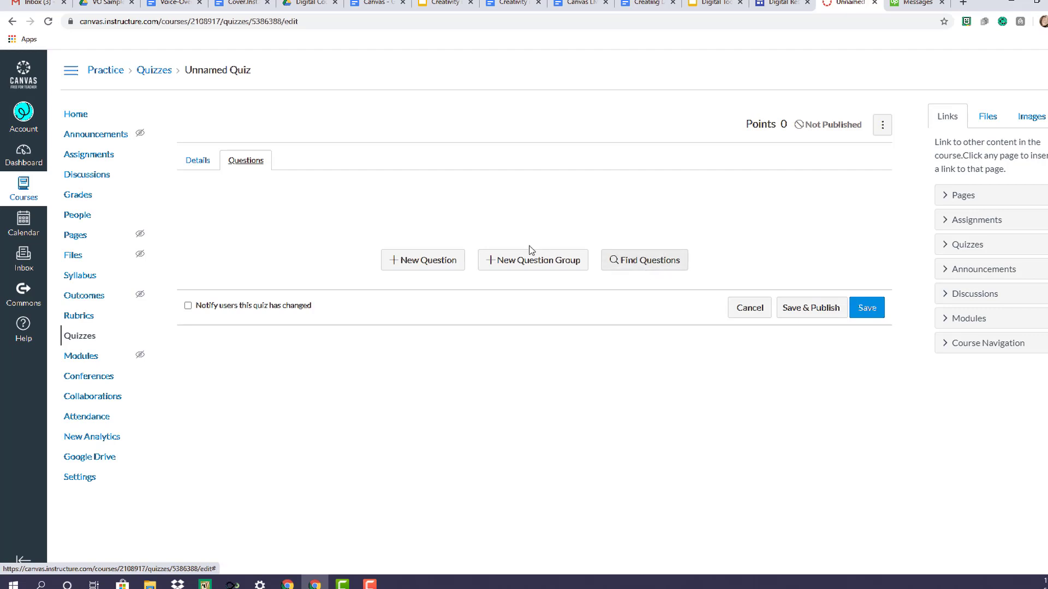
click(534, 264)
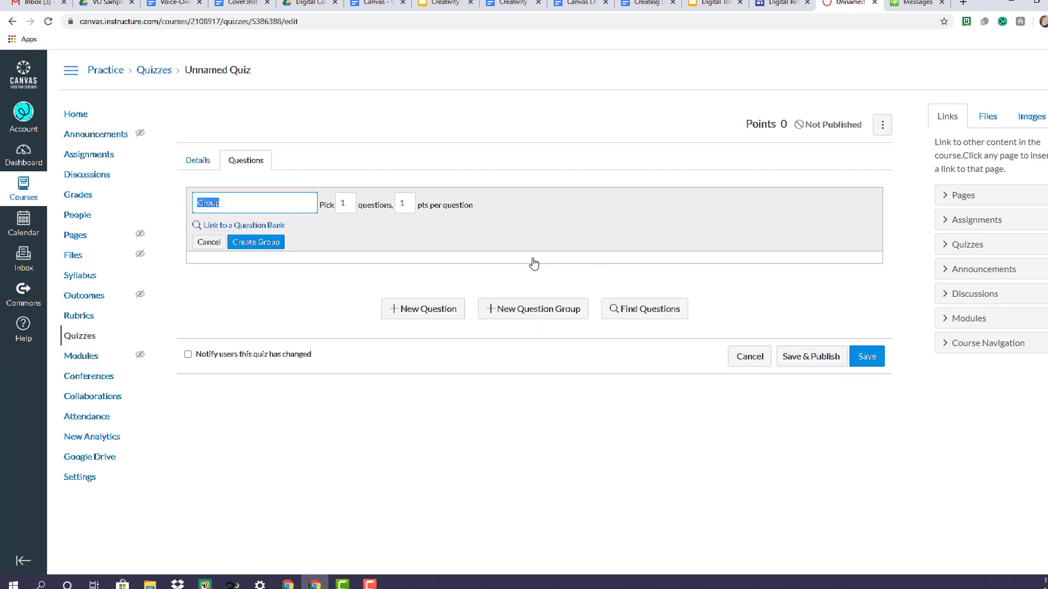
key(BackSpace)
text(Kinetic Energy)
key(Tab)
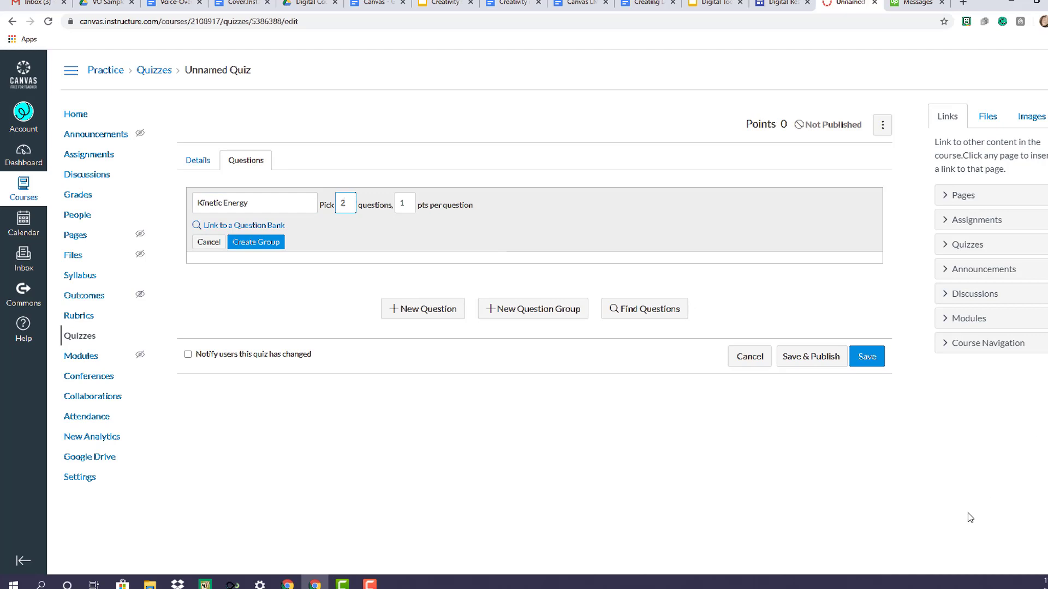
text(2)
click(404, 202)
Step: Link the question group to the U1.Kinetic Energy question bank and create the group
click(241, 226)
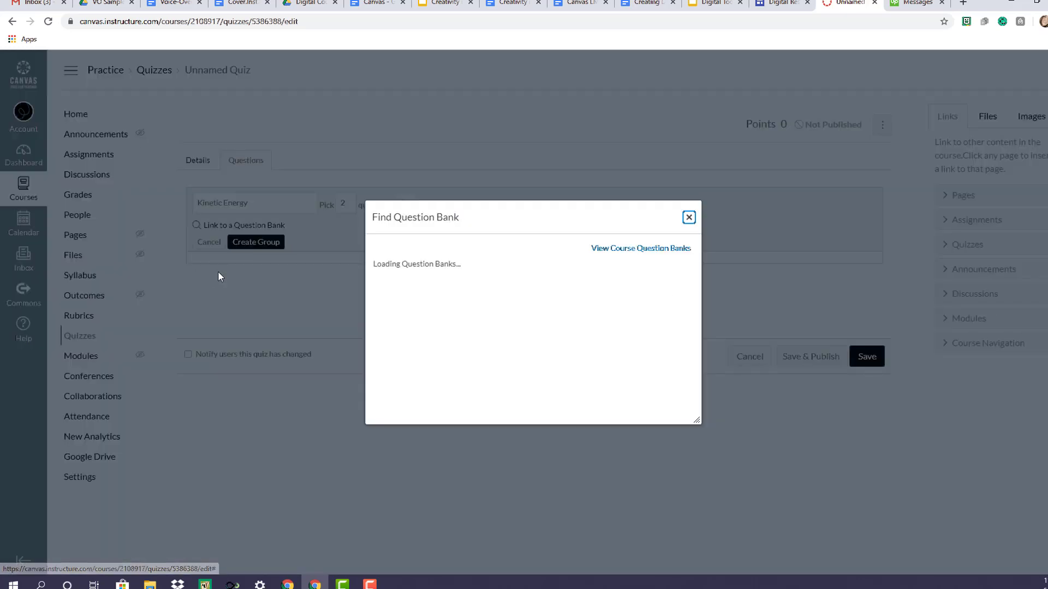
click(445, 292)
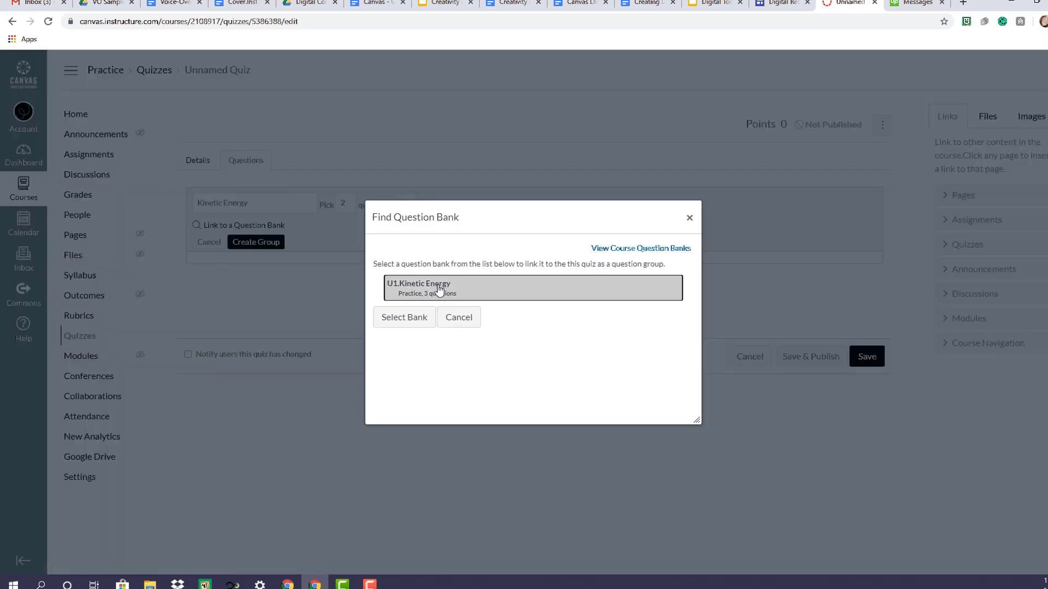
click(385, 321)
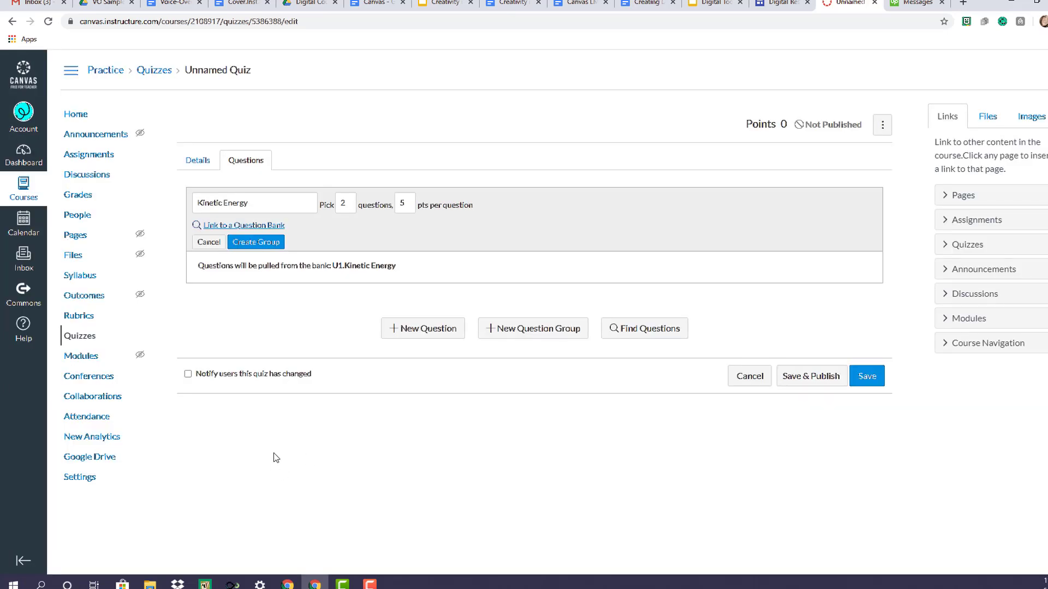
click(256, 243)
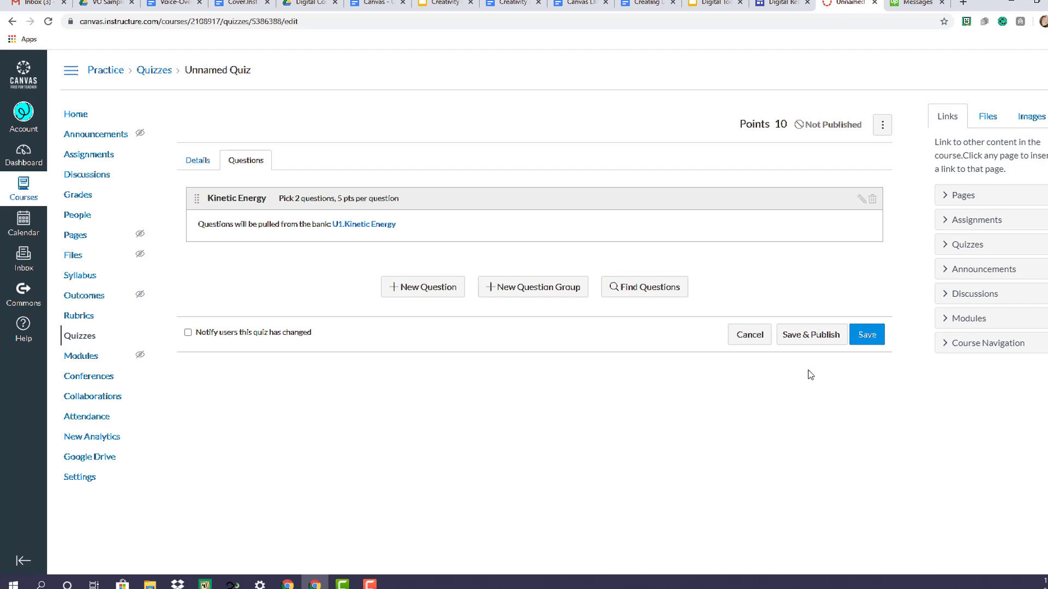
Step: Save and publish the quiz, and choose red for the flower question in its preview
click(815, 336)
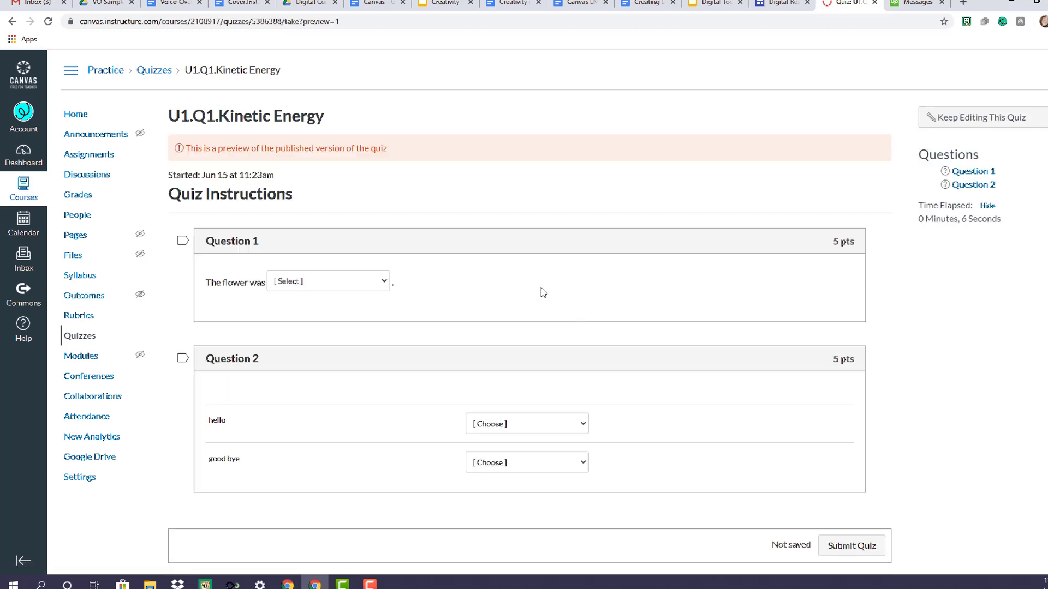
scroll(535, 288, down, 1)
click(381, 273)
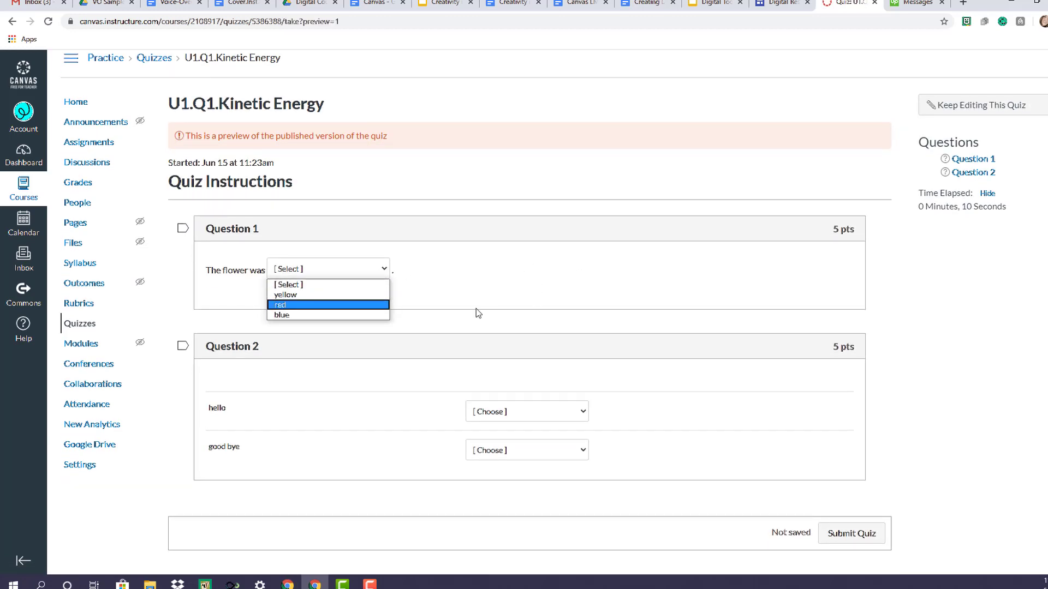
click(367, 305)
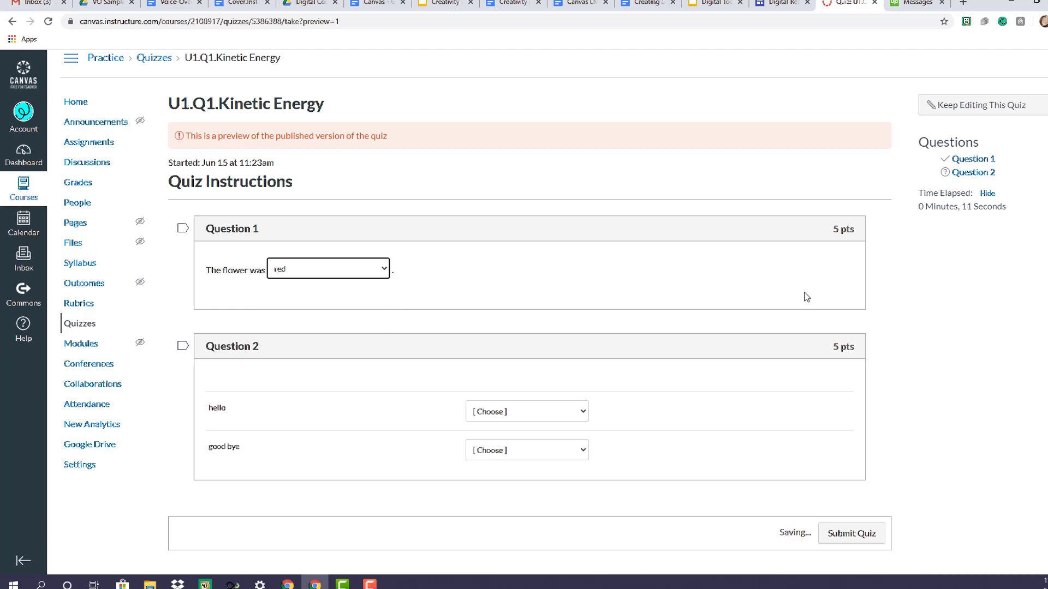
Step: In the preview's matching question, match hello with bye and good bye with greet
click(580, 414)
click(568, 436)
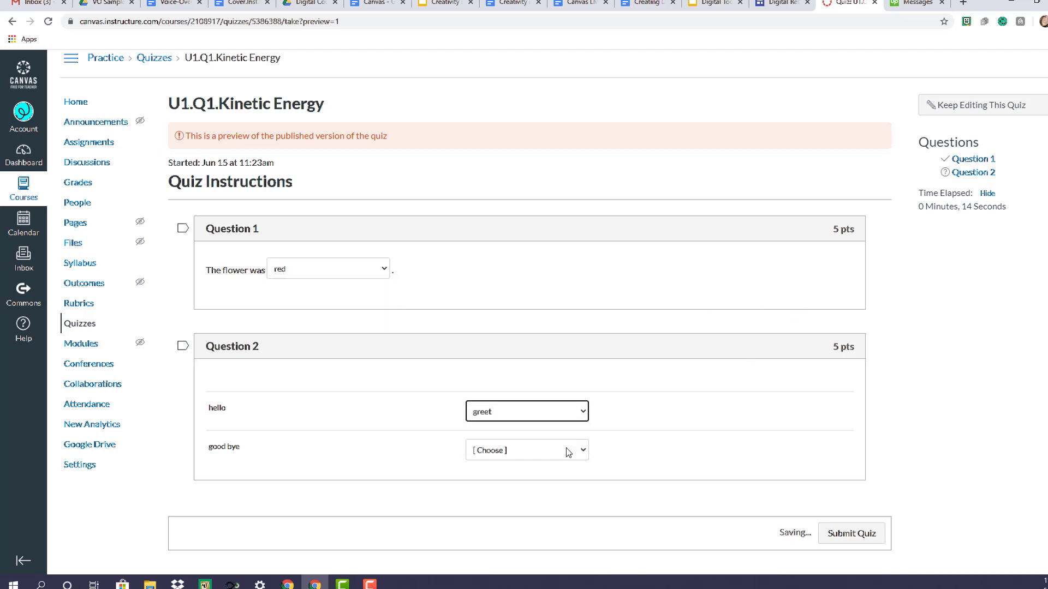
click(569, 451)
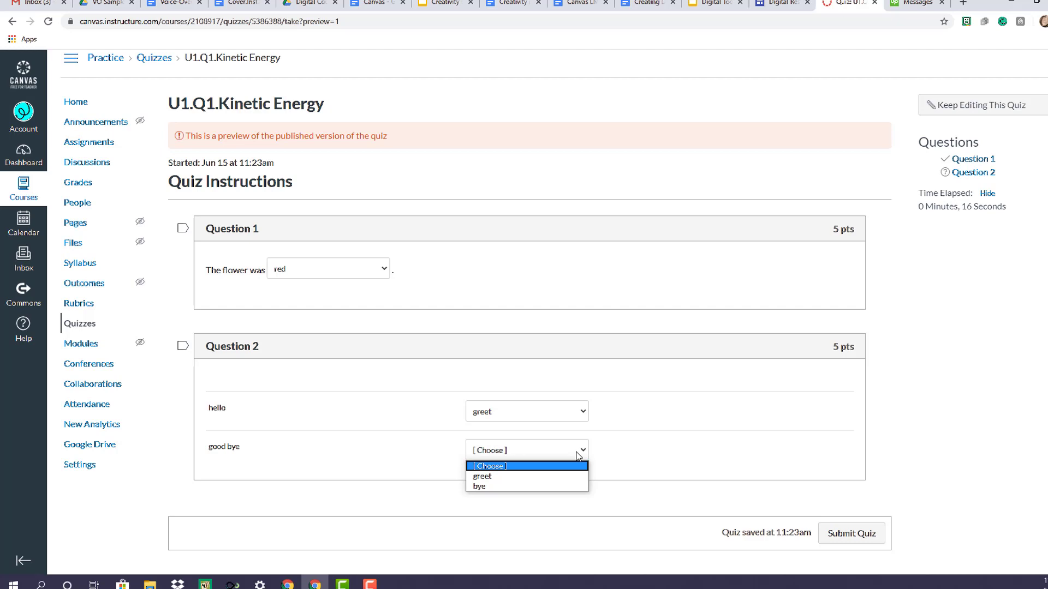
click(534, 477)
click(520, 413)
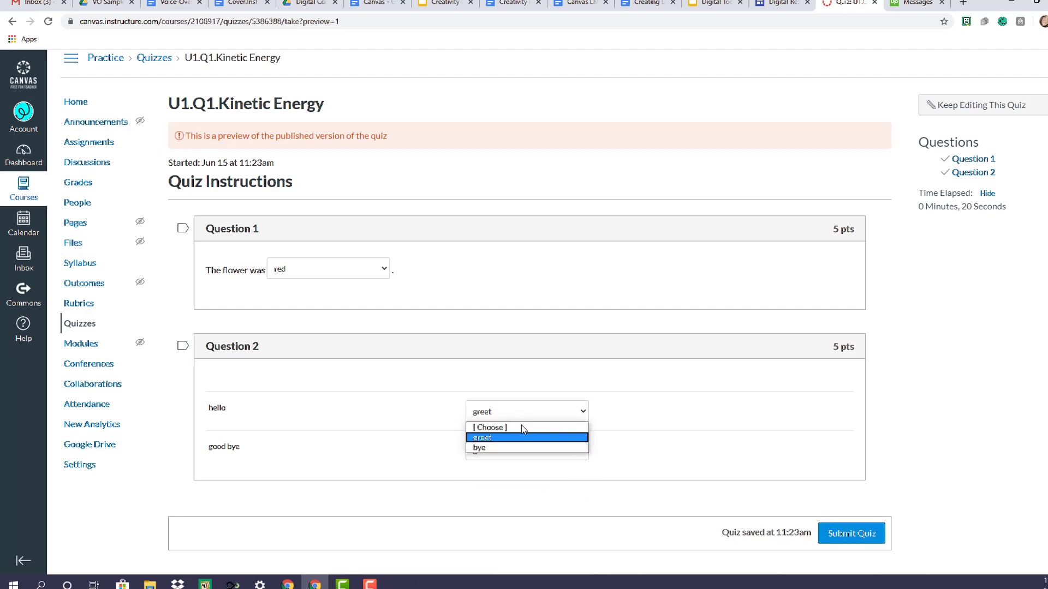
click(518, 444)
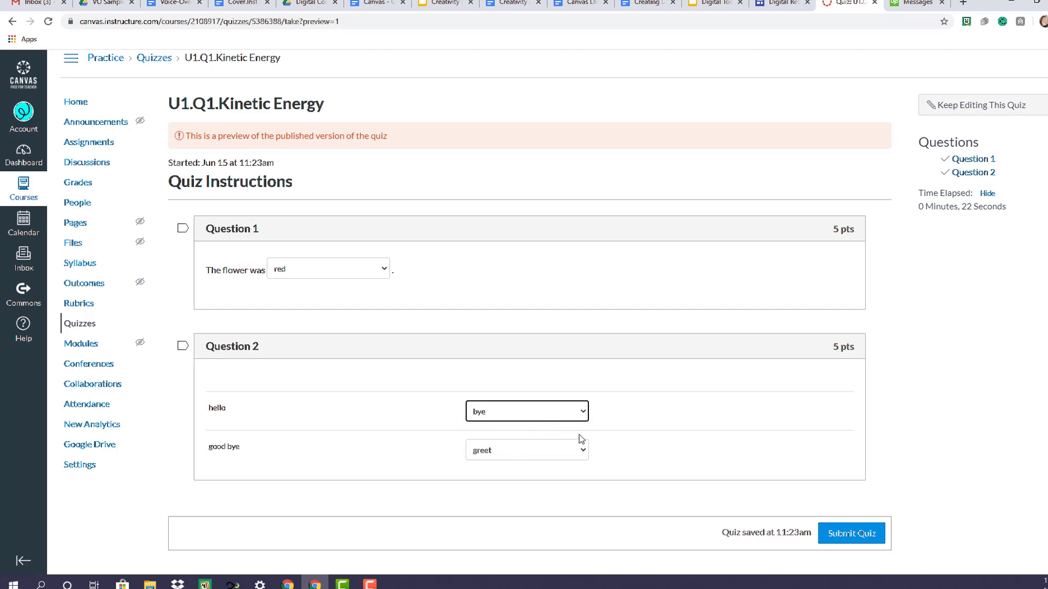
Step: Submit the previewed quiz and review the score and the marked answers of the attempt
click(839, 534)
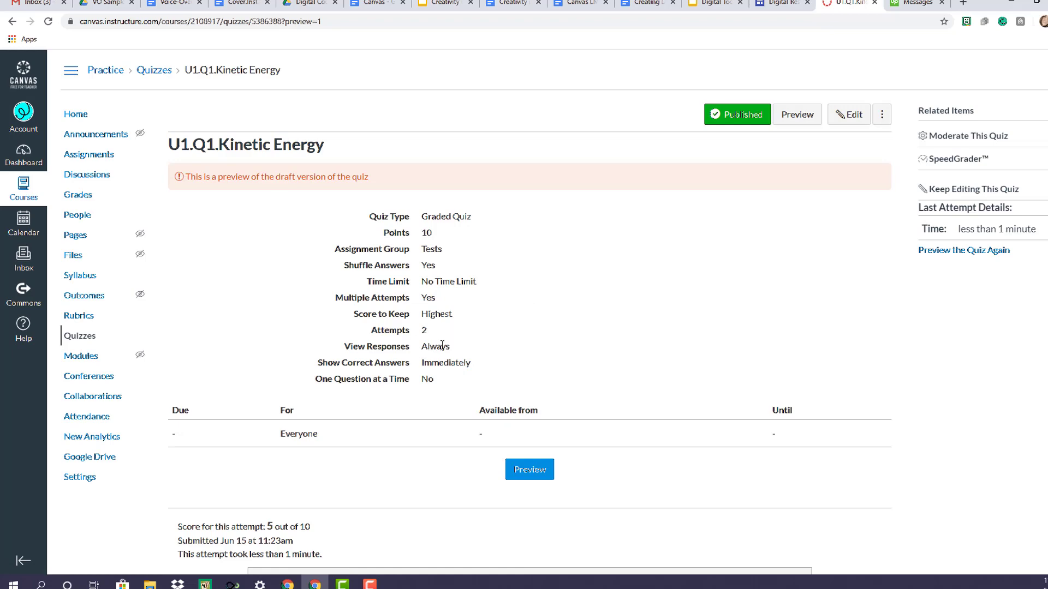
scroll(423, 338, down, 6)
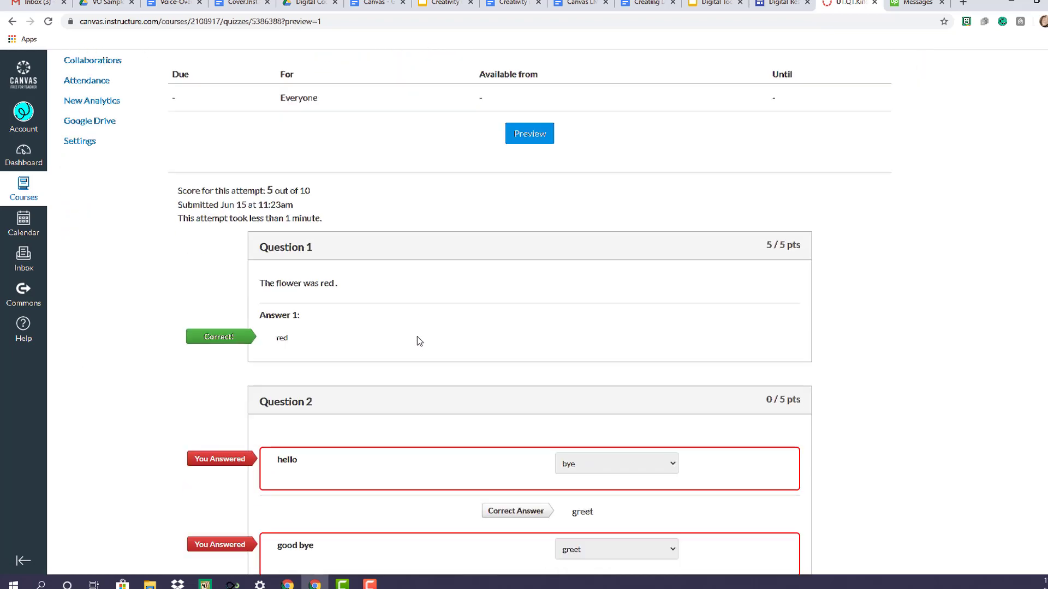
scroll(424, 331, down, 2)
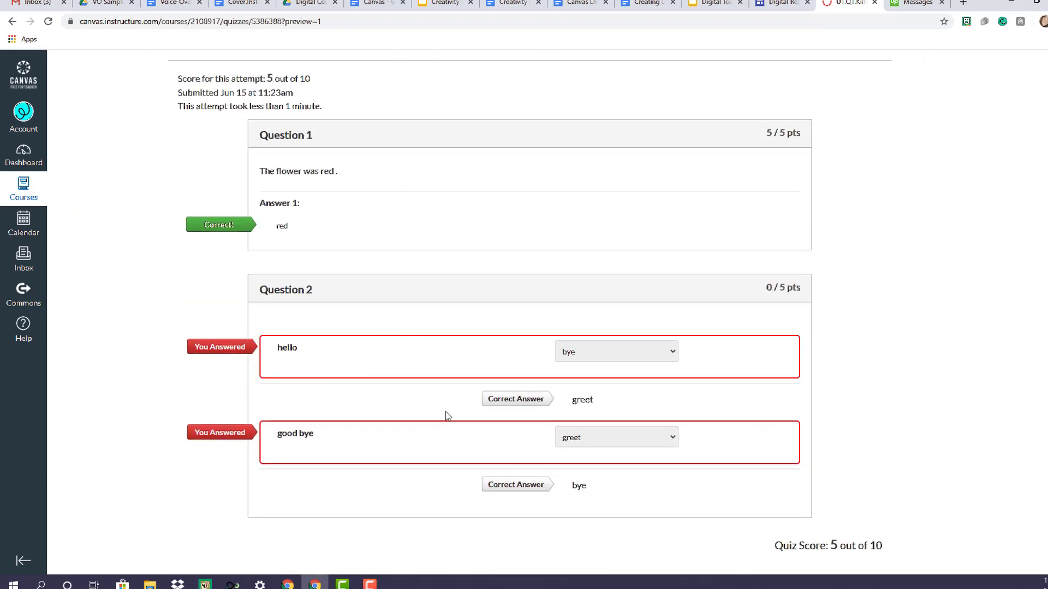
scroll(613, 388, up, 8)
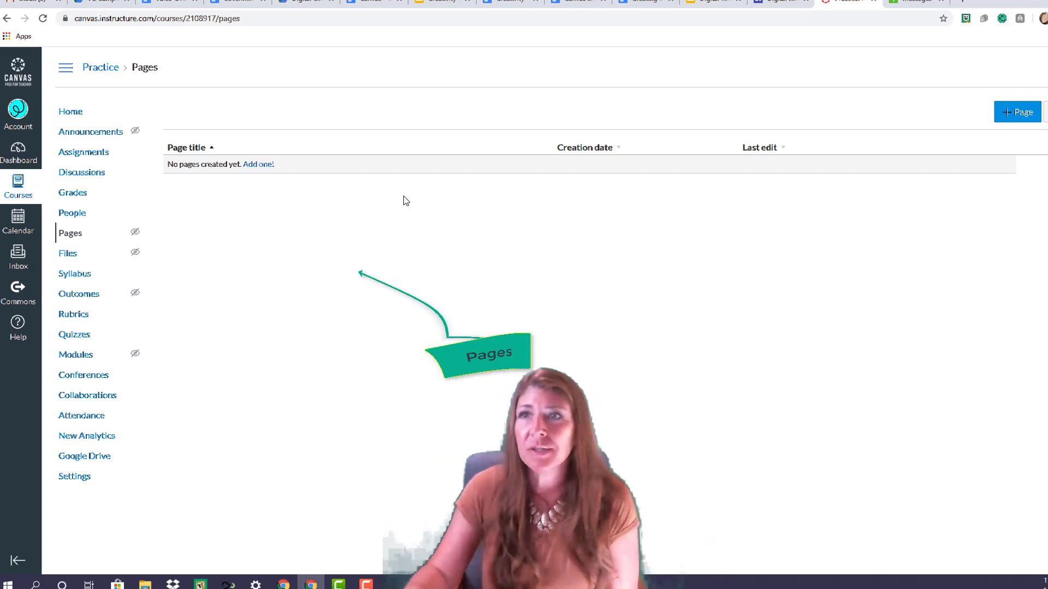
Step: Create a course page titled U1.Kinetic Energy with placeholder body text, and save and publish it
click(1019, 111)
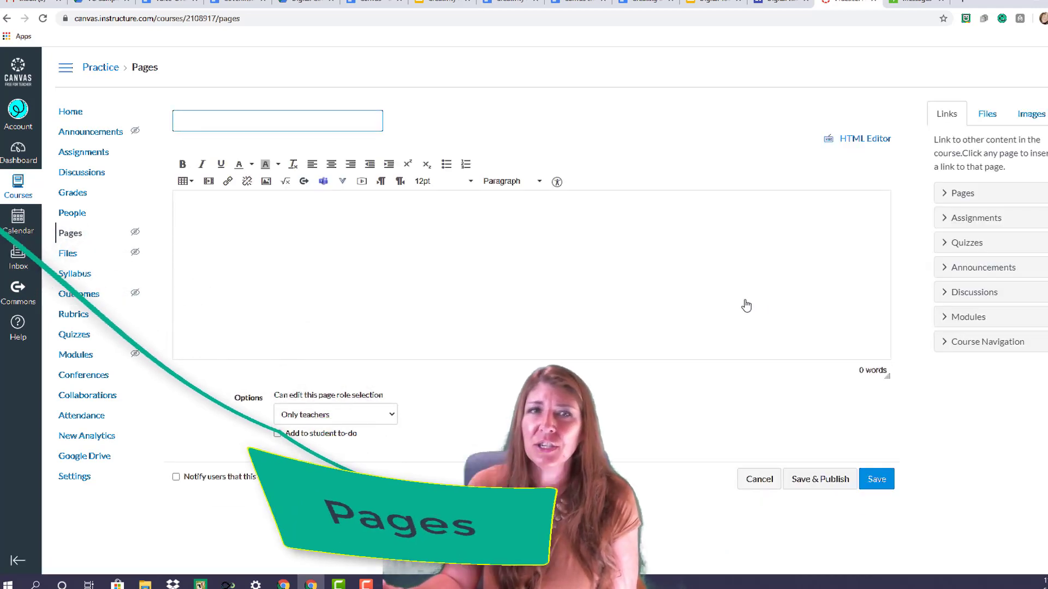
text(U1)
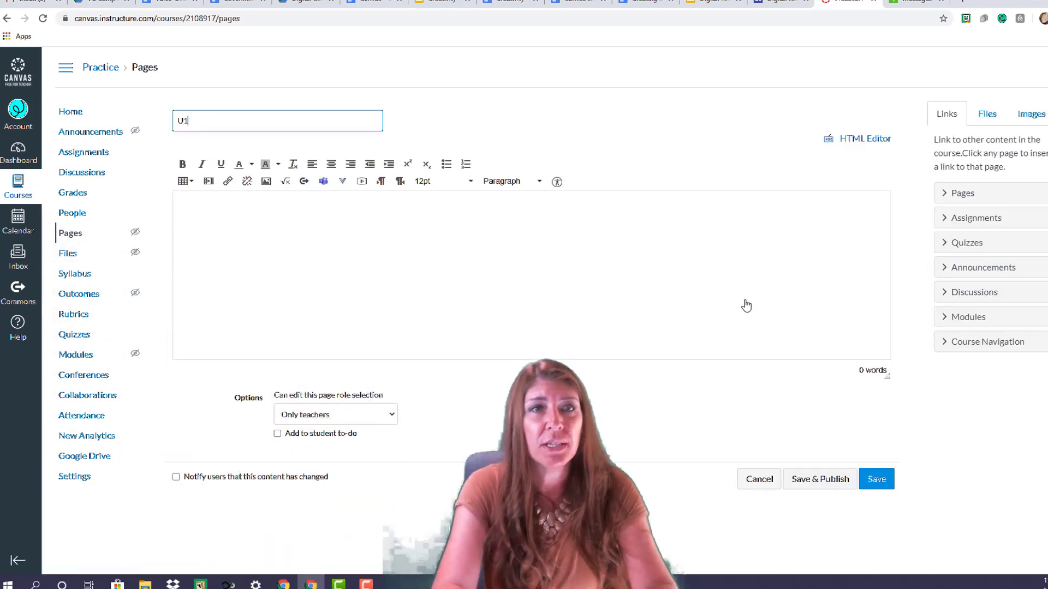
text(.Kinetic)
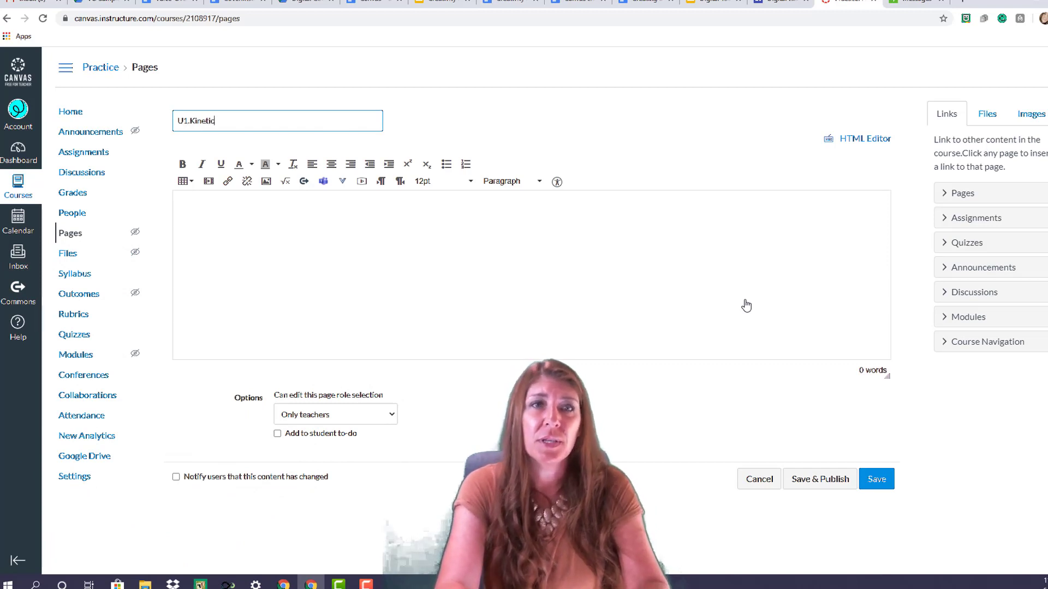
text( Energy)
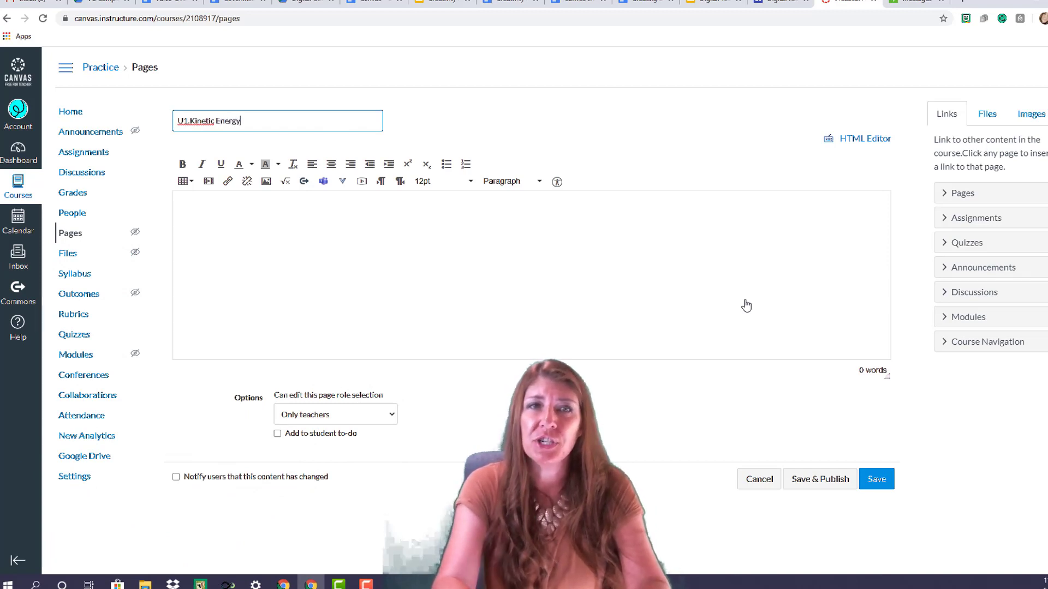
click(535, 268)
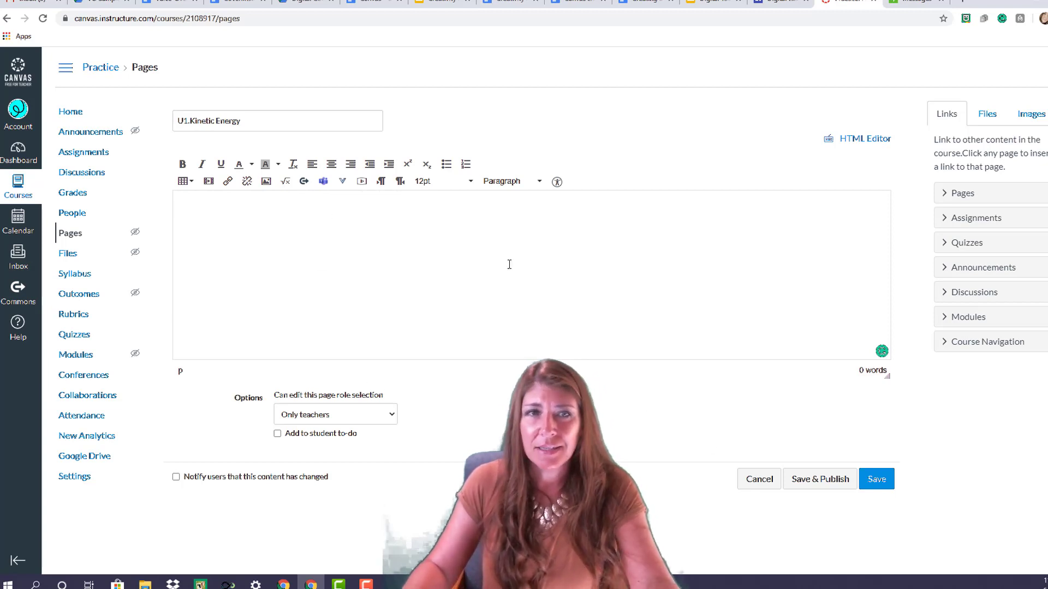
text(jajflkdjafdjl;safjdkls;fjsdkl;jafsdkljfsdkl;fj sdkl; fjsl;a)
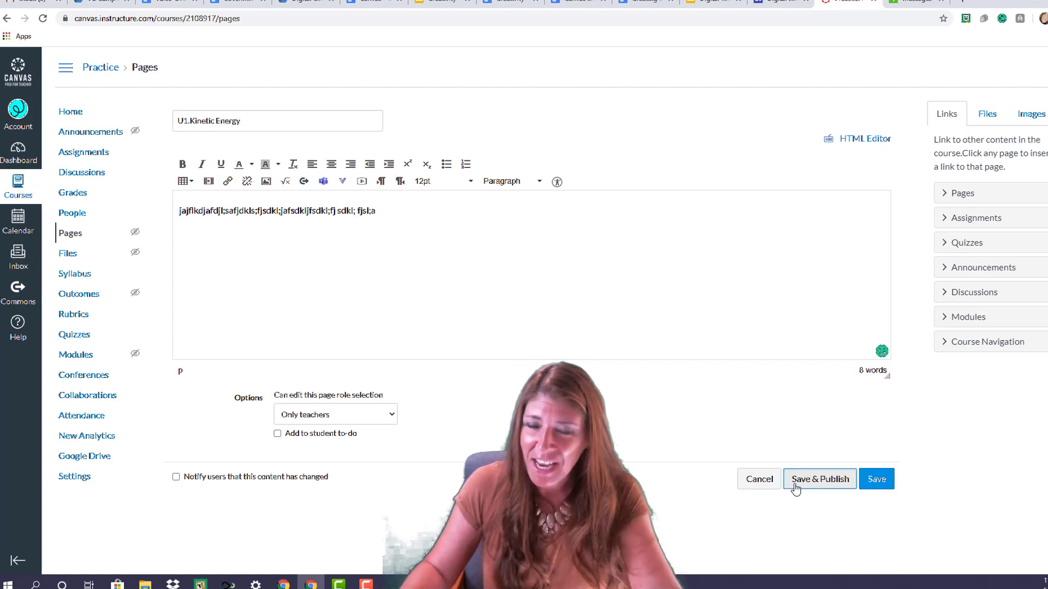
click(875, 479)
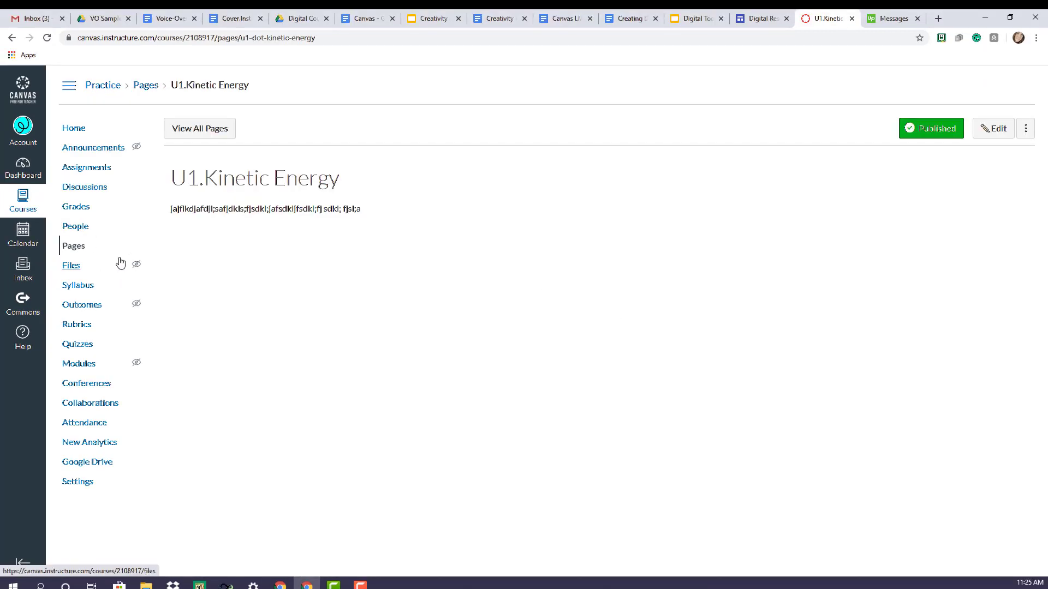
Step: Open a new announcement in the course and examine its content, section, attachment and posting options
click(106, 152)
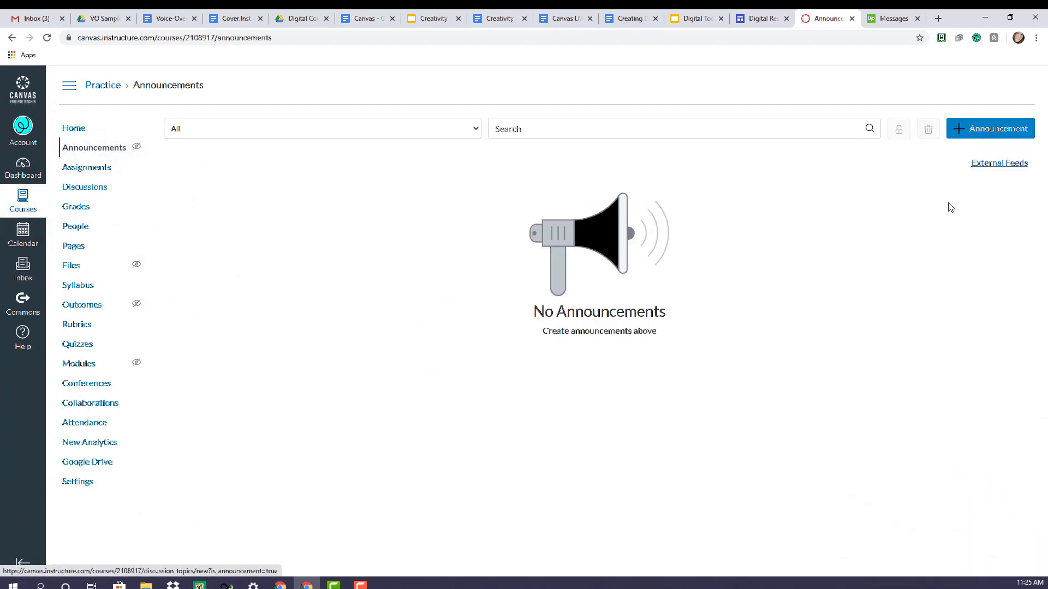
click(982, 130)
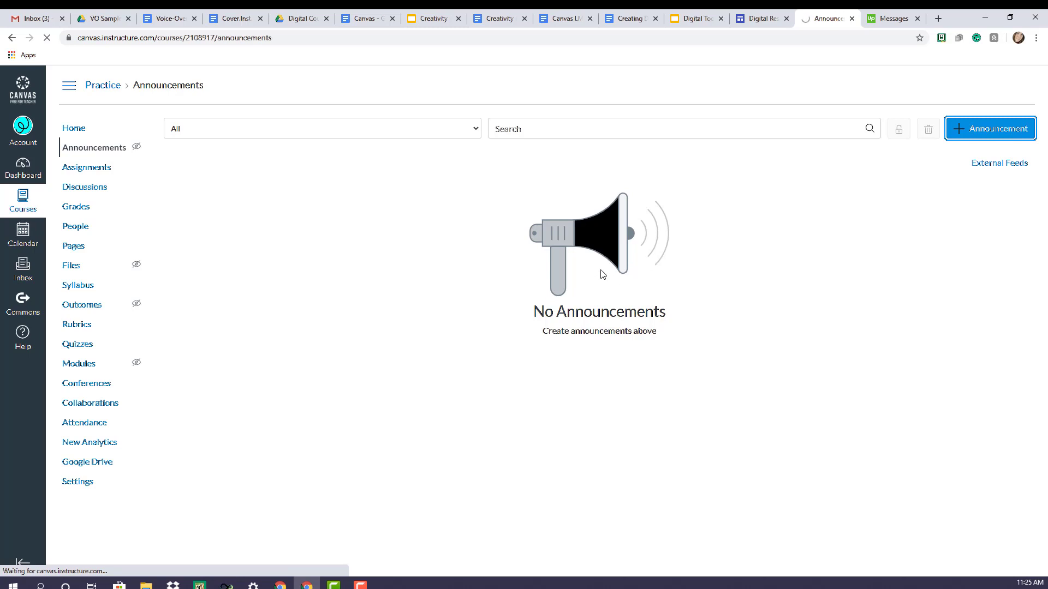
click(990, 131)
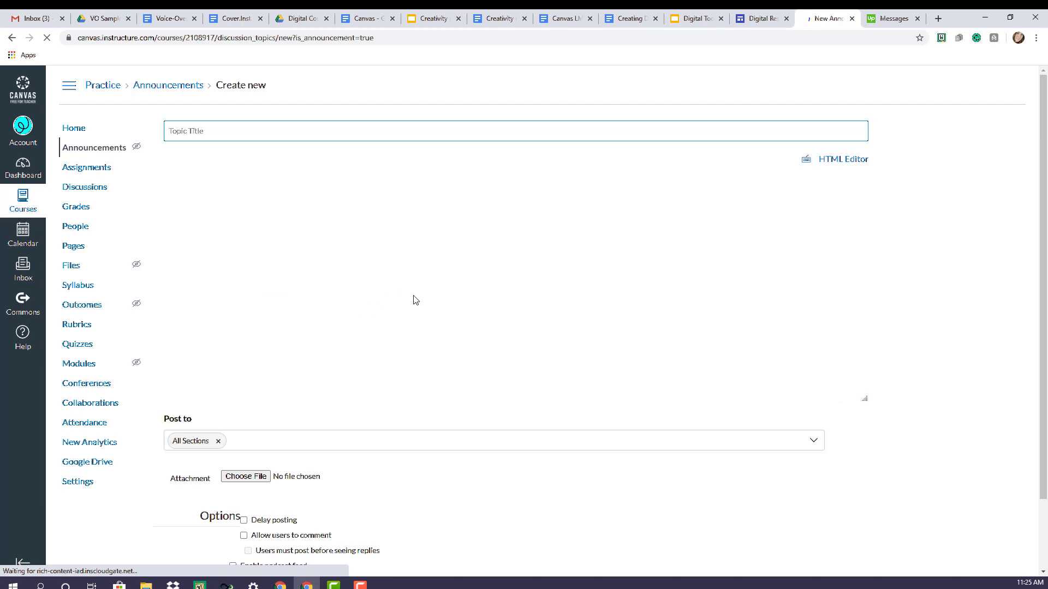
scroll(388, 506, down, 2)
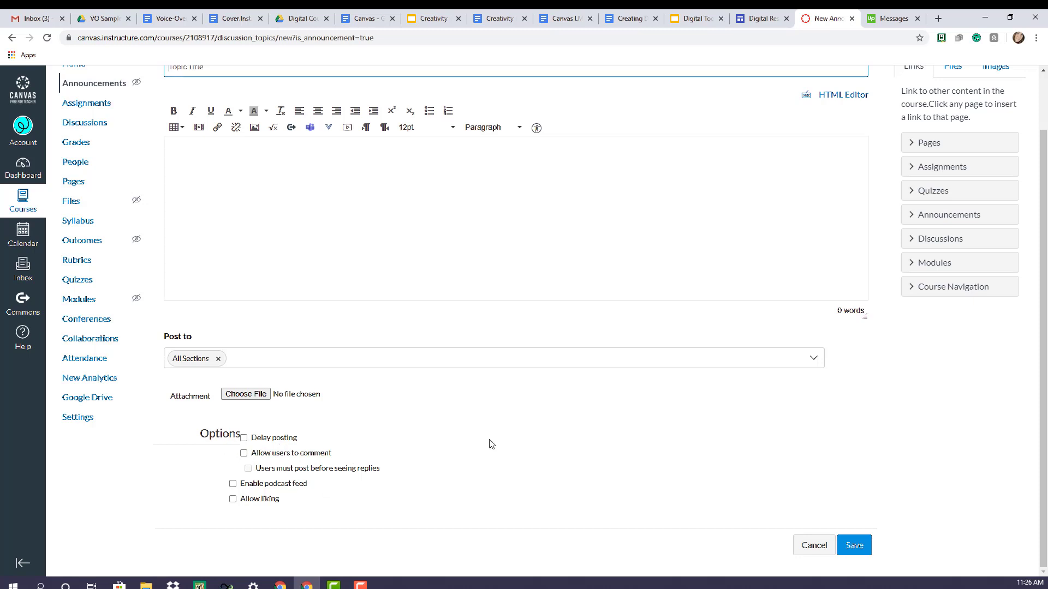
scroll(493, 447, up, 2)
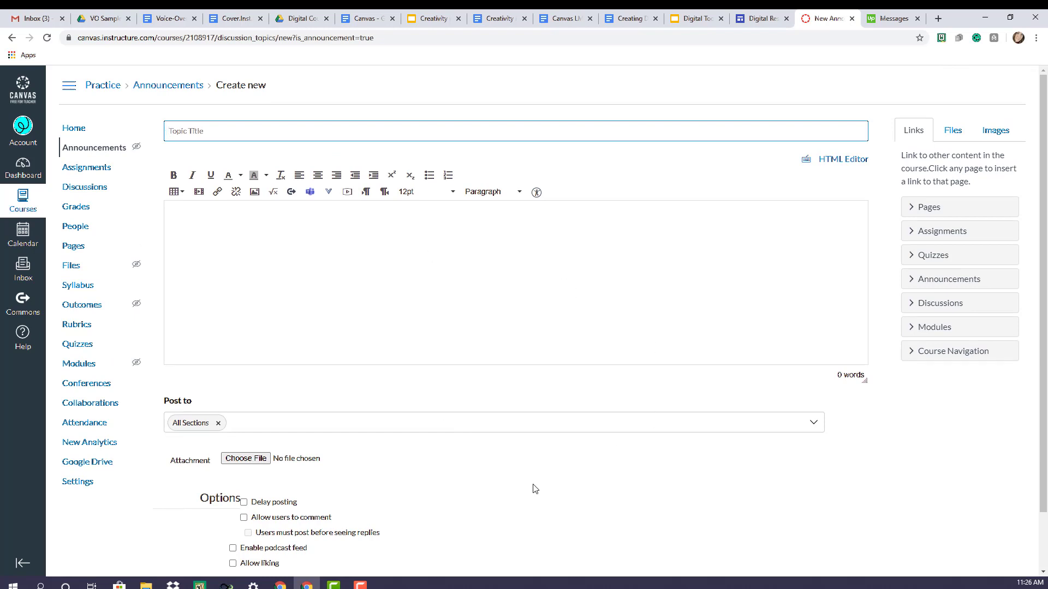
Step: Leave the unsaved announcement and view the course gradebook
click(85, 207)
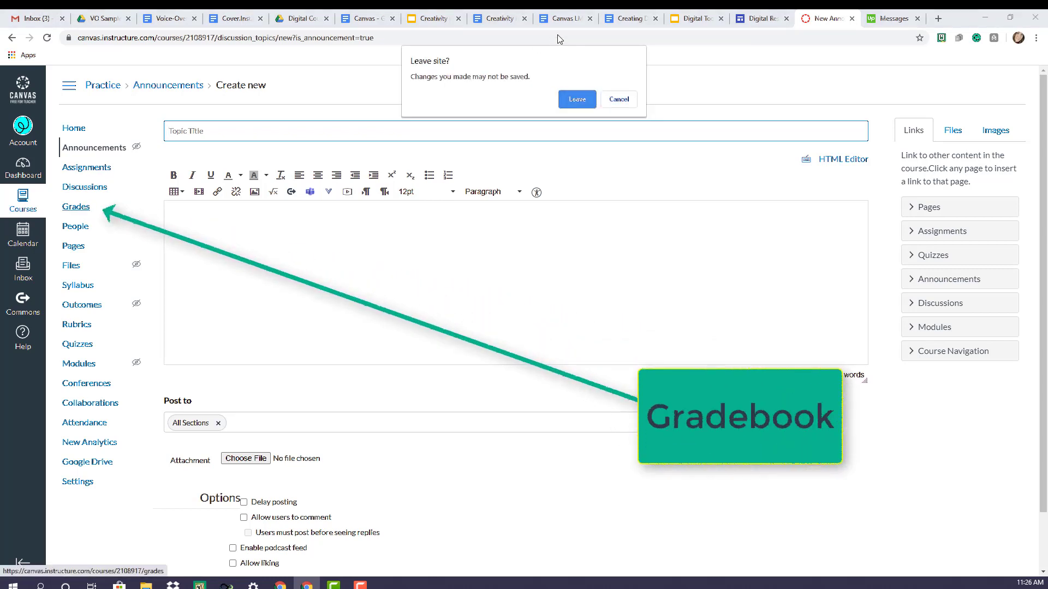
click(577, 99)
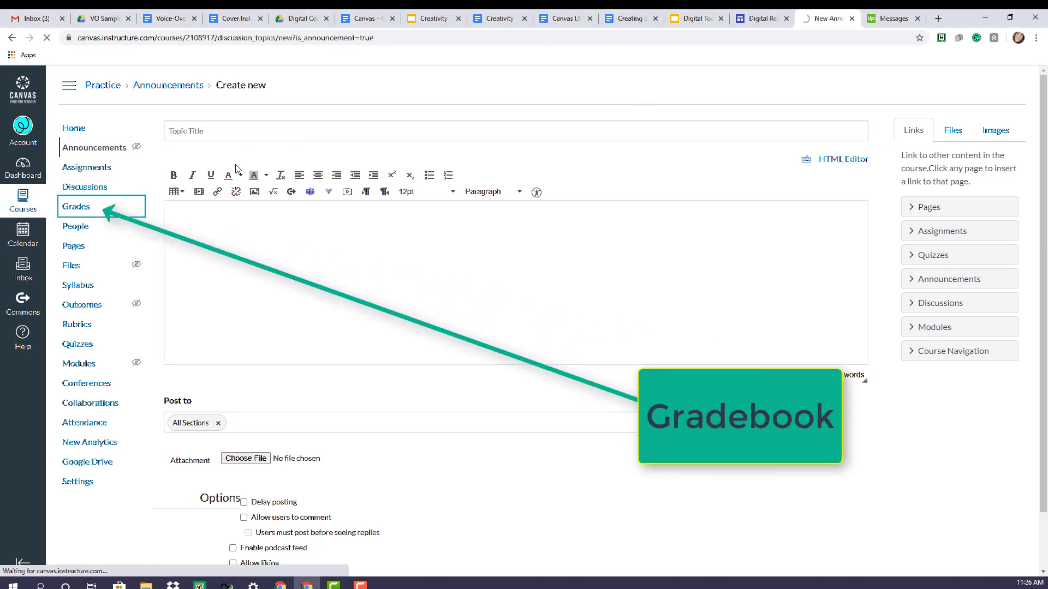
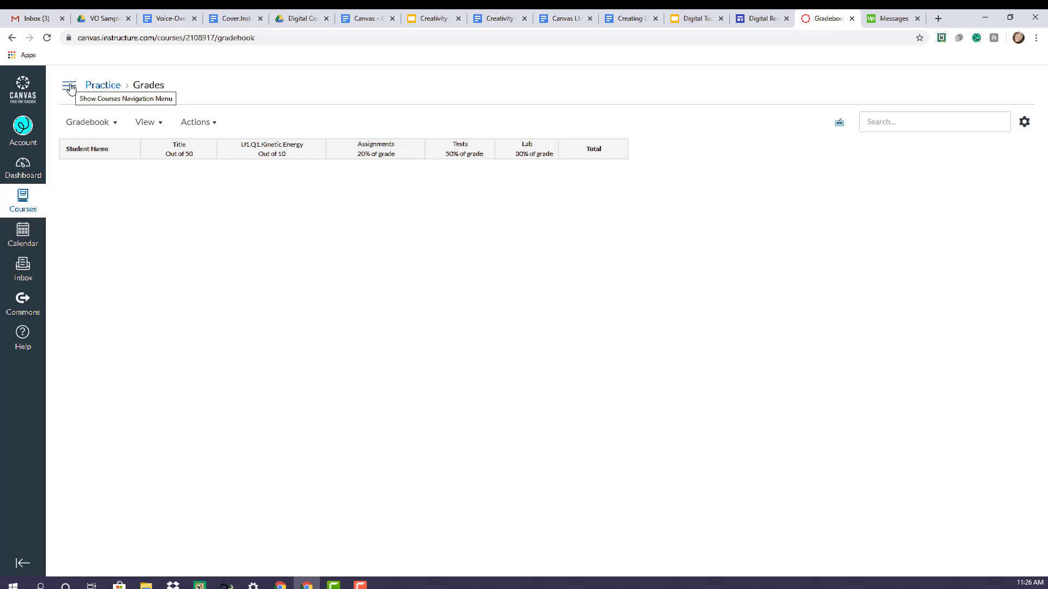
Step: Start a new course conference named Practice Conference 7 pm
click(69, 86)
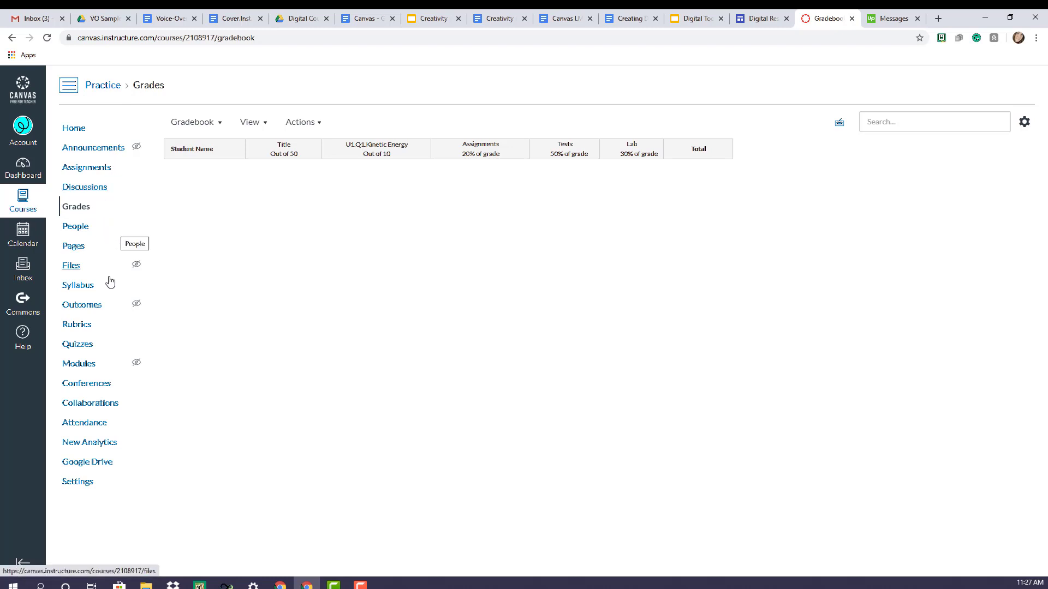
click(86, 385)
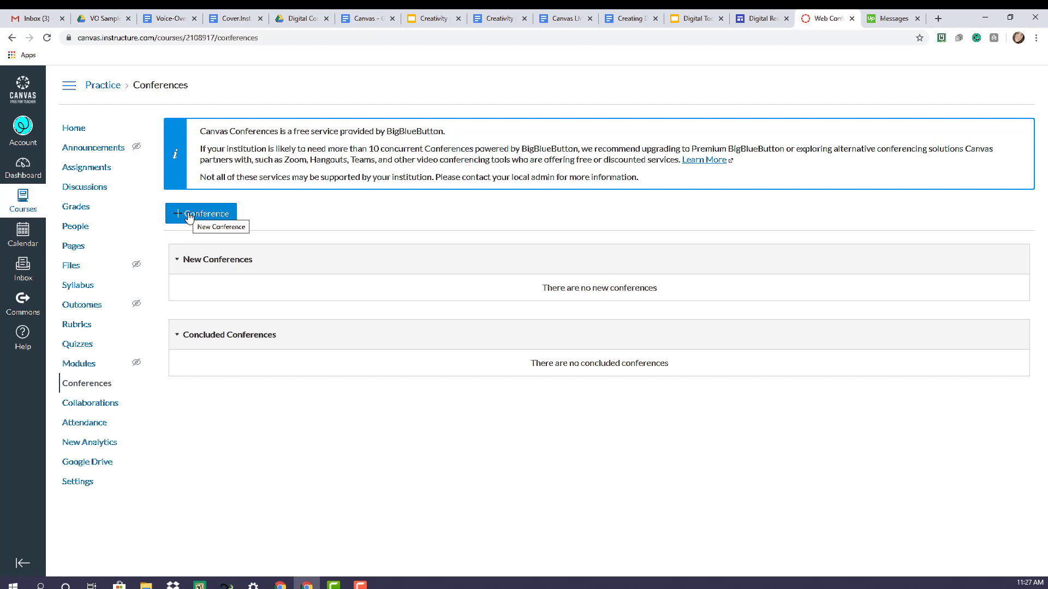
click(188, 216)
click(521, 165)
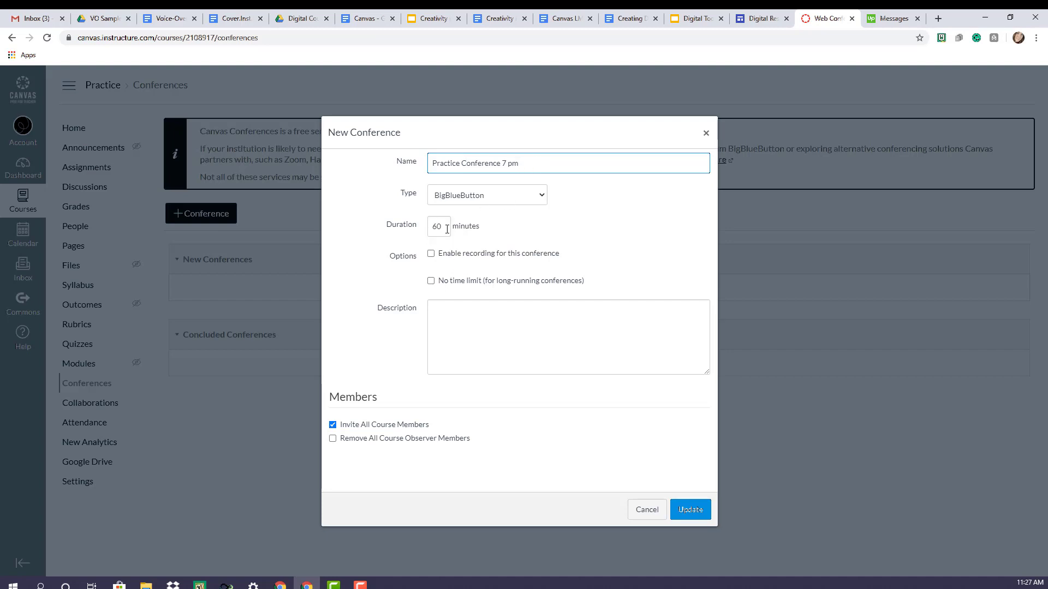
Step: Enable recording for the conference, enter placeholder description text and save the conference
click(431, 256)
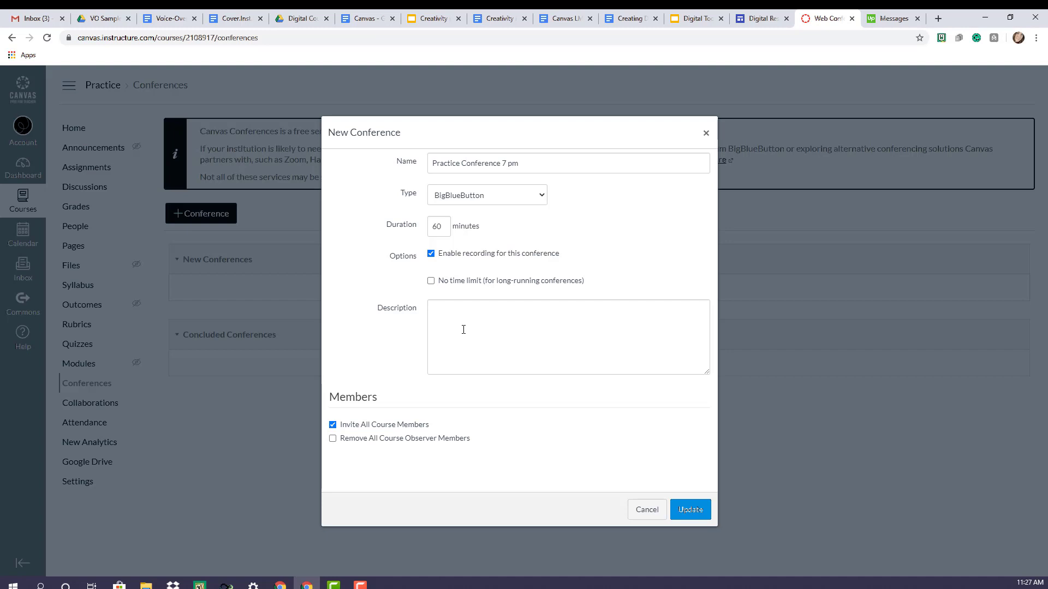
click(492, 321)
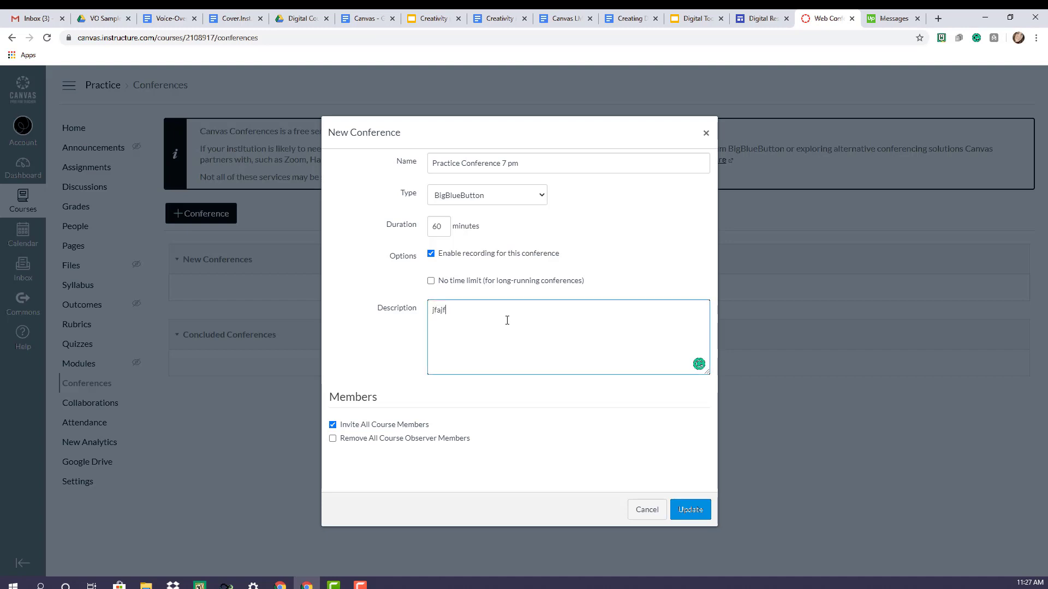
text(jfajfdjaf;jfsdajfljflsajfljaf;k)
click(692, 511)
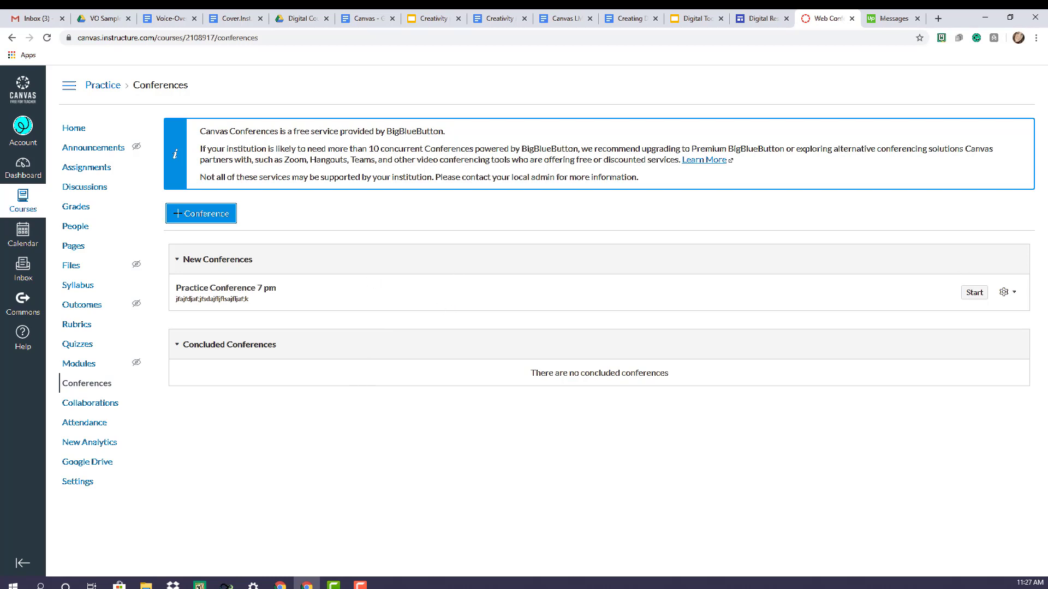
Step: Start Practice Conference 7 pm and bring up its BigBlueButton session
click(980, 298)
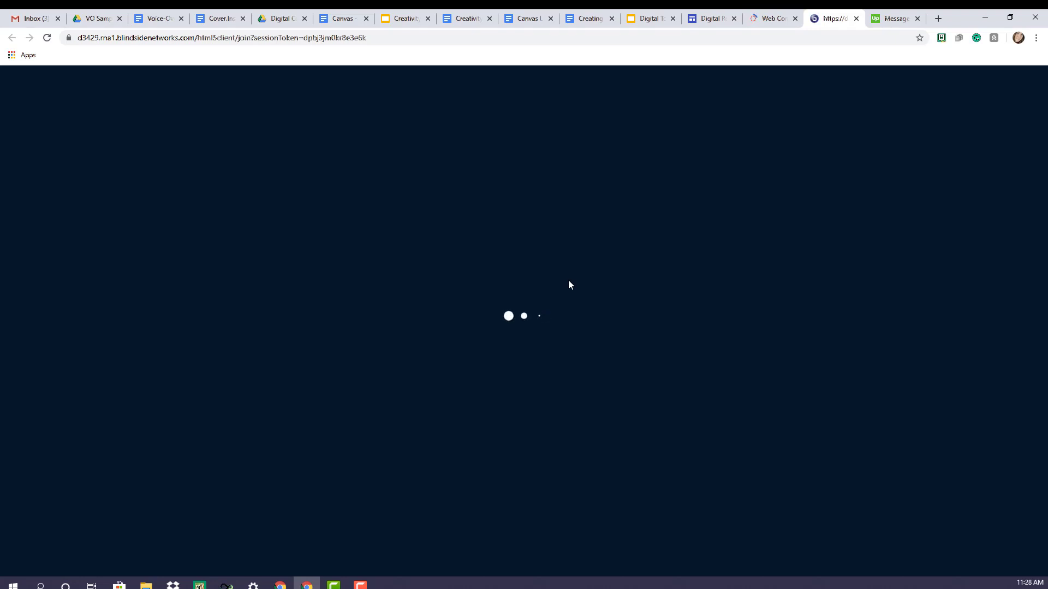
click(772, 22)
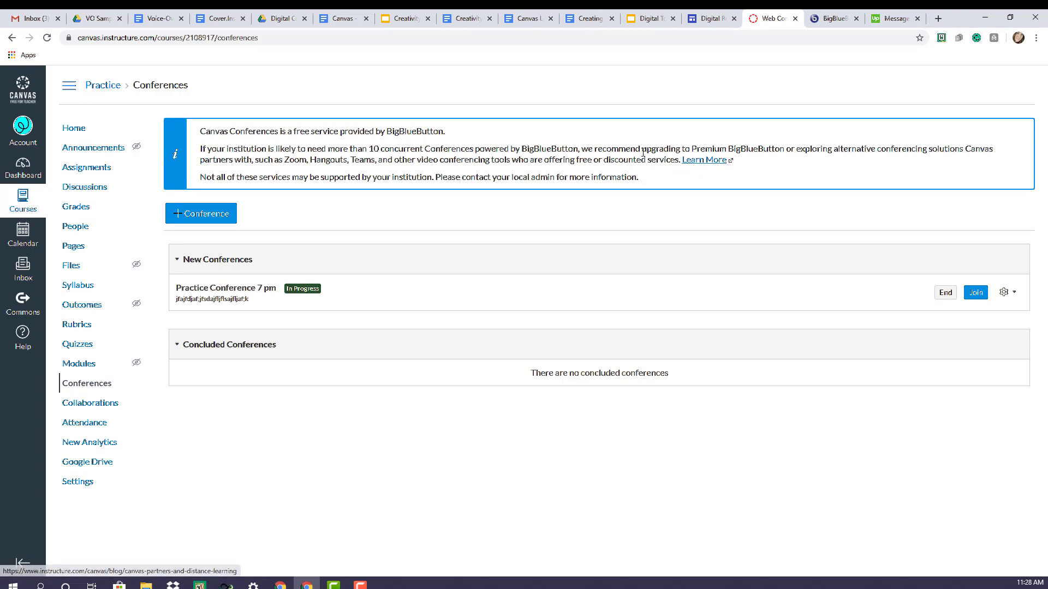
click(834, 22)
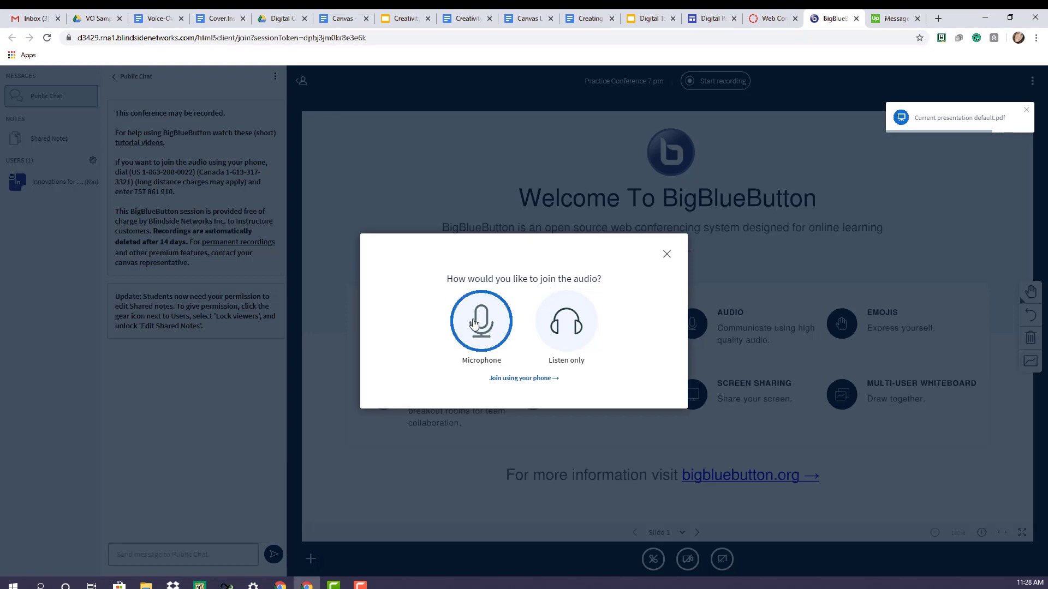
Step: Join the conference audio with the microphone, allowing microphone access and confirming that the echo test was heard
click(491, 326)
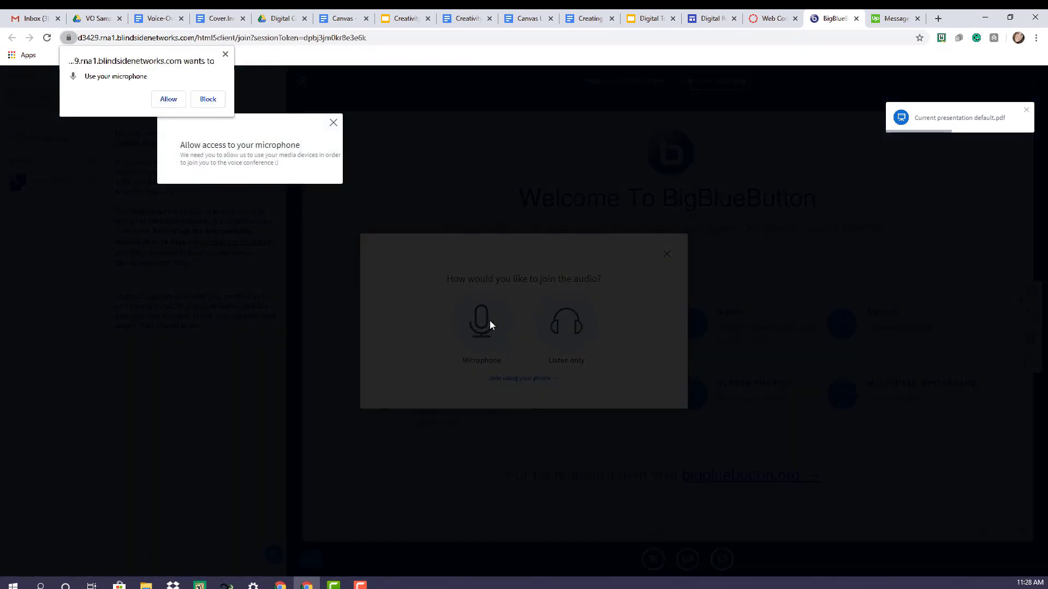
click(173, 100)
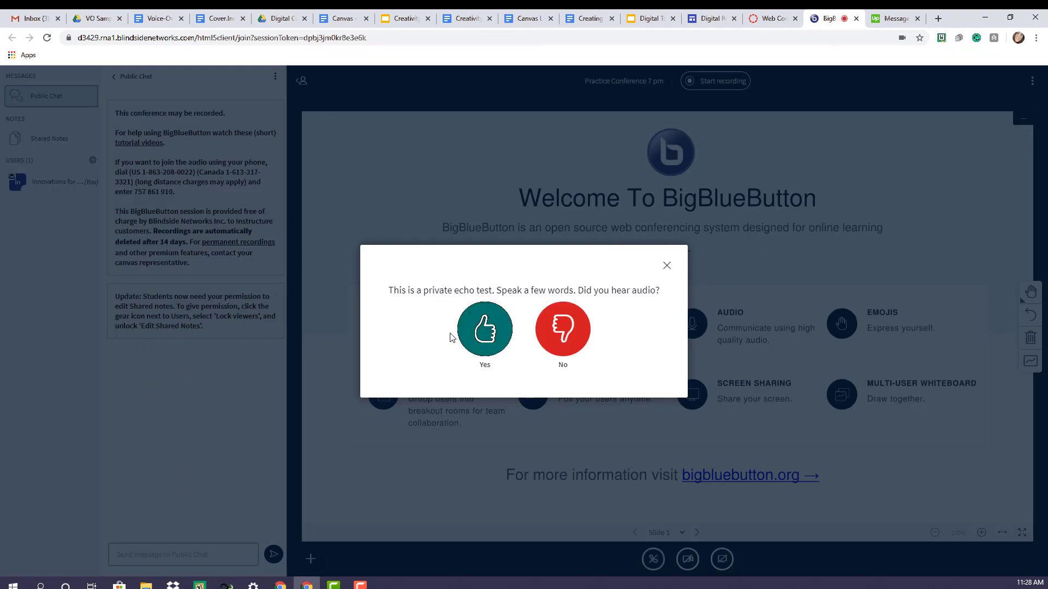
click(486, 330)
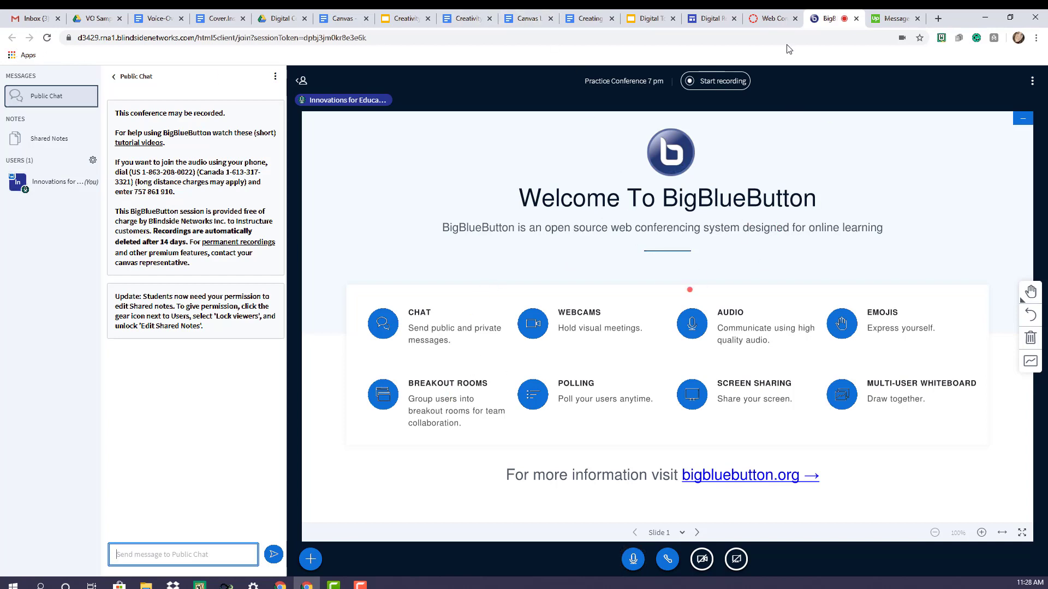
Step: Return to Canvas, view the June 2020 calendar and expand its list of undated items
click(777, 19)
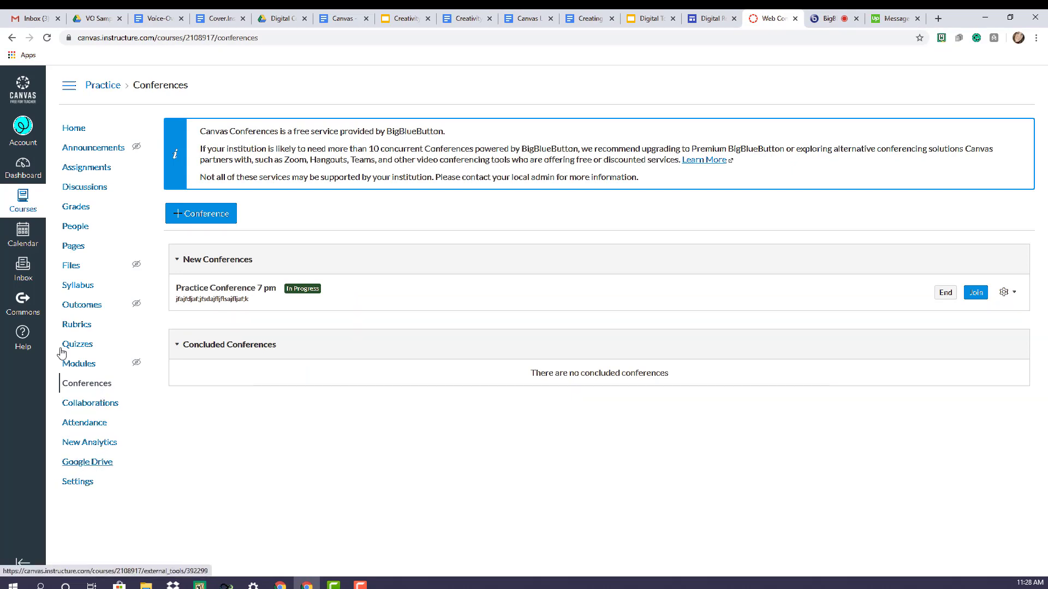
click(20, 236)
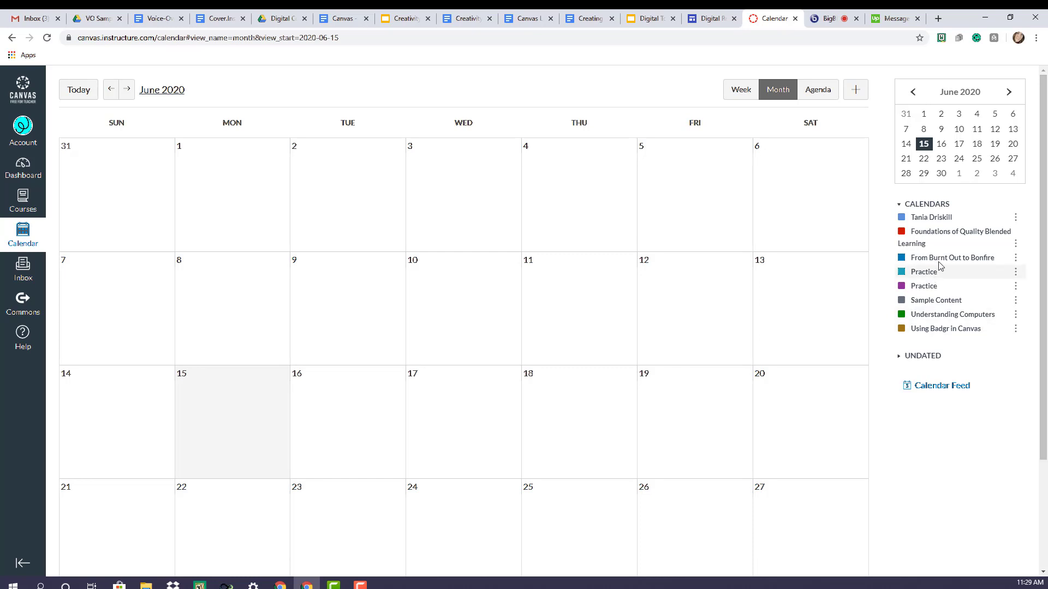
click(926, 356)
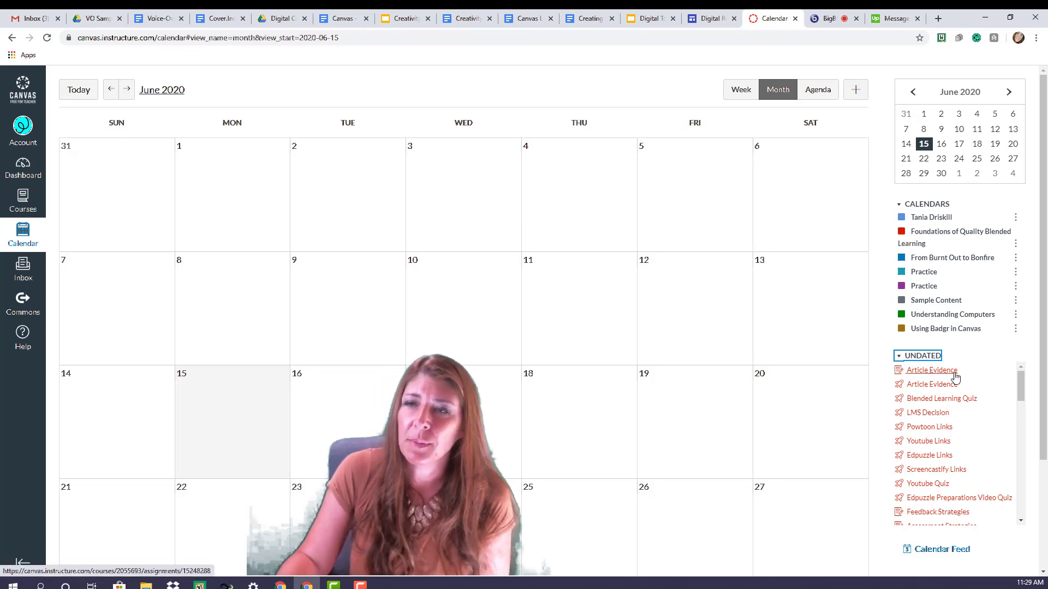
Step: Schedule the undated Article Evidence assignment on June 19, and return it to the undated items
drag(943, 375, 707, 408)
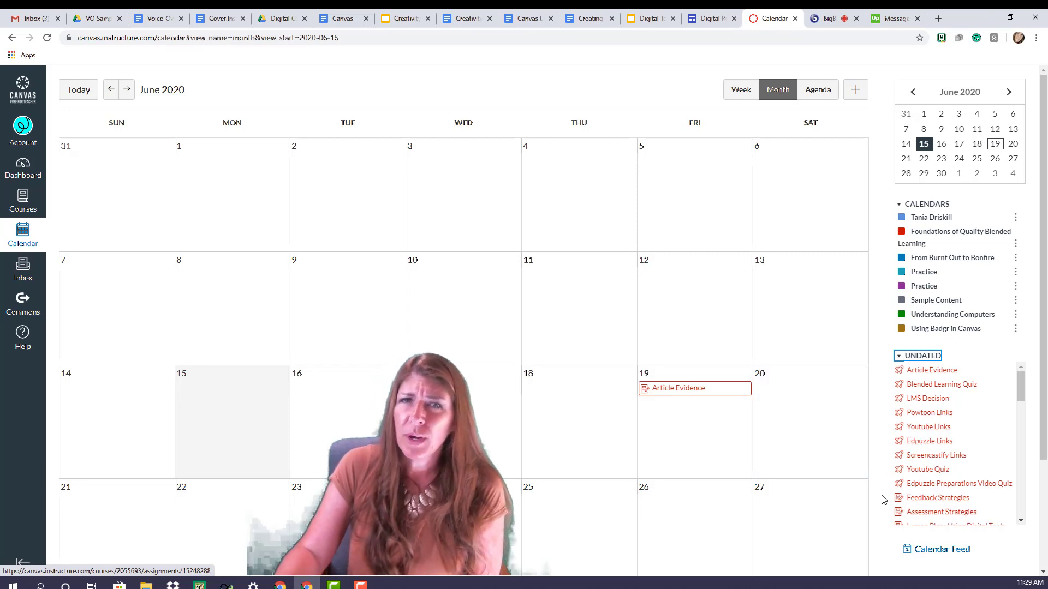
click(1008, 560)
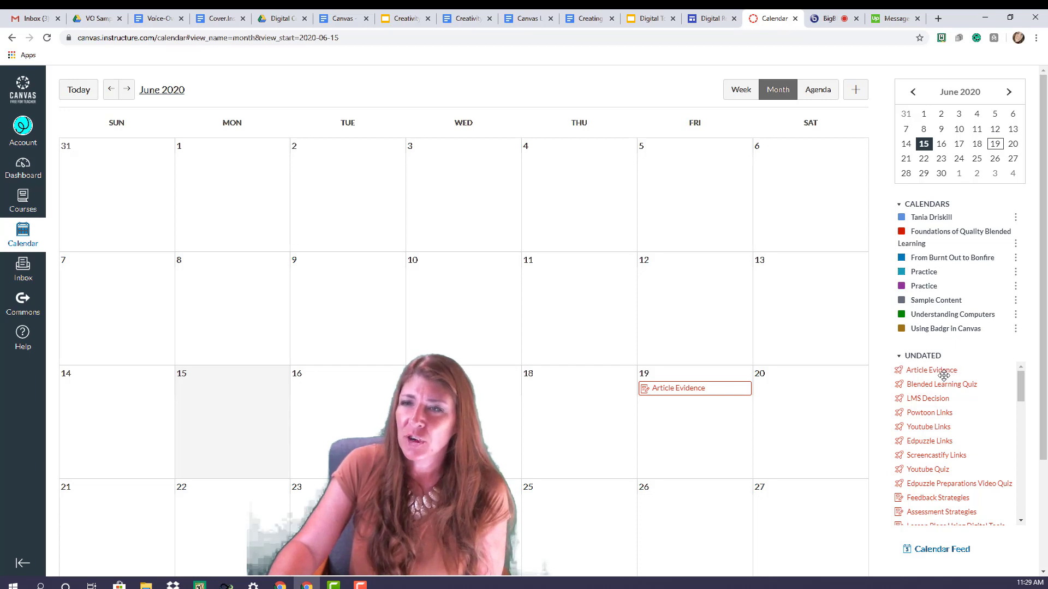
drag(823, 419, 823, 420)
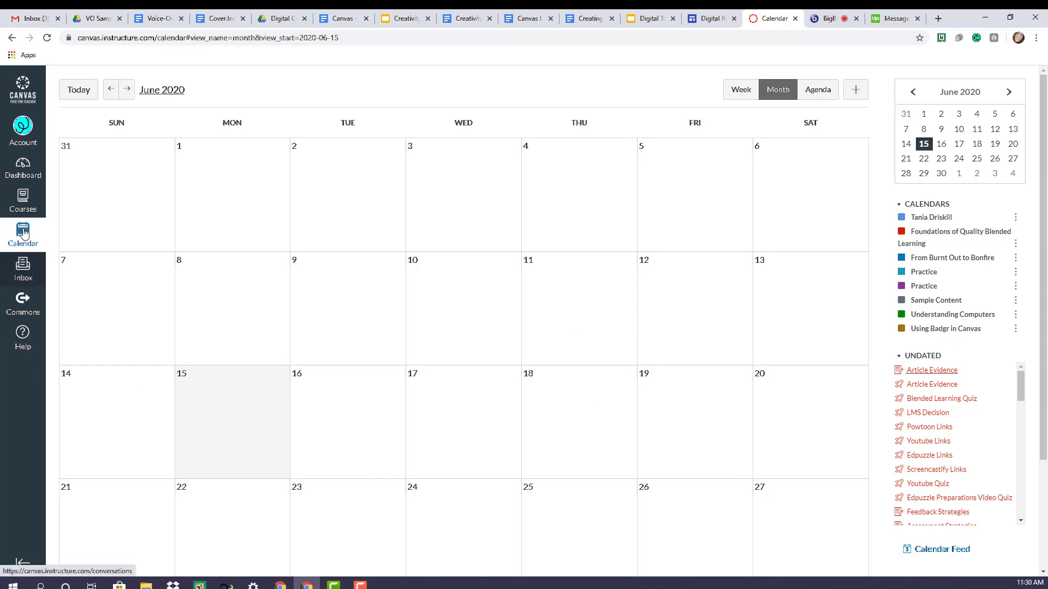
Step: Open the first unpublished Practice course from the dashboard and publish both the course and its U1.Introduction module
click(24, 165)
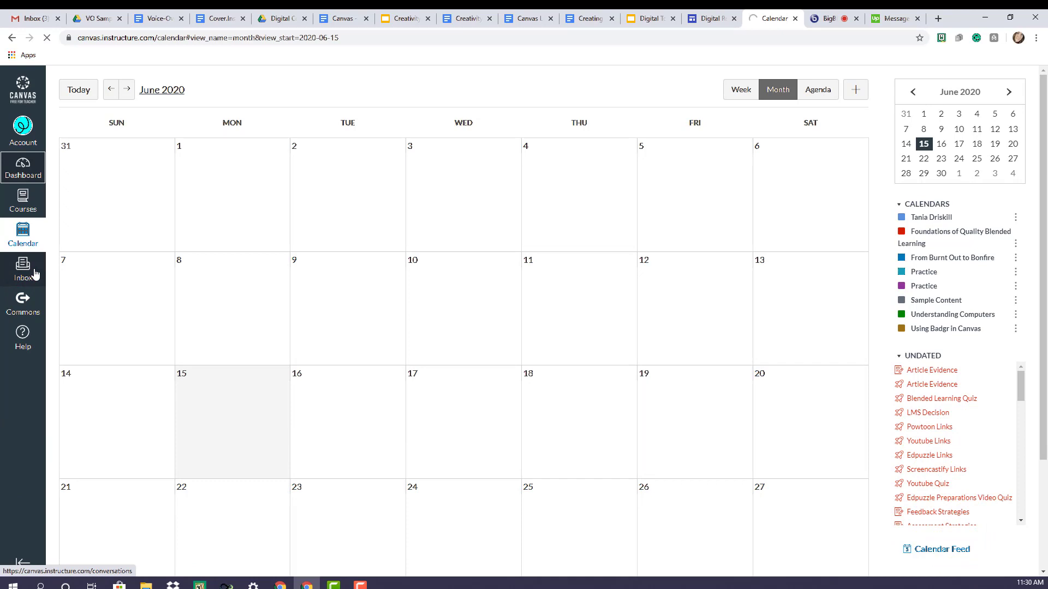
click(35, 273)
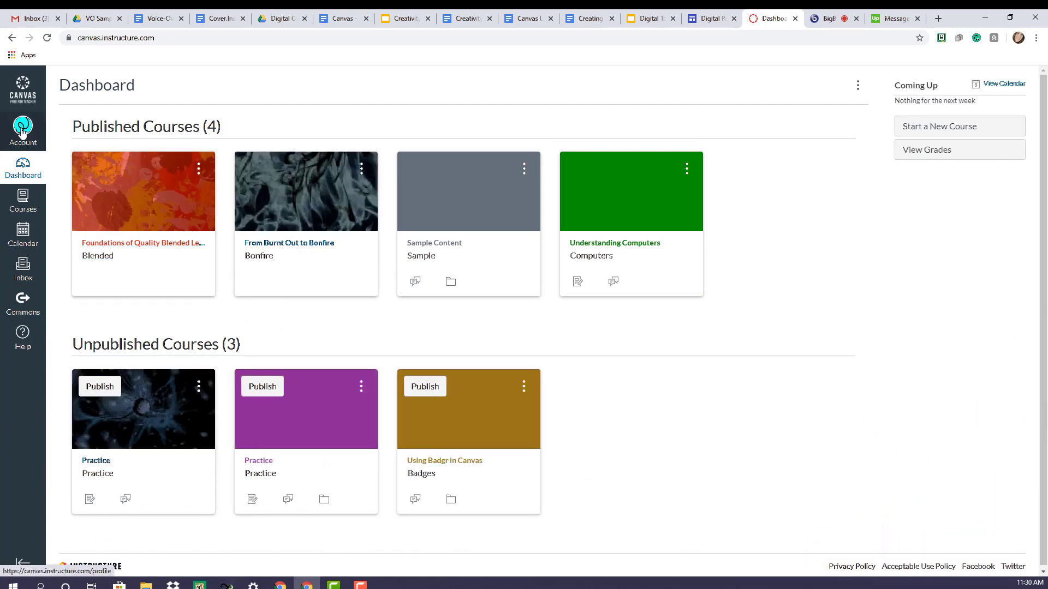
click(106, 463)
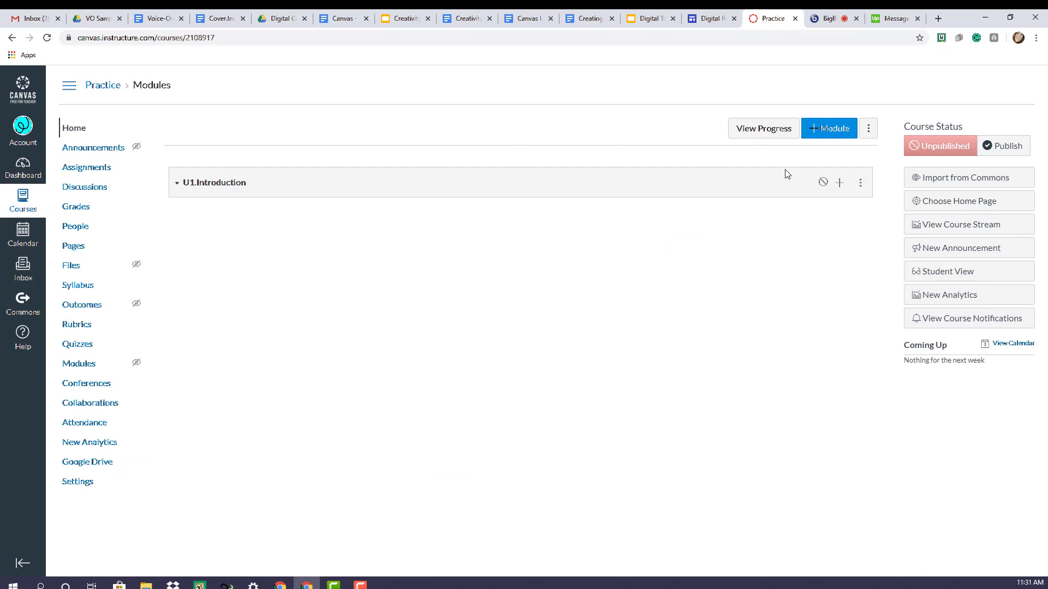
click(1007, 147)
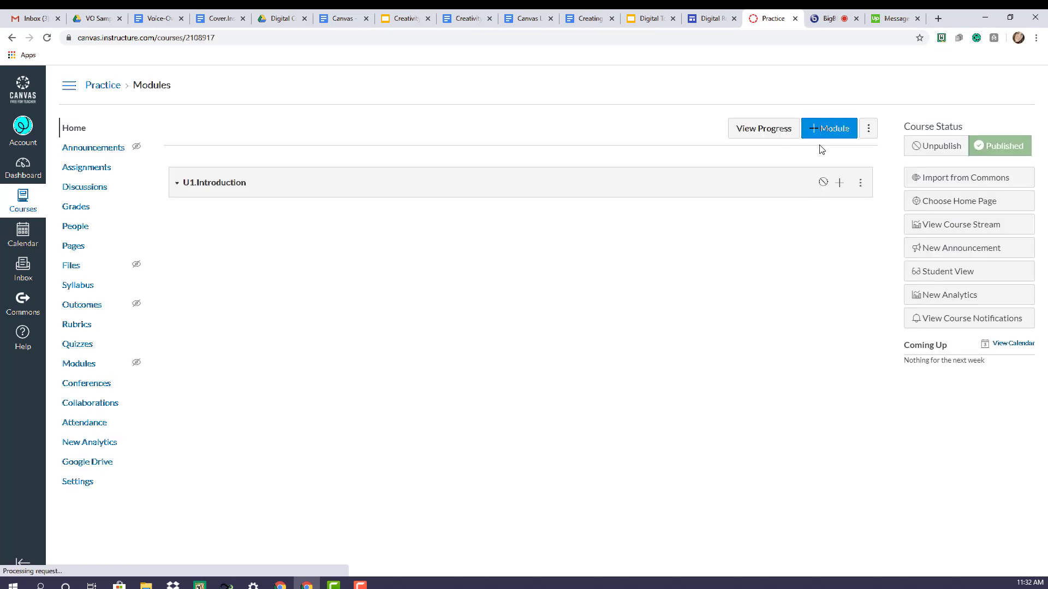
click(823, 184)
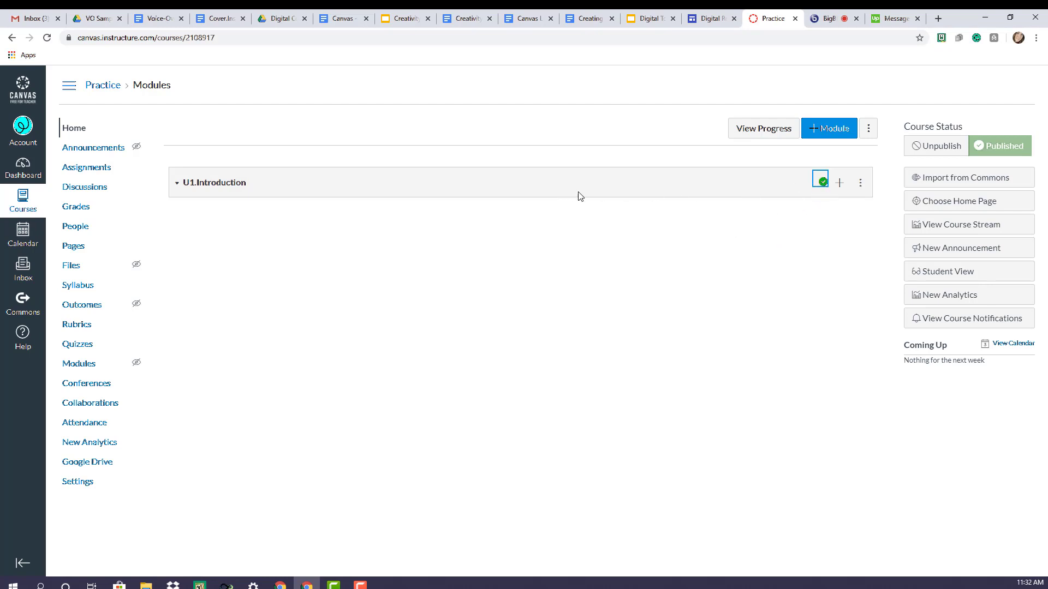
Step: Add the existing quiz U1.Q1.Kinetic Energy to the U1.Introduction module
click(840, 185)
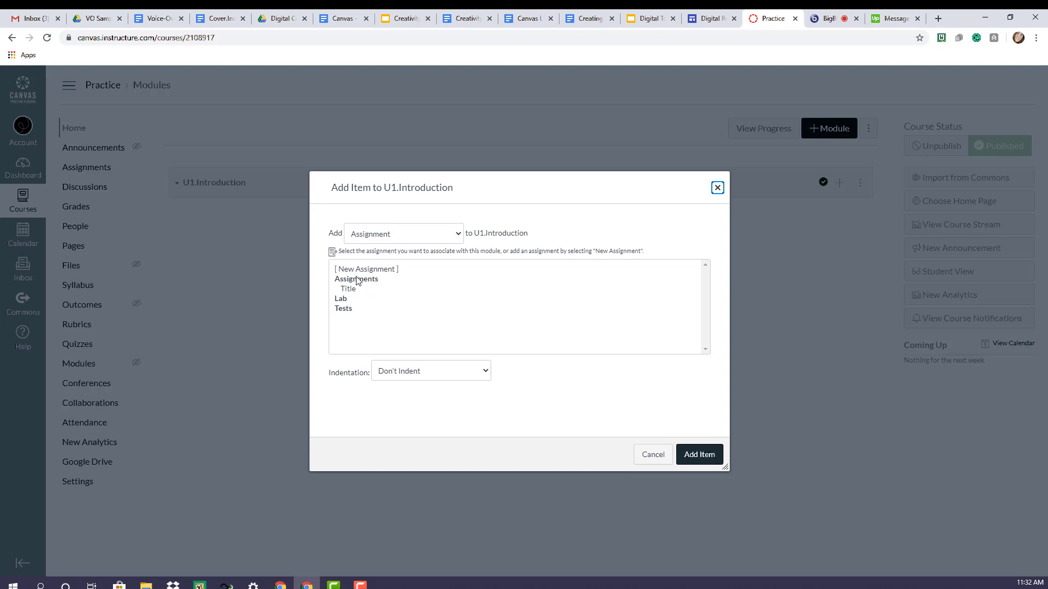
click(387, 234)
click(384, 257)
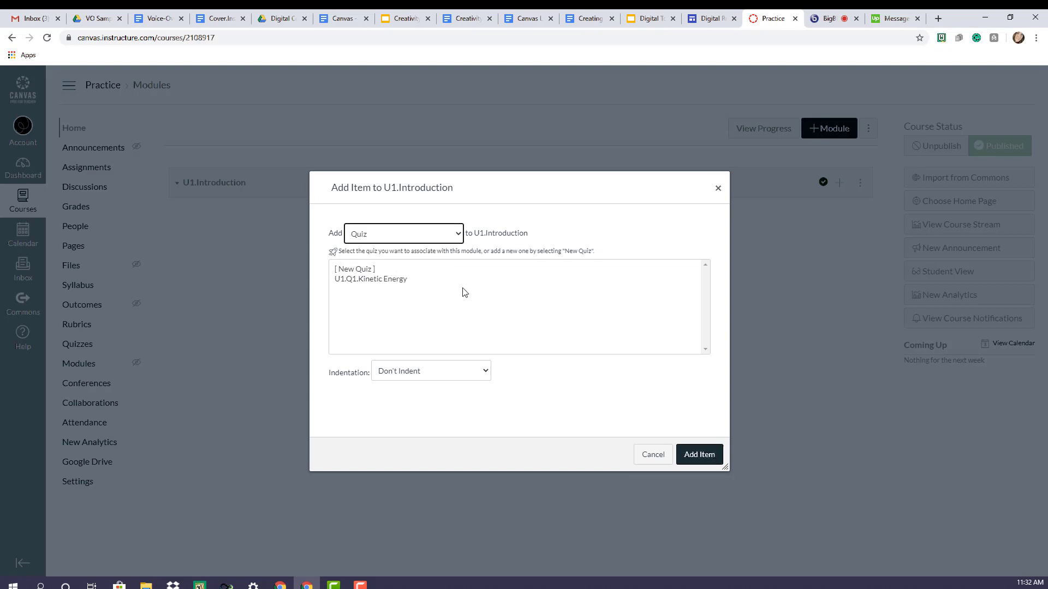
click(385, 279)
click(681, 459)
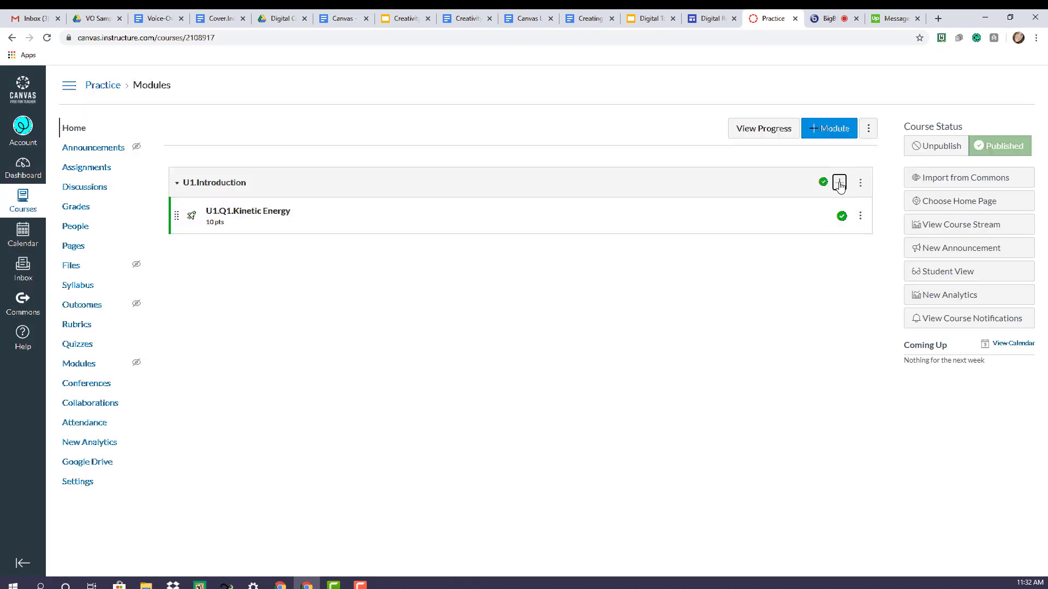
Step: Add the existing assignment Title to the U1.Introduction module and move it above the Kinetic Energy quiz
click(839, 184)
click(450, 235)
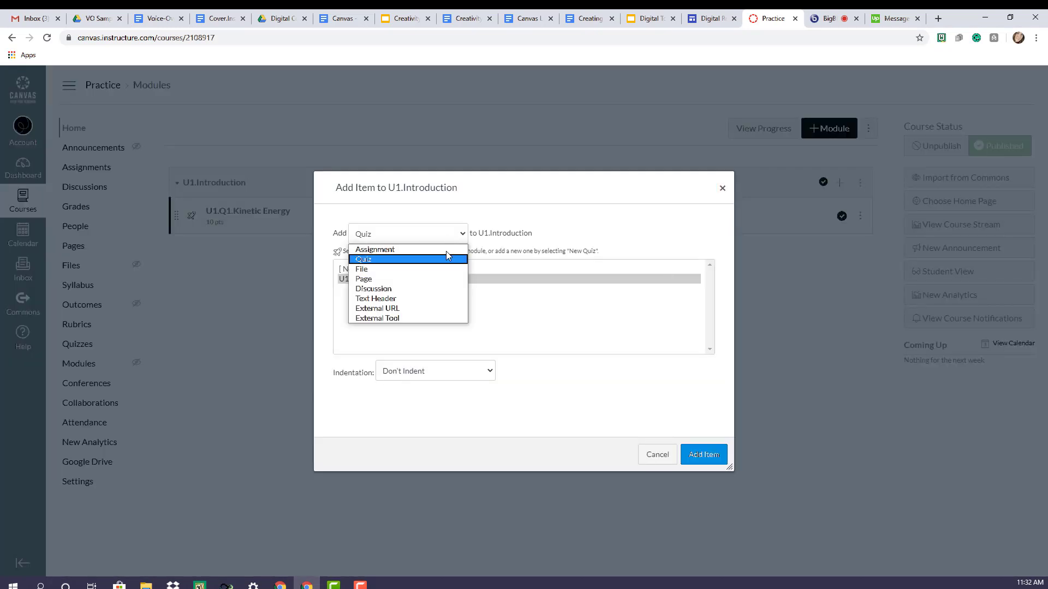
click(433, 289)
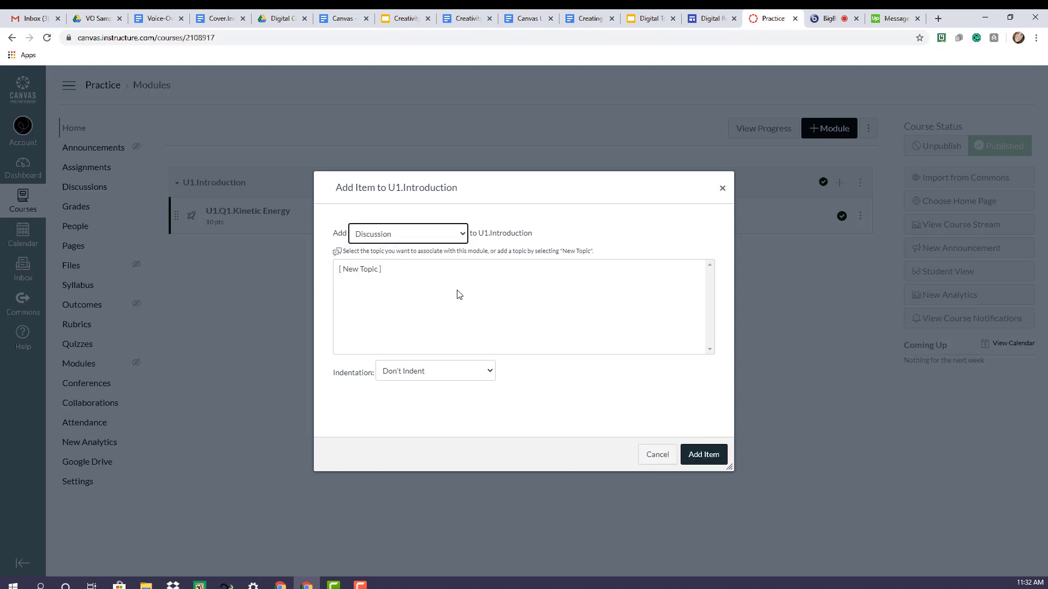
click(445, 244)
click(415, 258)
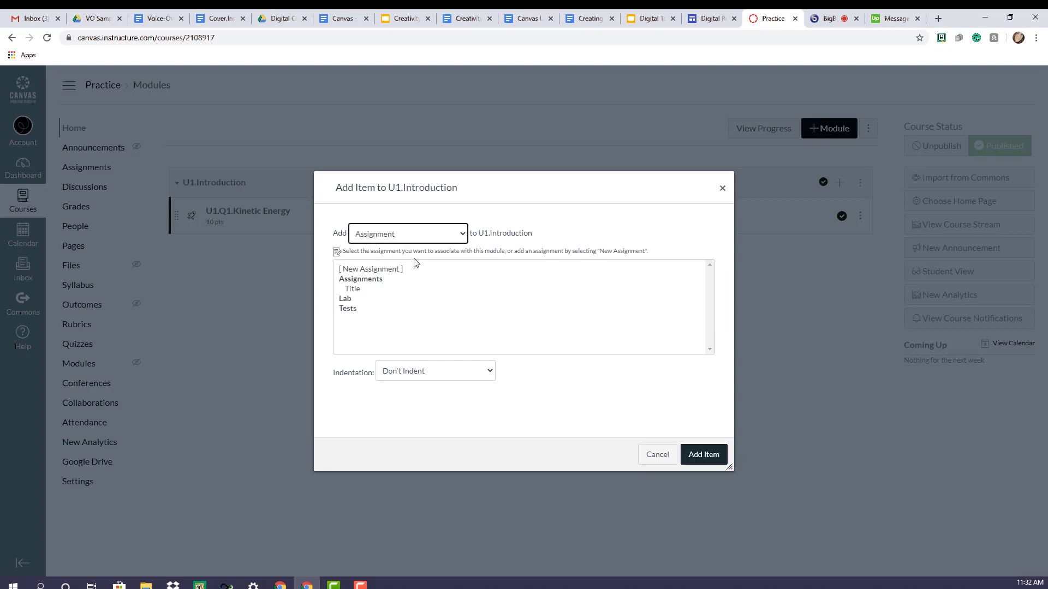
click(358, 292)
click(704, 455)
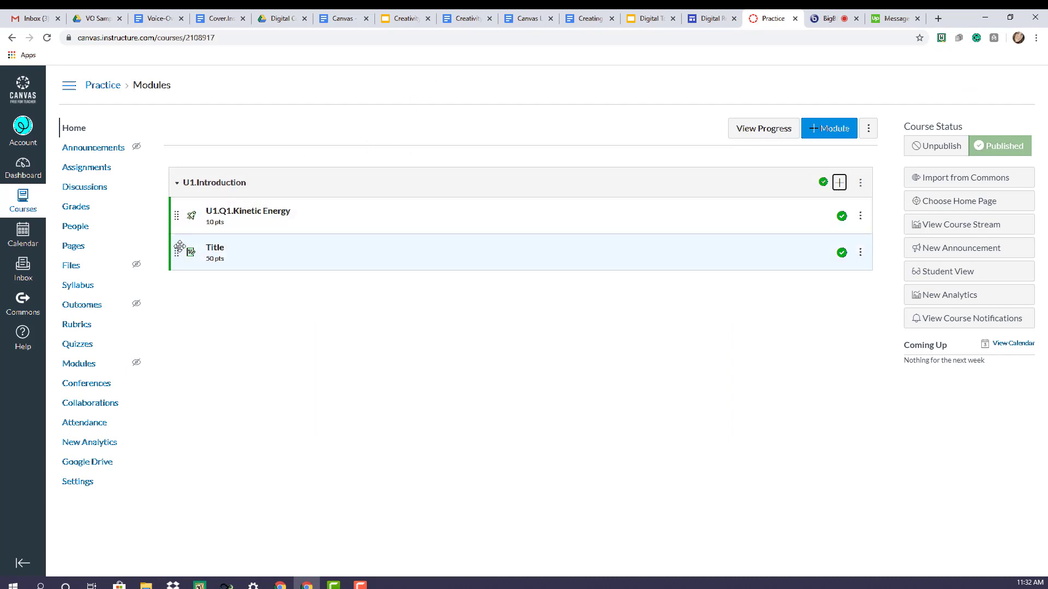
drag(176, 252, 177, 213)
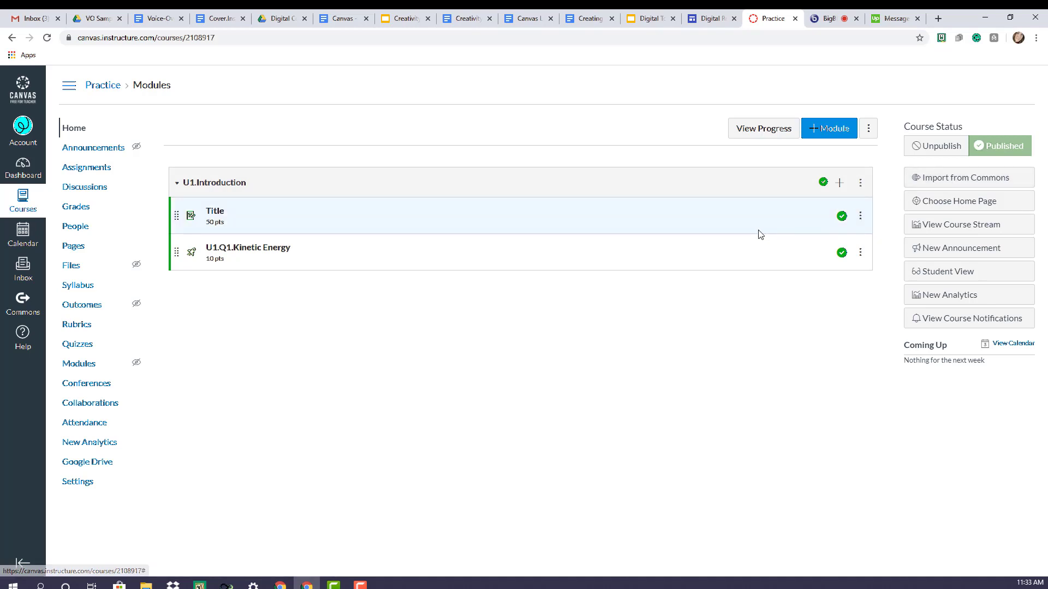
Step: Review the available options for the U1.Introduction module and for its Title assignment, including sharing to Commons
click(860, 183)
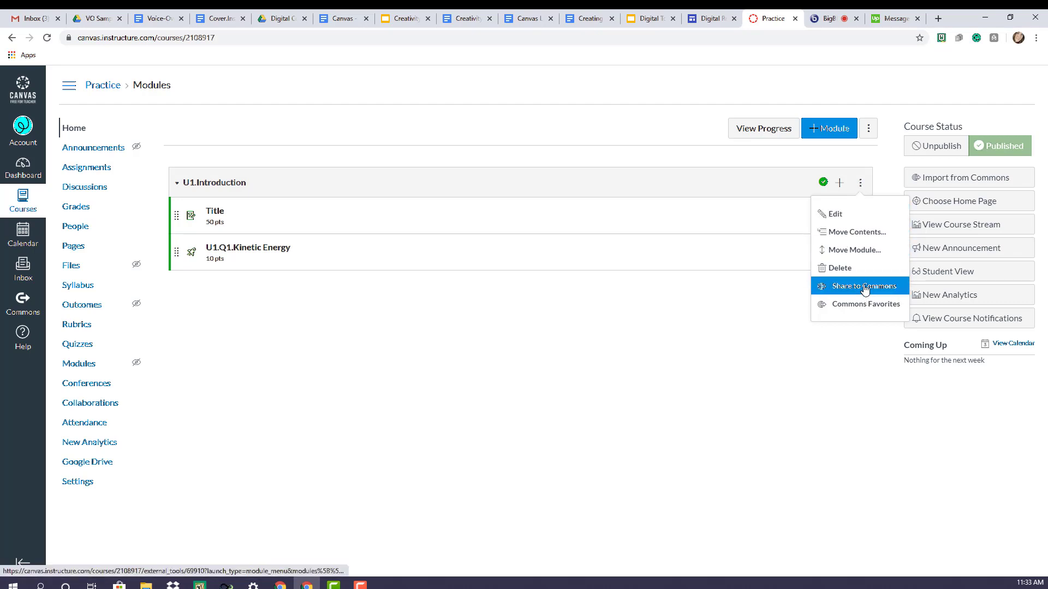
click(671, 358)
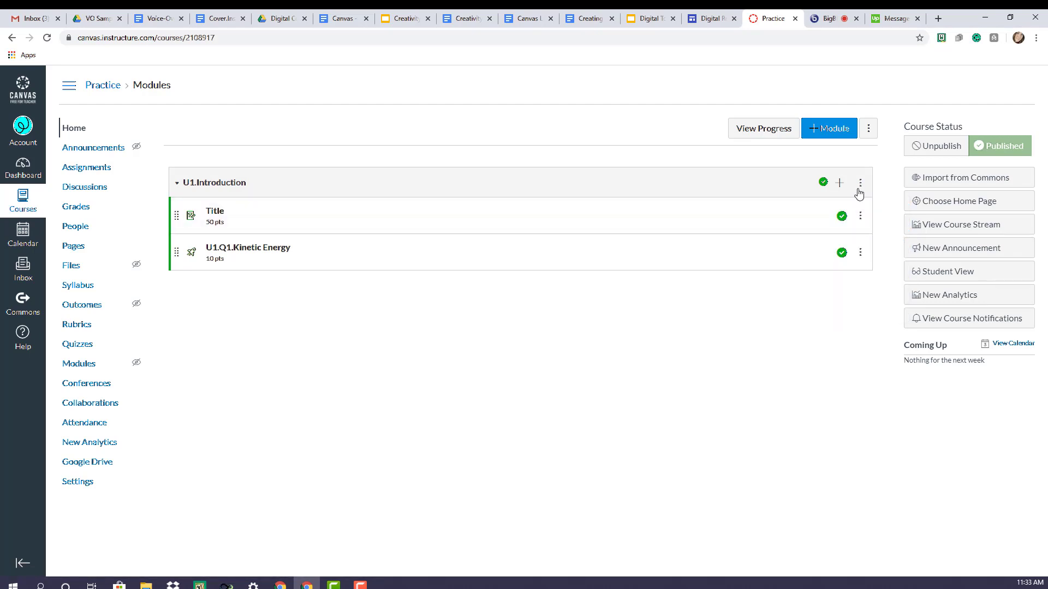
click(861, 219)
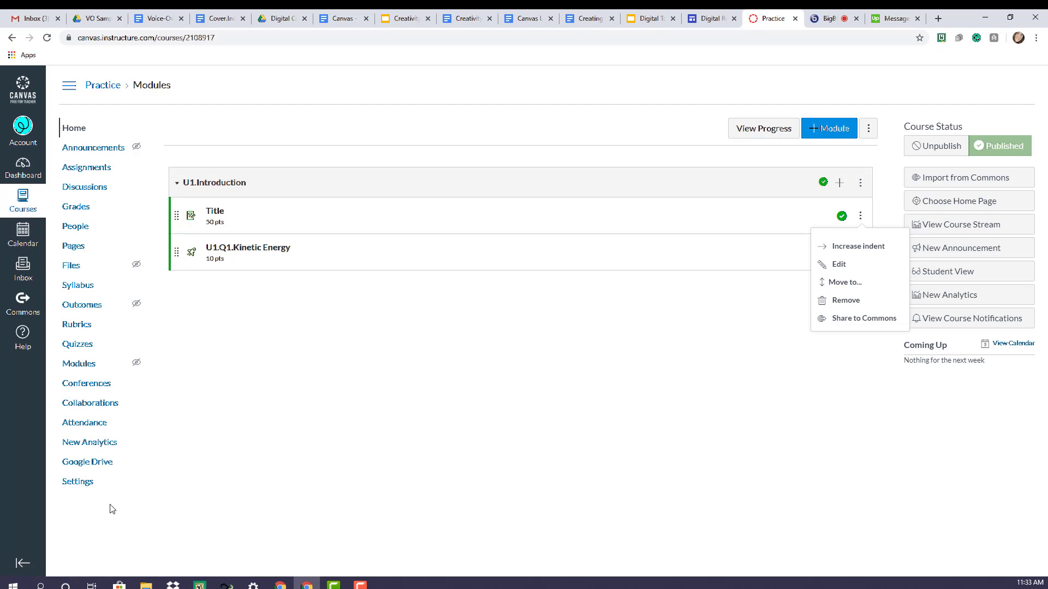
Step: Open the Practice course settings, view the content export options and hide the course navigation
click(83, 485)
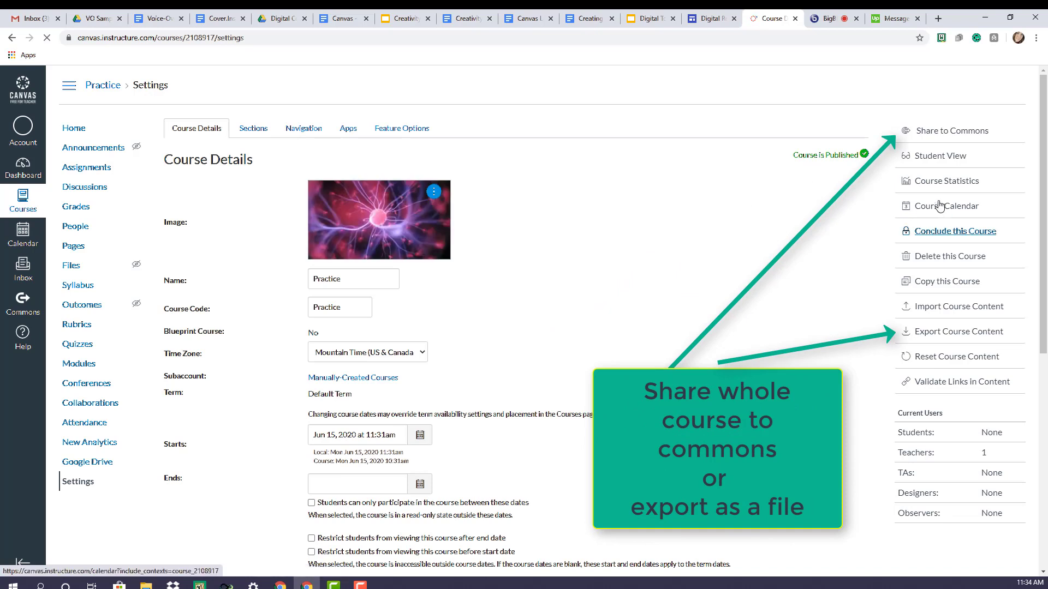
click(946, 334)
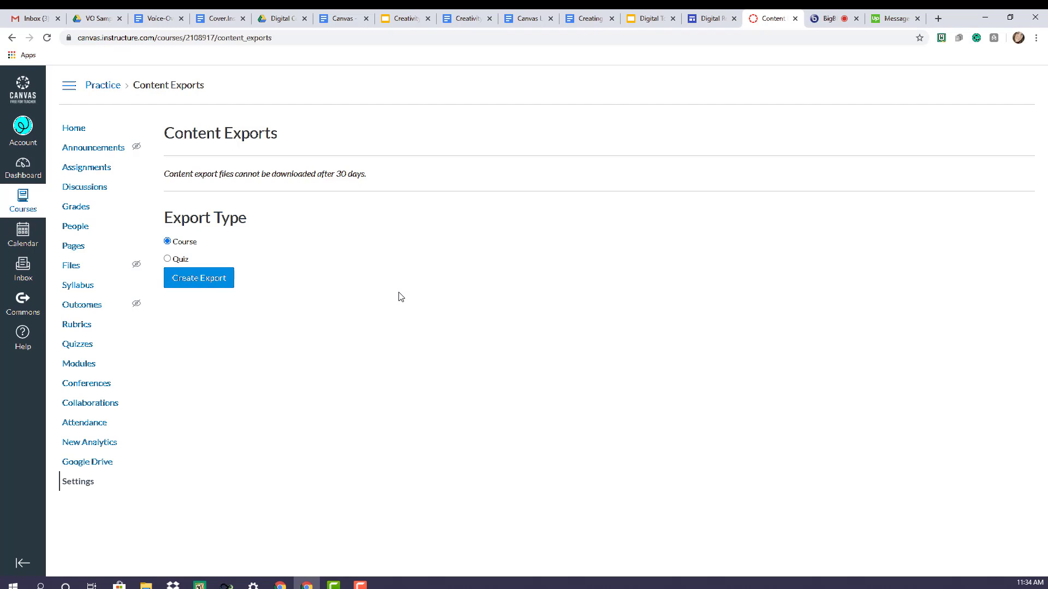
click(72, 87)
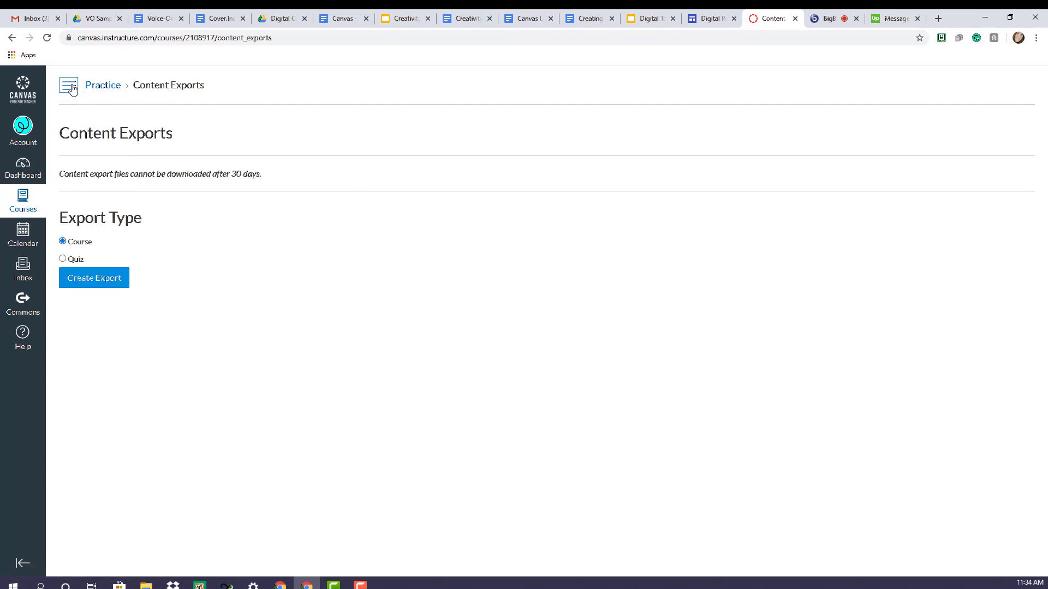